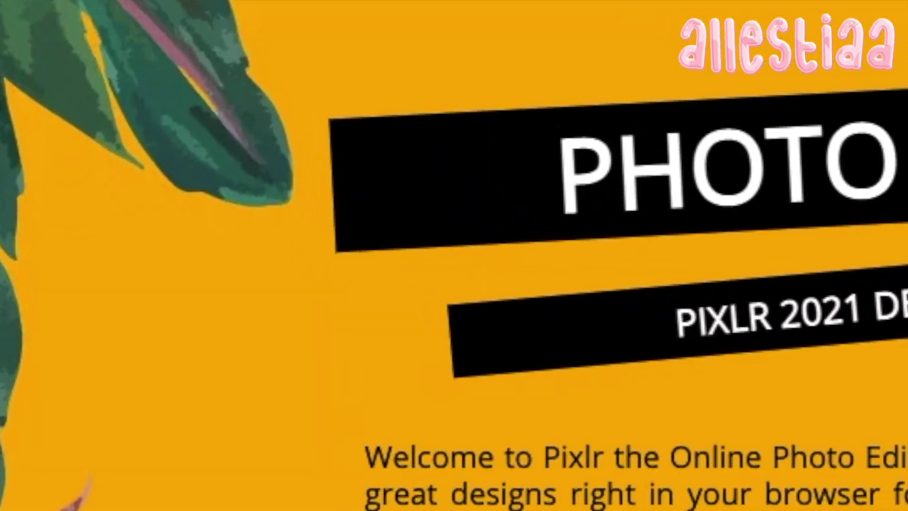
Open the Pixlr E editor and create a new transparent 1280 x 720 px canvas
click(492, 435)
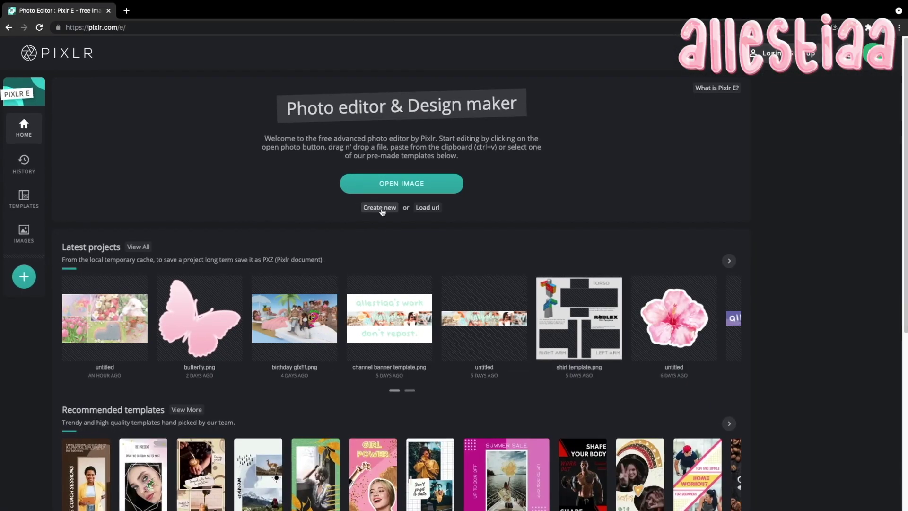
click(382, 210)
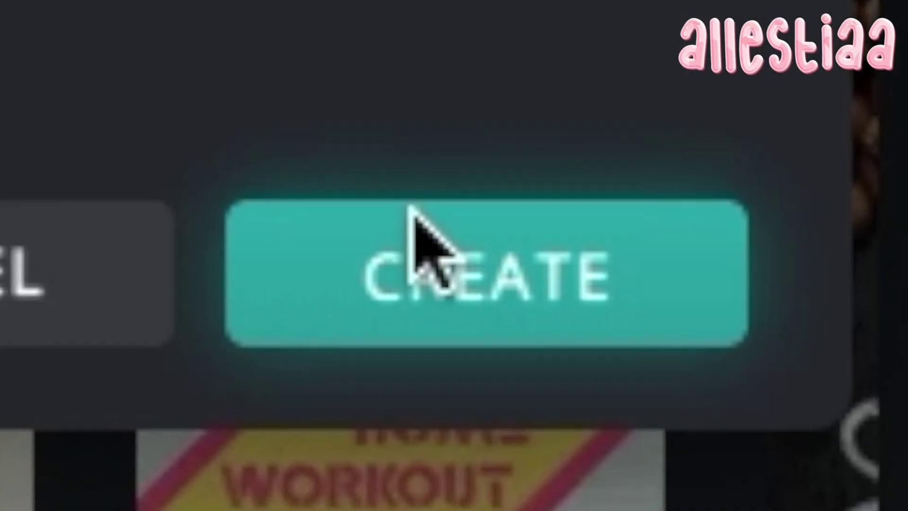
click(415, 223)
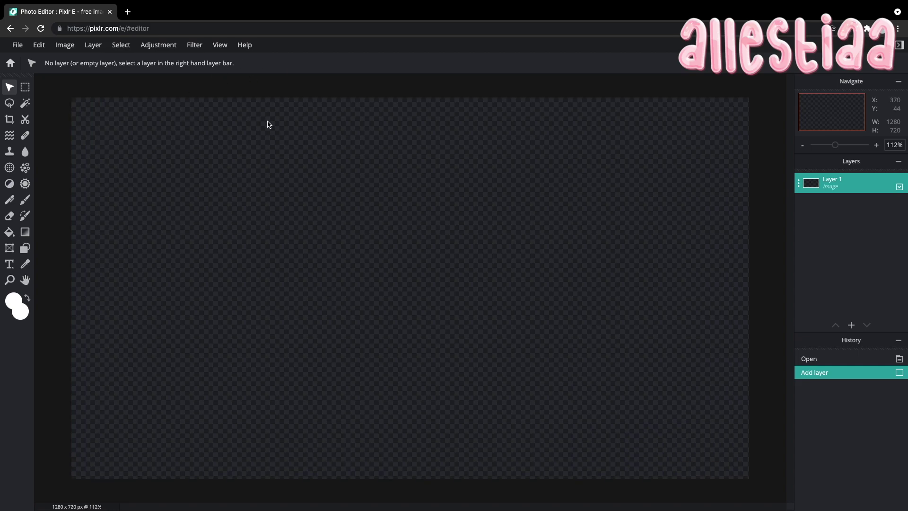
Add springcore collage.png as an image layer and scale it to about 1291 x 726 px so it covers the canvas
click(851, 325)
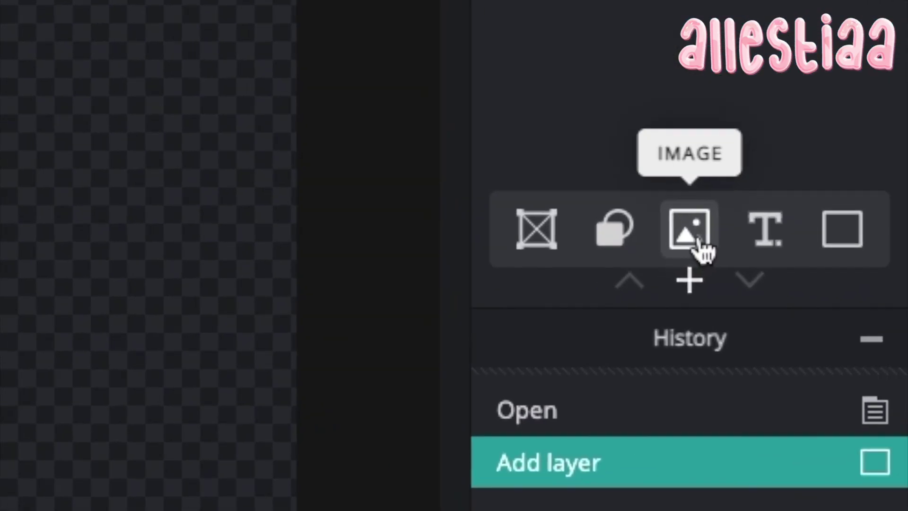
click(698, 239)
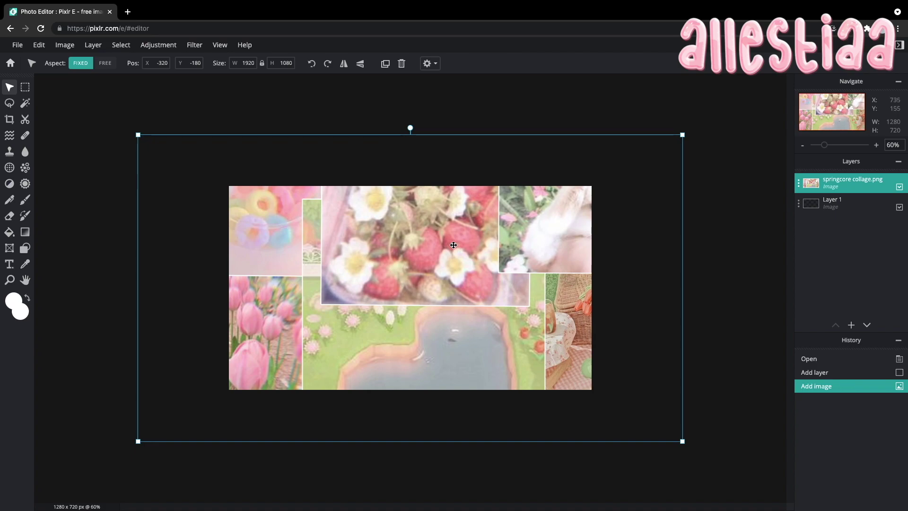
drag(444, 286, 535, 338)
scroll(621, 409, down, 3)
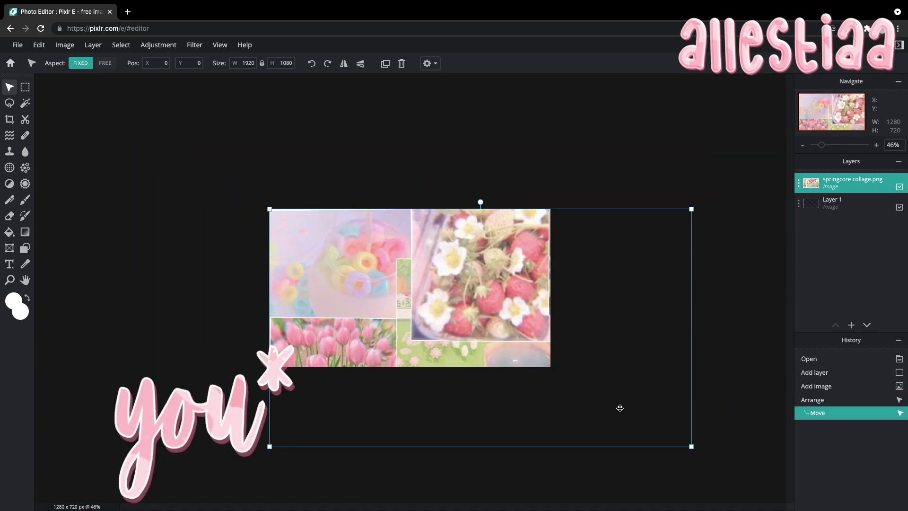
drag(691, 446, 549, 397)
key(ctrl+0)
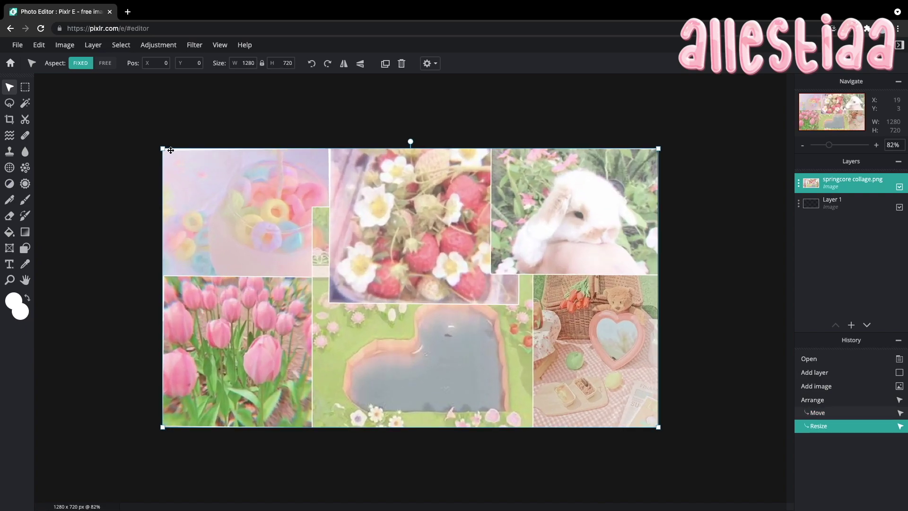
drag(164, 149, 158, 147)
click(179, 98)
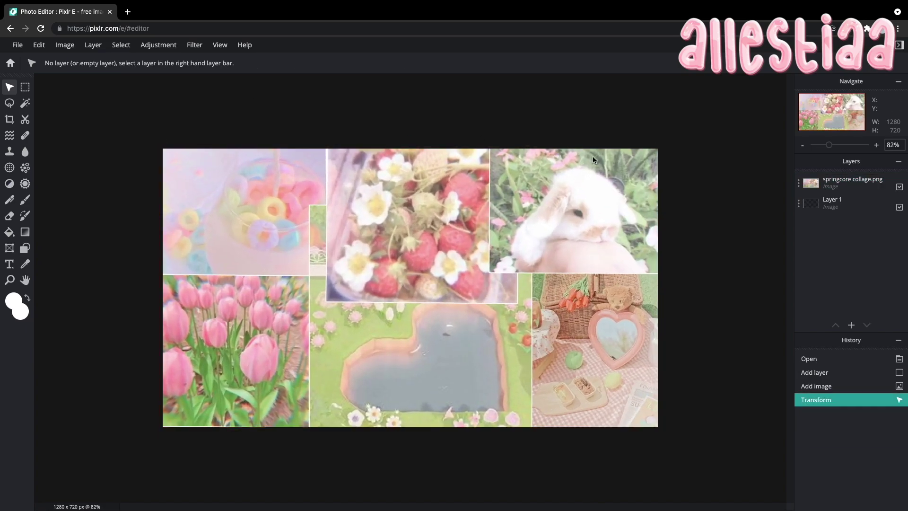
Merge the springcore collage layer down into Layer 1
click(799, 185)
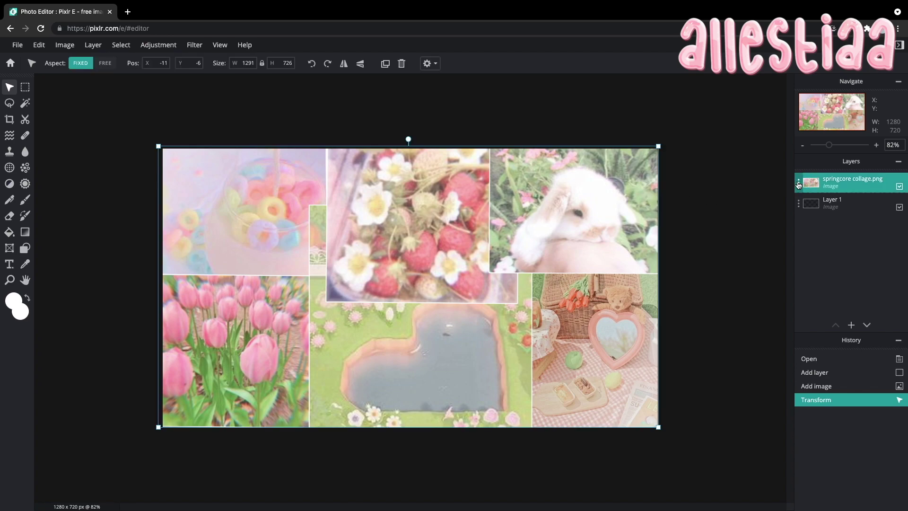
click(769, 314)
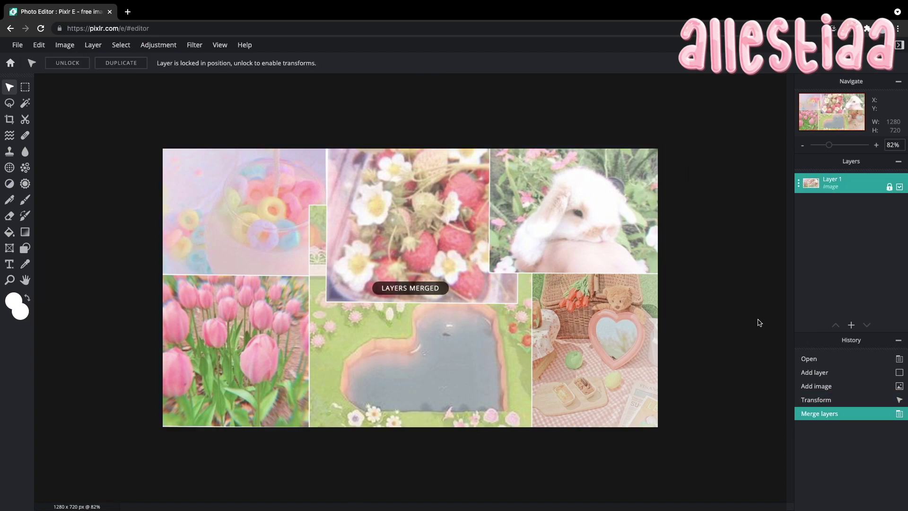
key(ctrl+1)
key(ctrl+0)
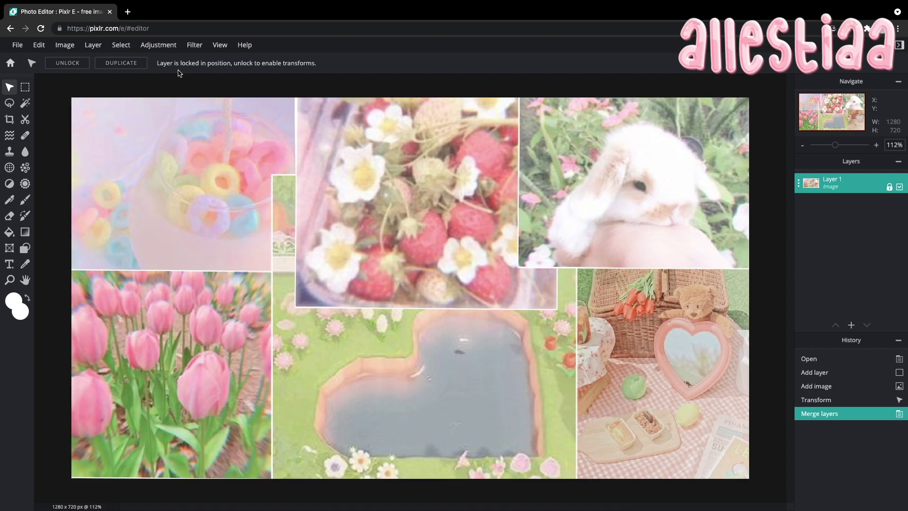
Apply a Zoom blur of about 3% to the collage, keeping X and Y at 50%
click(193, 44)
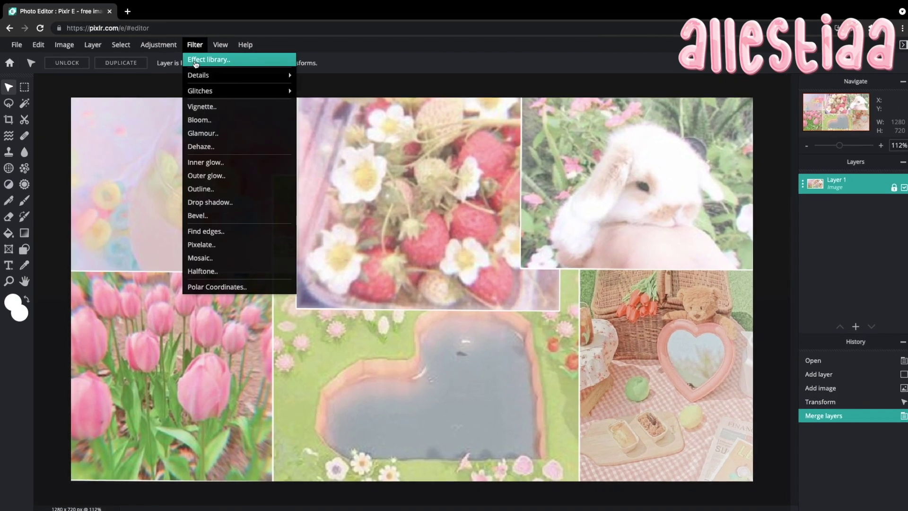
mouse_move(255, 75)
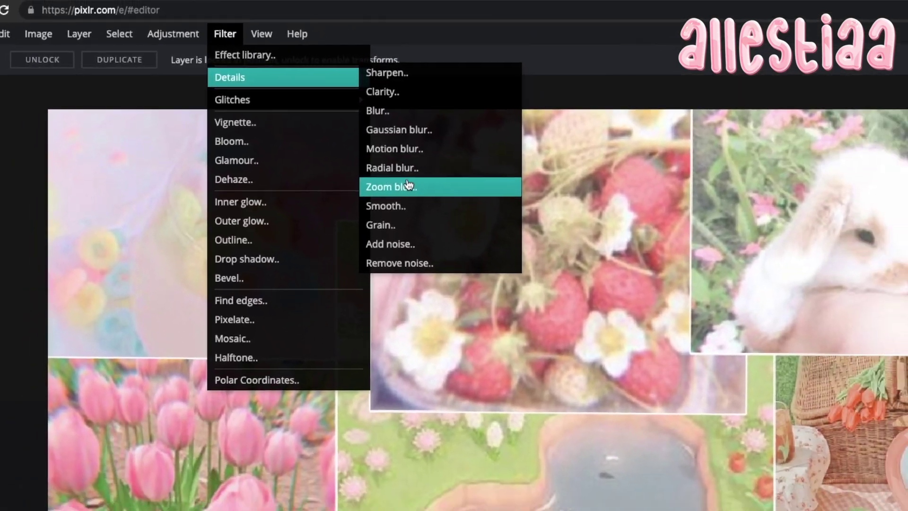
click(435, 205)
click(382, 290)
drag(384, 297, 377, 296)
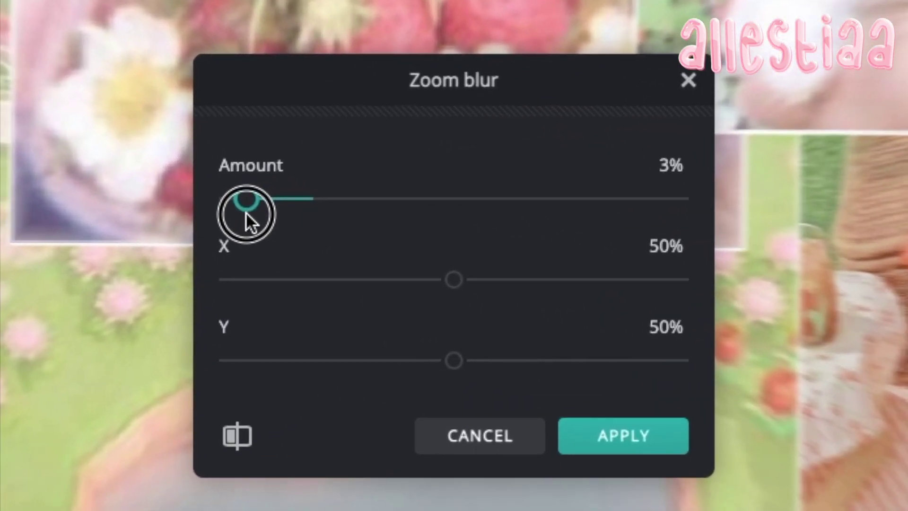
drag(246, 212, 245, 211)
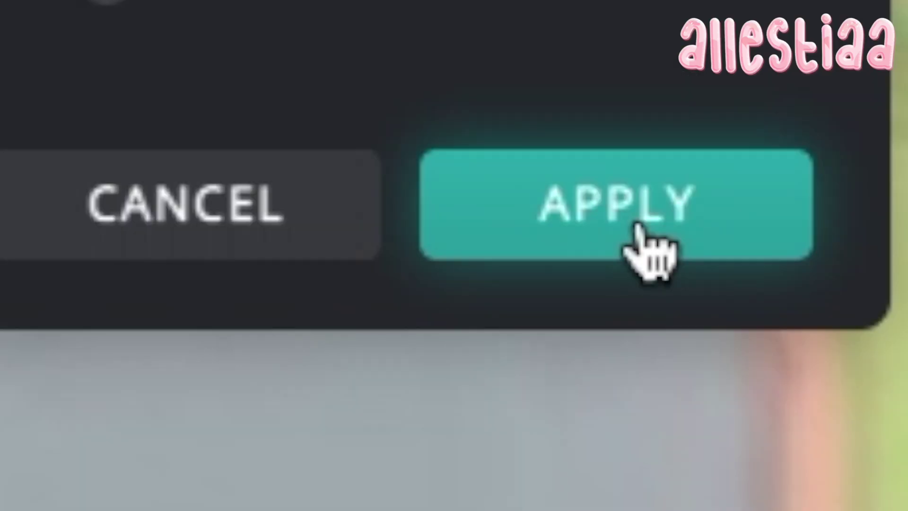
click(633, 442)
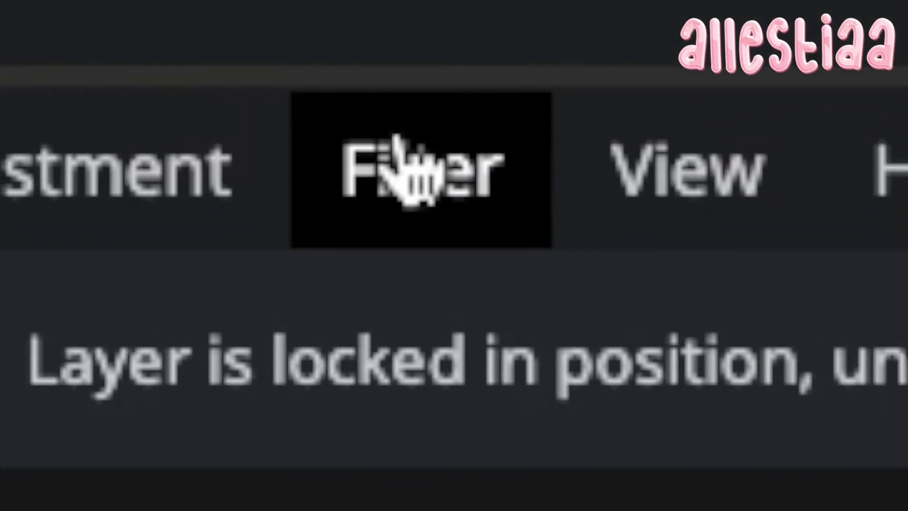
Apply a Gaussian blur with an amount of 100 to the collage background
click(412, 179)
mouse_move(357, 237)
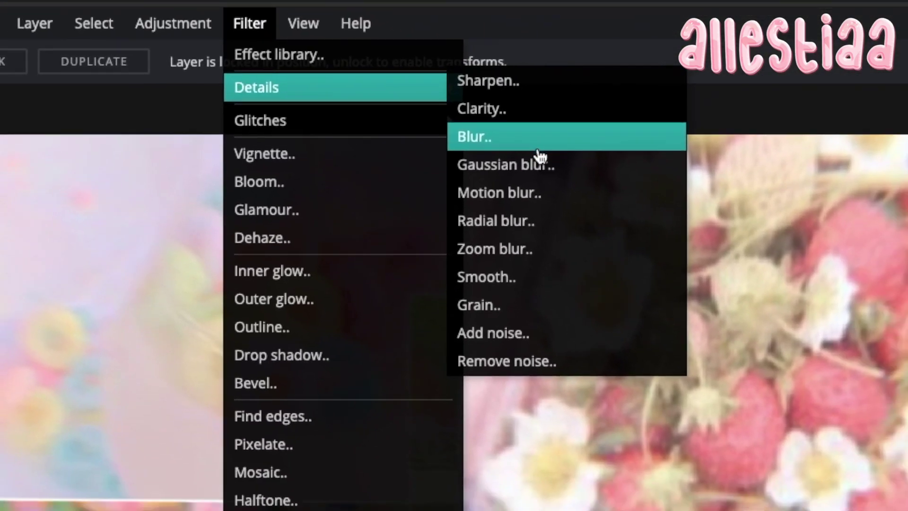
click(538, 152)
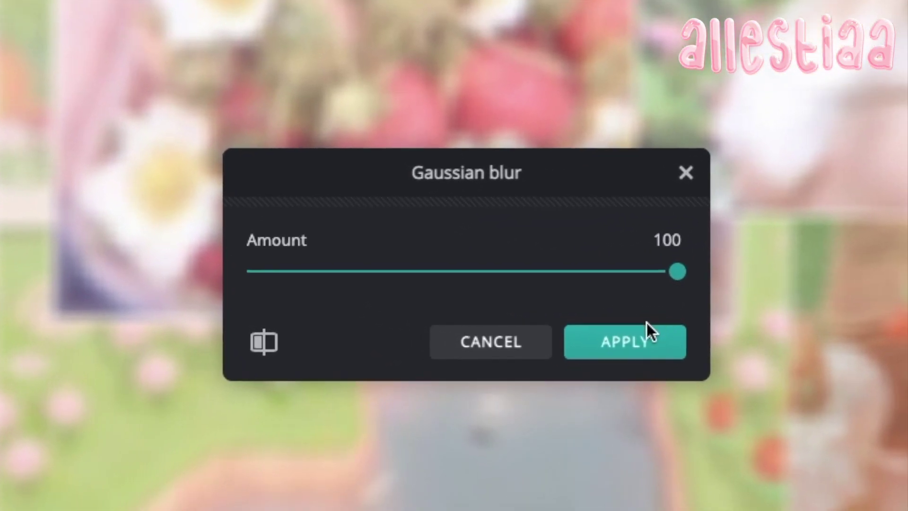
click(578, 340)
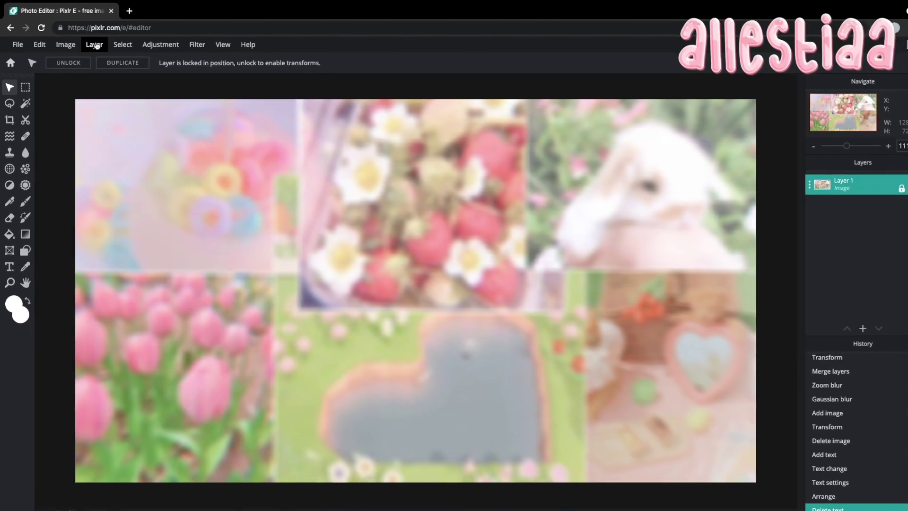
Add the character image gfx.png as a new layer above the blurred background
click(94, 44)
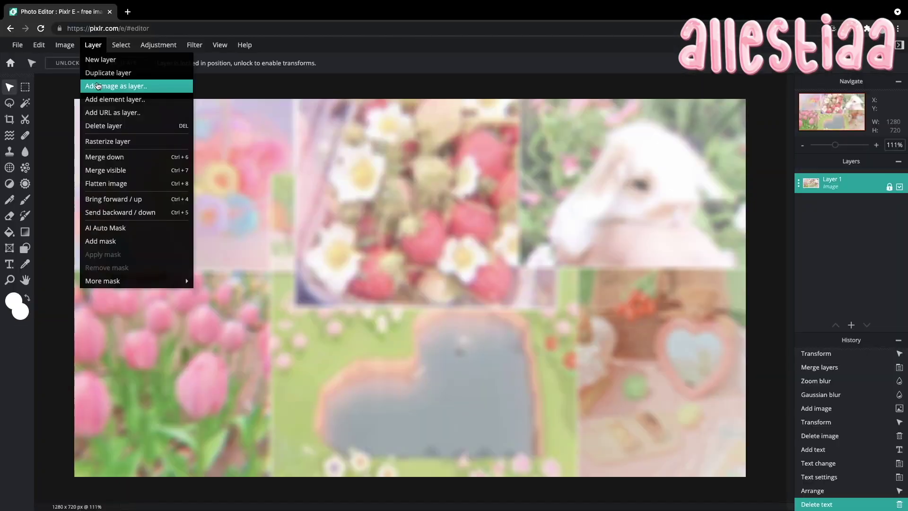
click(98, 86)
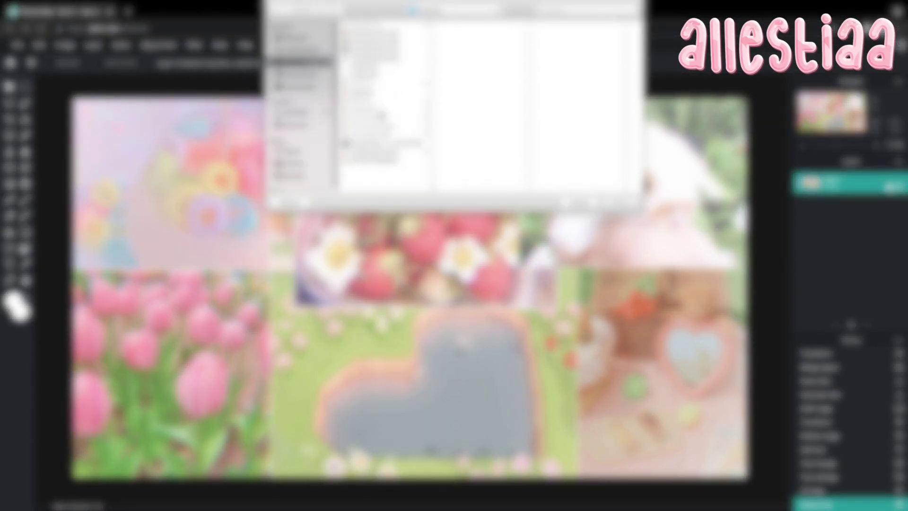
click(381, 160)
click(380, 152)
click(366, 33)
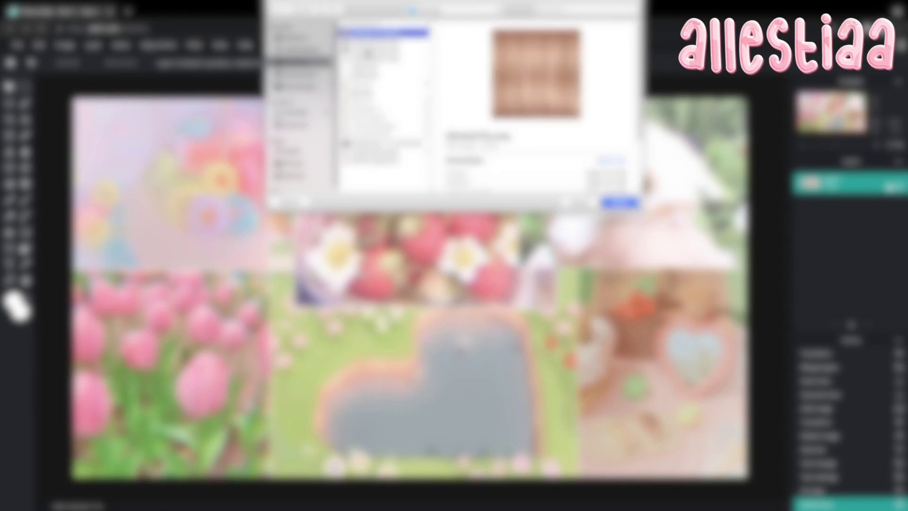
click(367, 50)
click(366, 92)
click(618, 203)
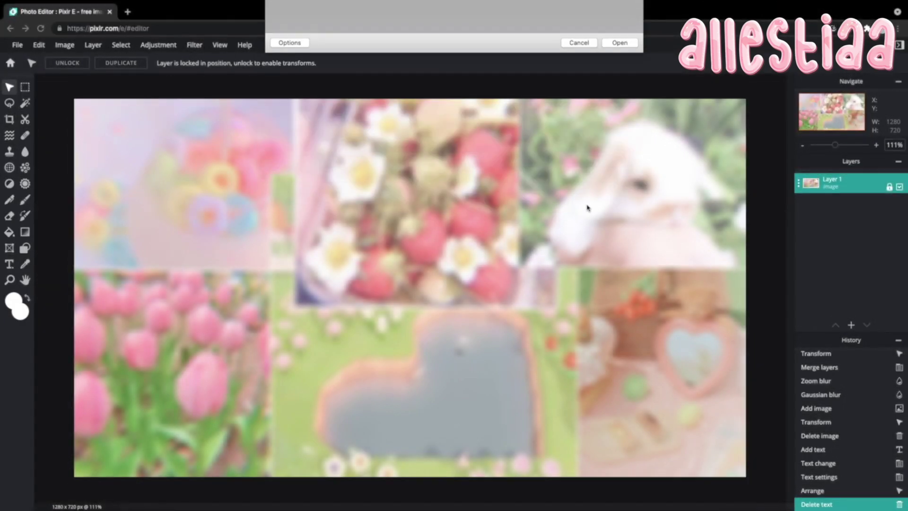
Enlarge the gfx character to about 761 x 1207 px and place it on the right side of the canvas at about X 612, Y -17
drag(440, 300, 445, 383)
scroll(471, 388, down, 4)
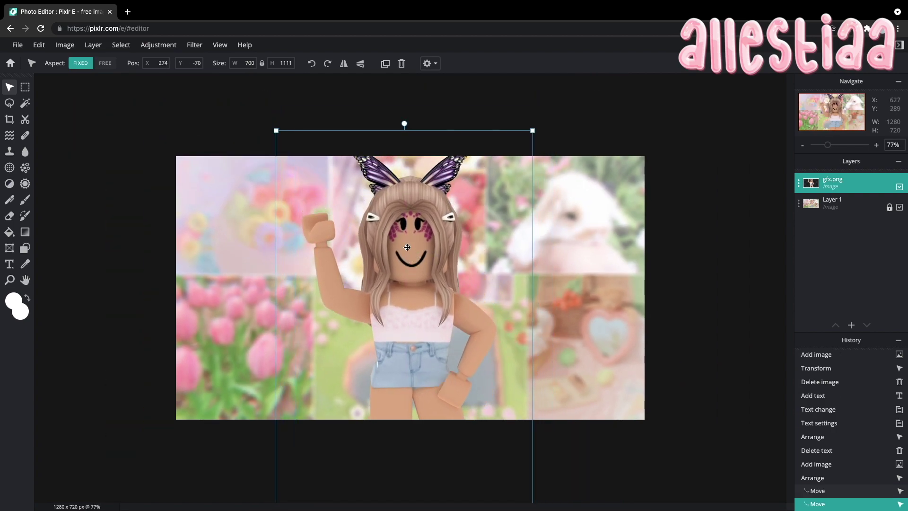
drag(534, 130, 499, 184)
drag(428, 280, 588, 288)
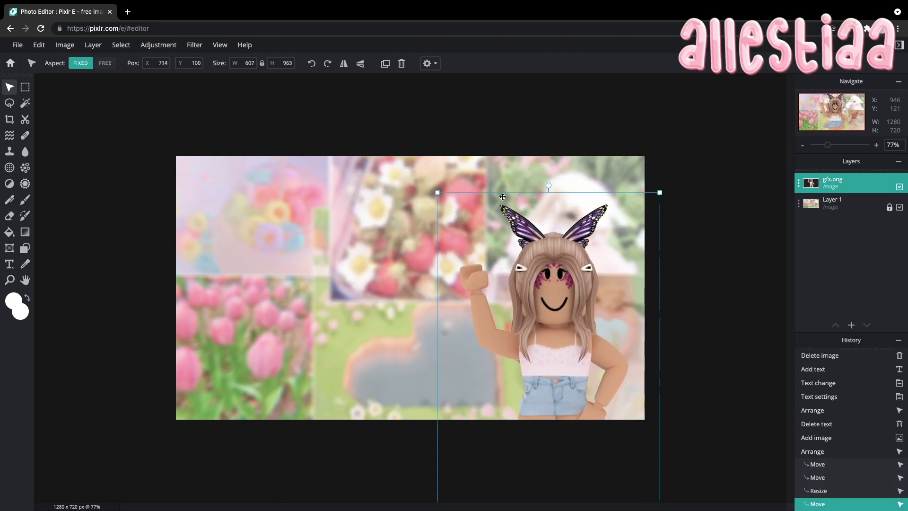
drag(436, 192, 403, 152)
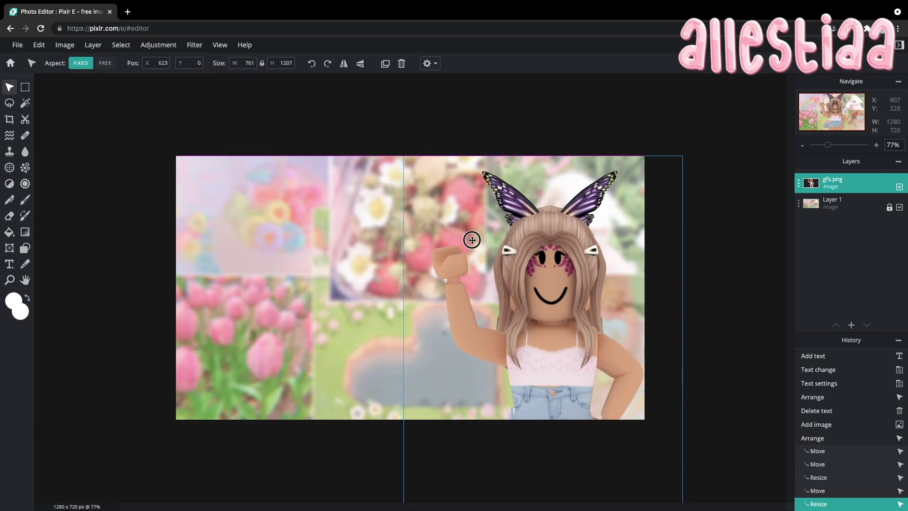
drag(471, 235, 468, 234)
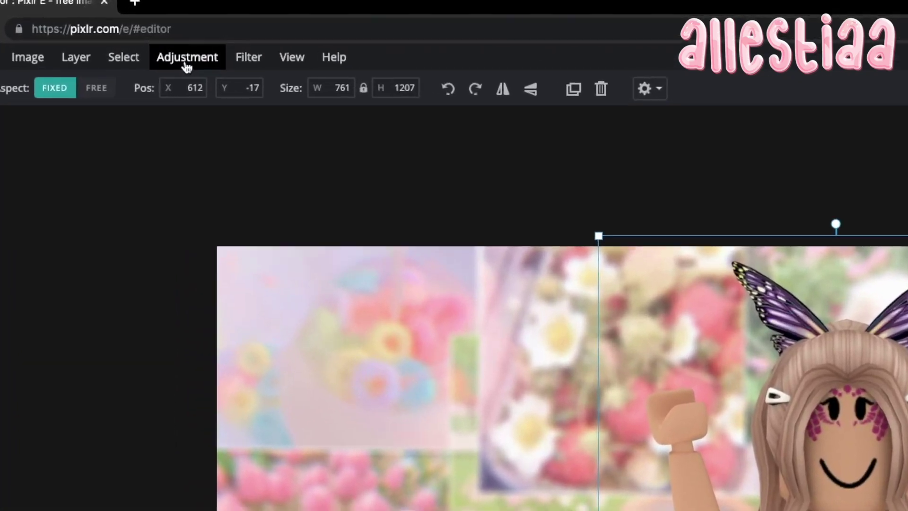
Apply a slight Temperature & tint adjustment to the gfx character layer
click(158, 44)
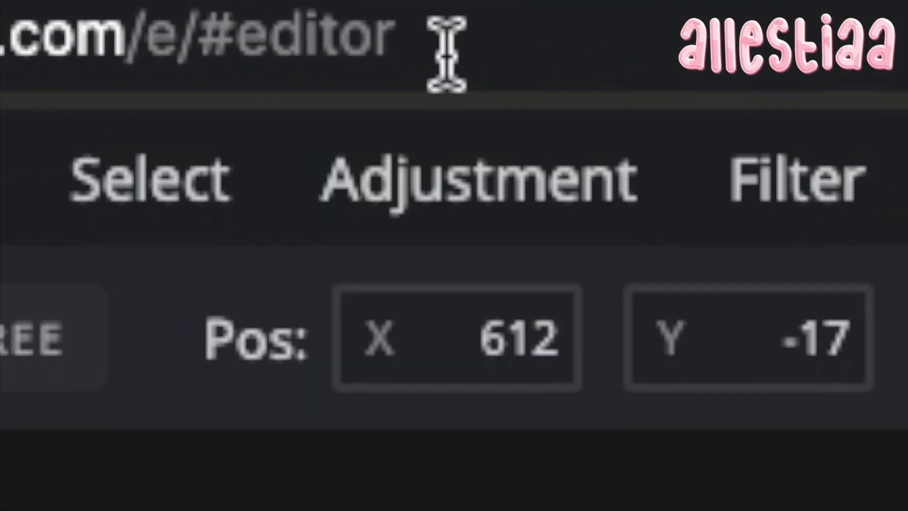
click(393, 190)
click(478, 69)
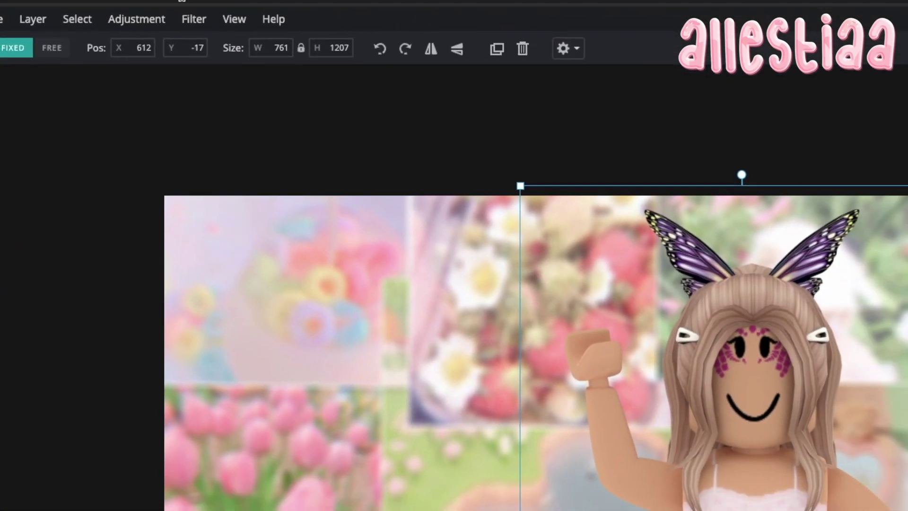
click(174, 45)
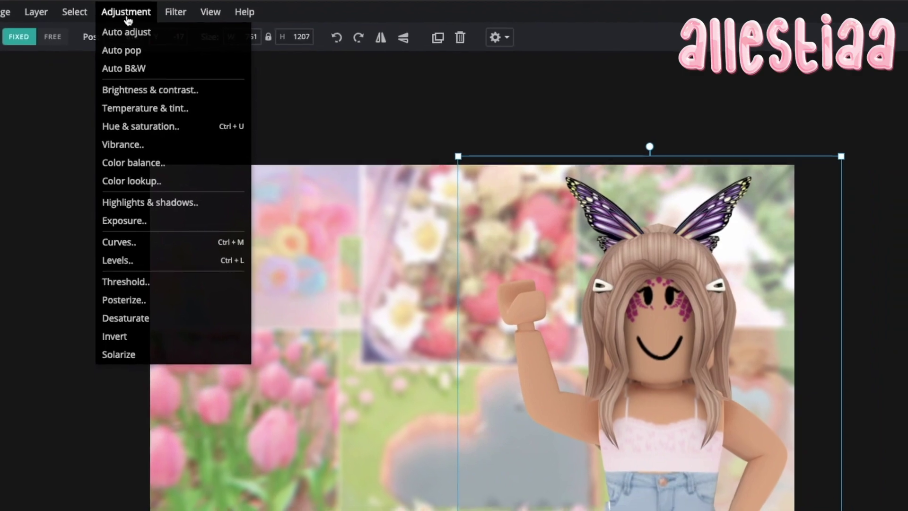
click(140, 99)
drag(324, 315, 321, 315)
click(386, 343)
Apply Highlights & shadows to the gfx character with highlights at 20 and shadows at about 81
click(159, 45)
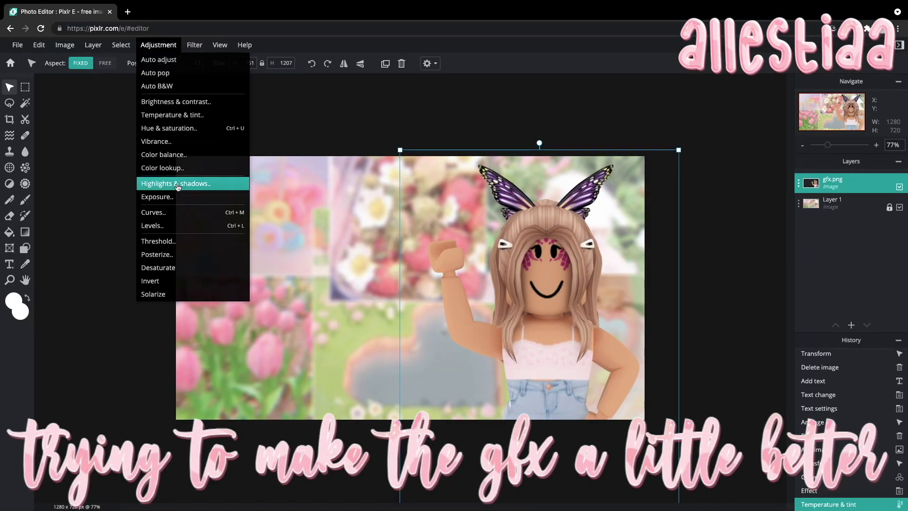
click(177, 184)
drag(325, 283, 485, 290)
click(332, 284)
drag(324, 316, 358, 329)
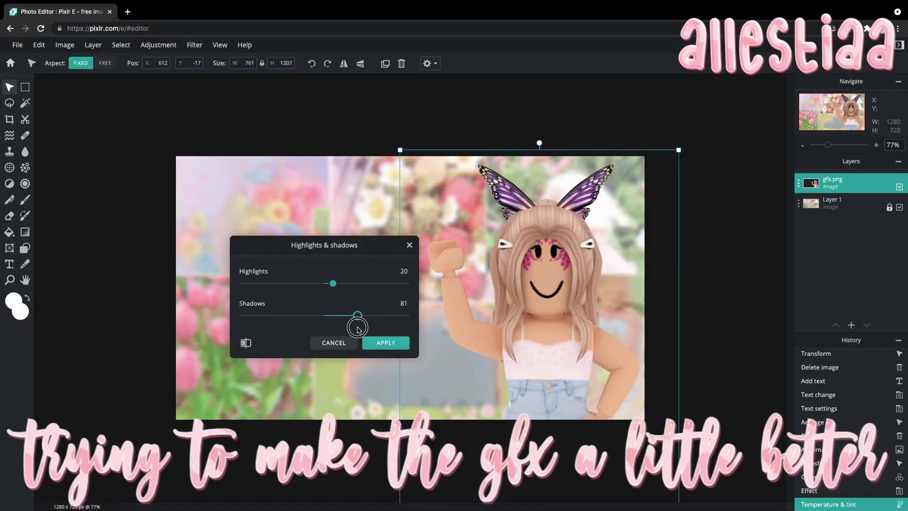
click(394, 343)
Apply a Brightness & contrast adjustment to the gfx character layer
click(158, 45)
click(176, 126)
drag(325, 284, 348, 322)
click(386, 344)
Apply a second Highlights & shadows adjustment to the gfx character with shadows at about 56 and highlights at 0
click(158, 46)
click(176, 184)
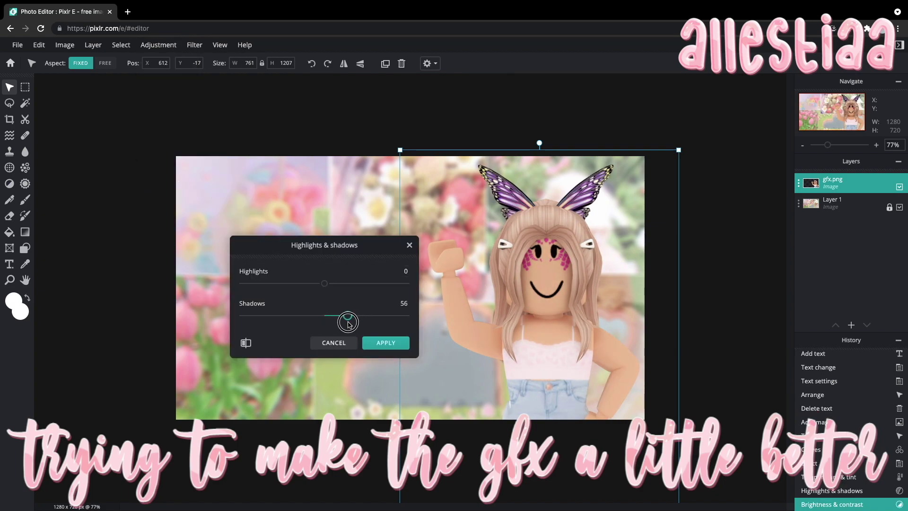
click(386, 343)
Apply the Clarity filter to the gfx character layer
click(195, 45)
mouse_move(229, 81)
click(304, 85)
drag(324, 287, 196, 295)
click(386, 314)
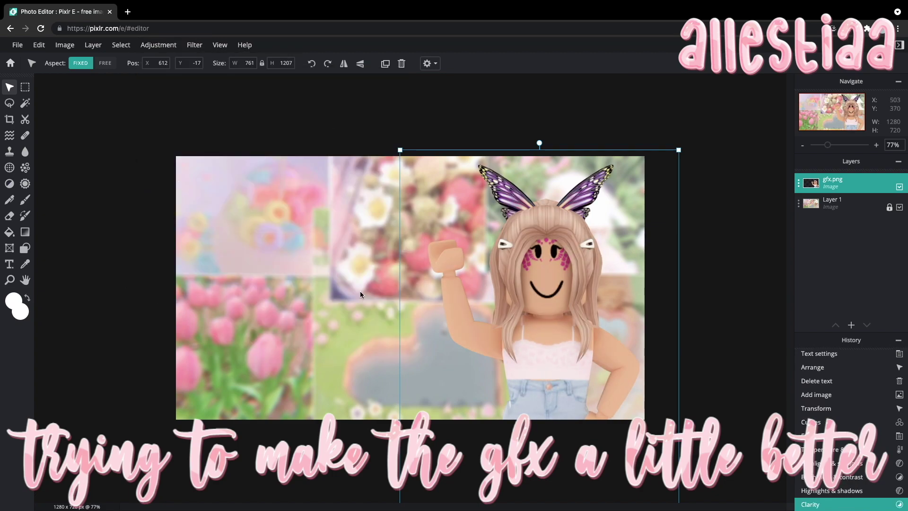
Apply a Vibrance adjustment to the gfx character layer
click(158, 45)
click(152, 141)
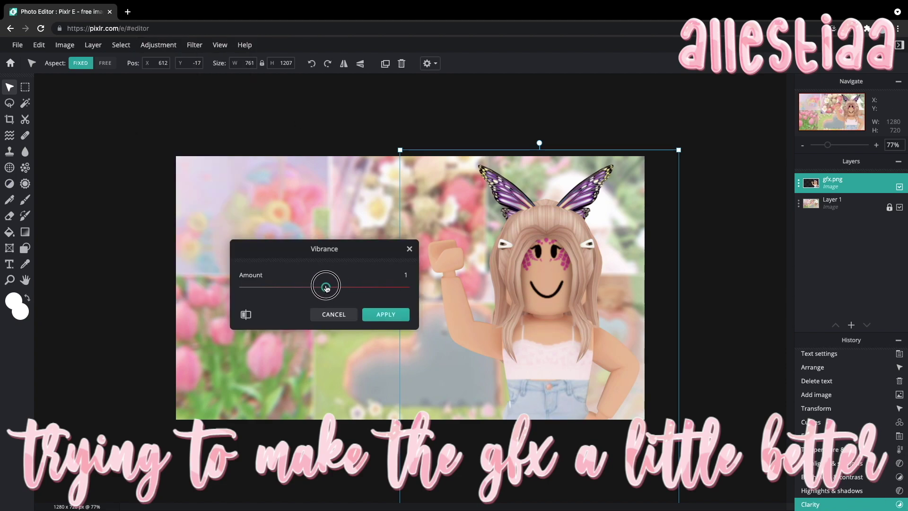
click(386, 314)
Apply a Hue & saturation adjustment to the gfx character and compare it with the state before it
click(158, 44)
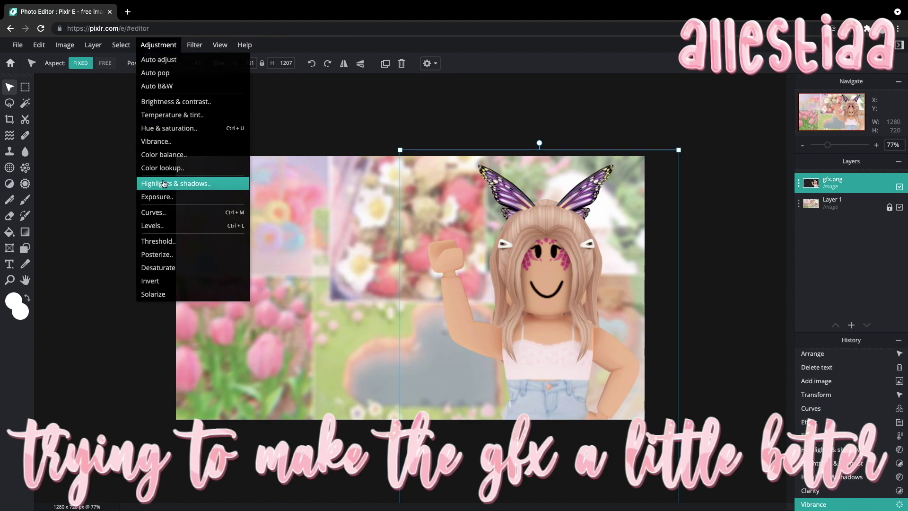
click(169, 129)
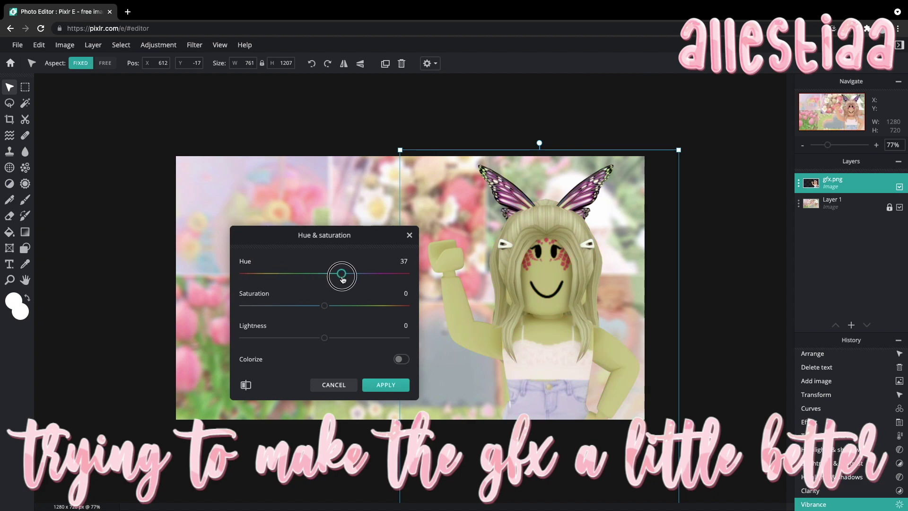
mouse_move(324, 338)
mouse_down()
mouse_move(310, 336)
mouse_move(322, 338)
mouse_up()
click(386, 384)
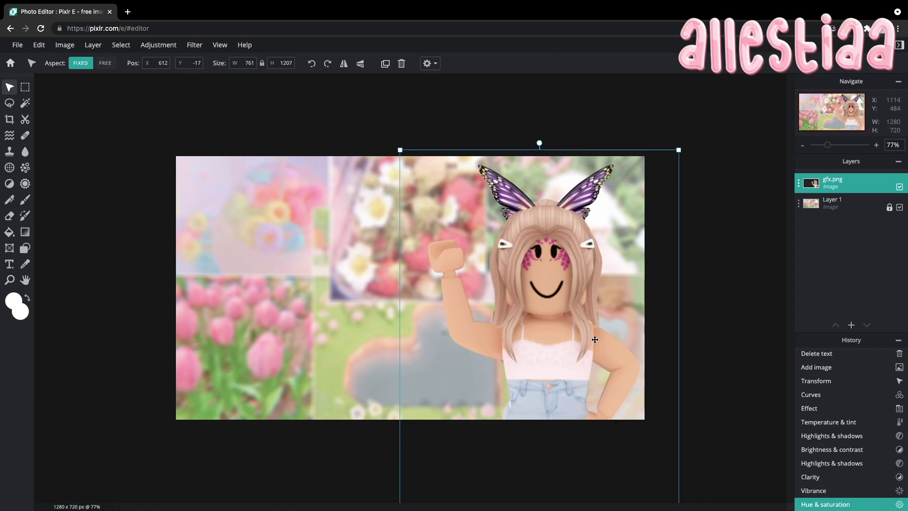
click(847, 491)
click(862, 506)
click(259, 315)
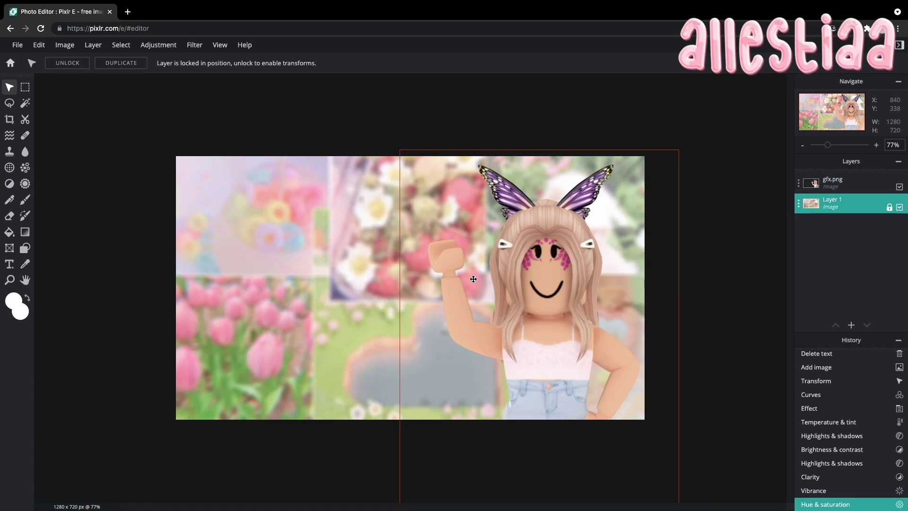
click(566, 293)
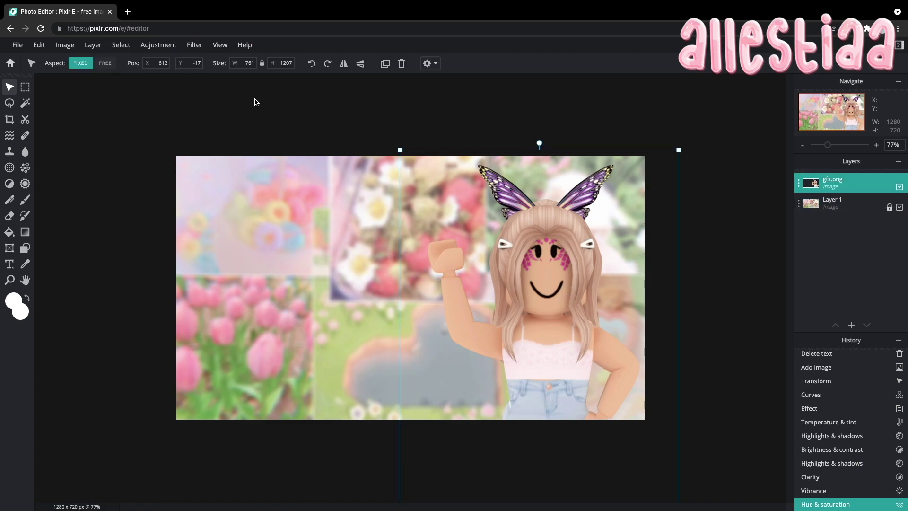
click(198, 47)
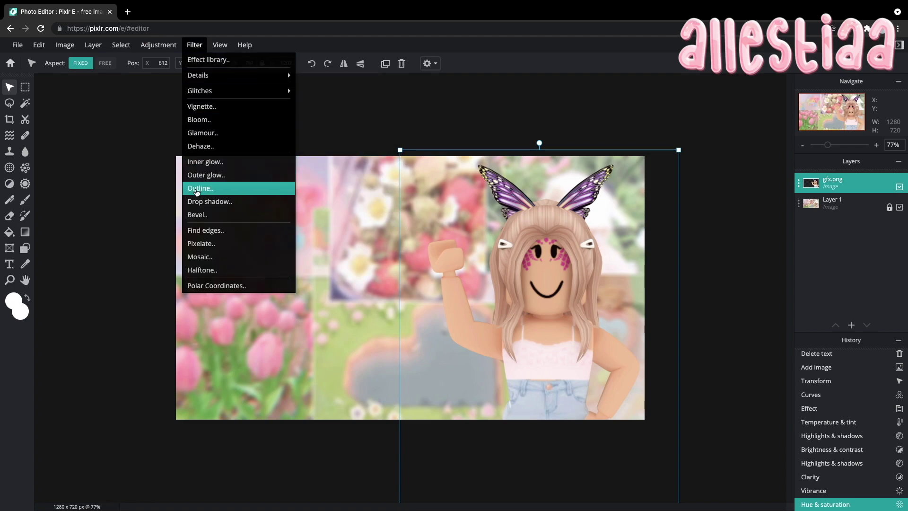
click(197, 189)
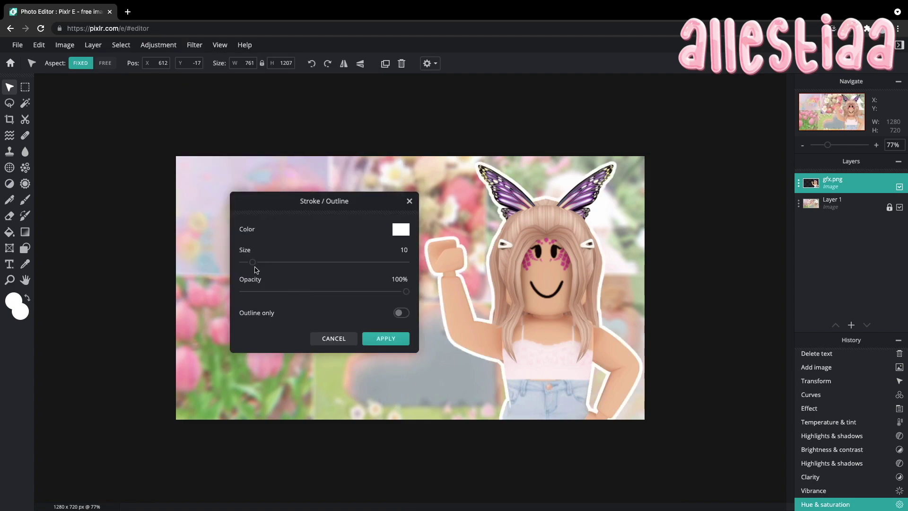
drag(252, 268, 247, 270)
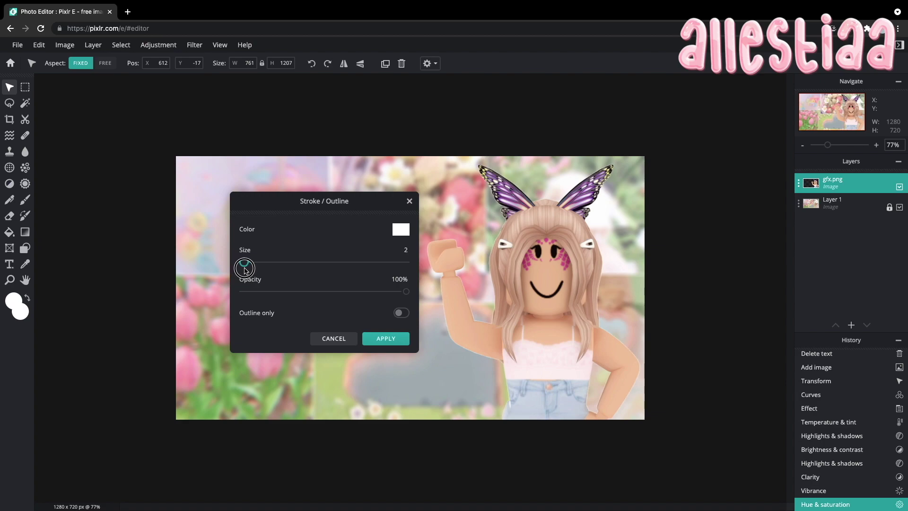
click(334, 338)
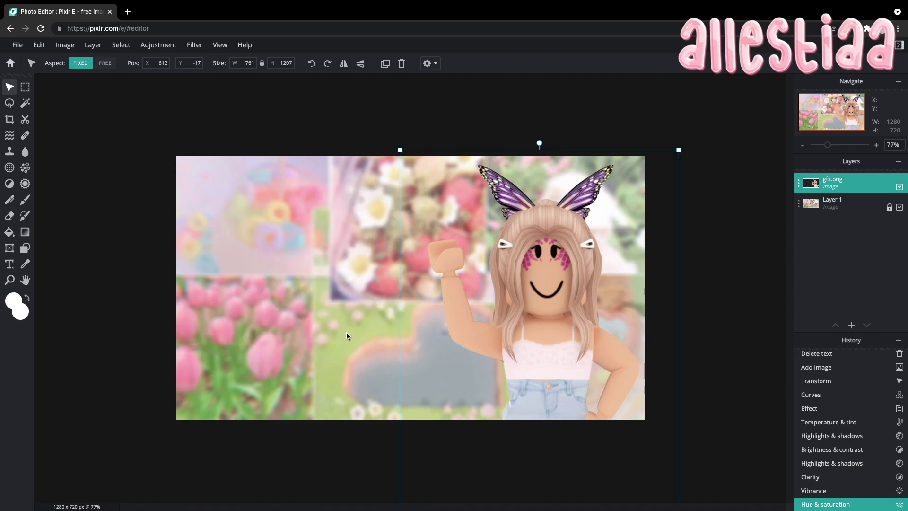
click(191, 47)
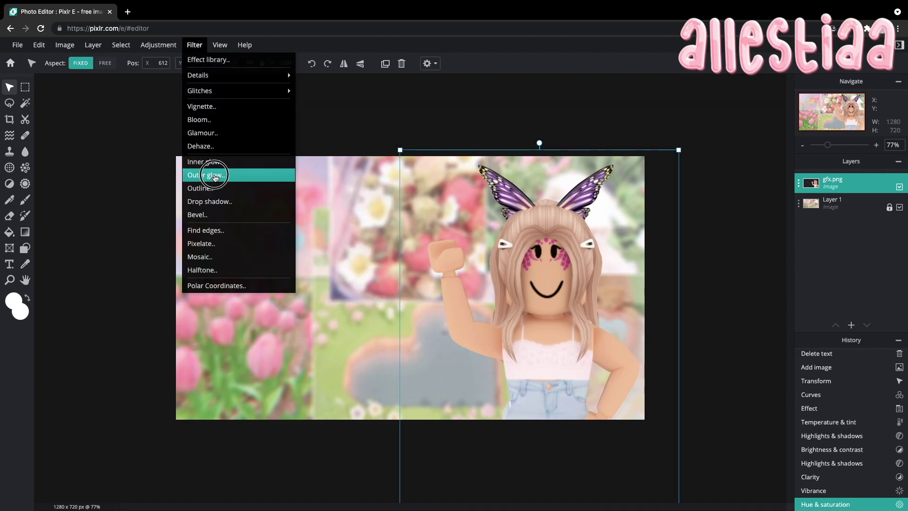
click(214, 176)
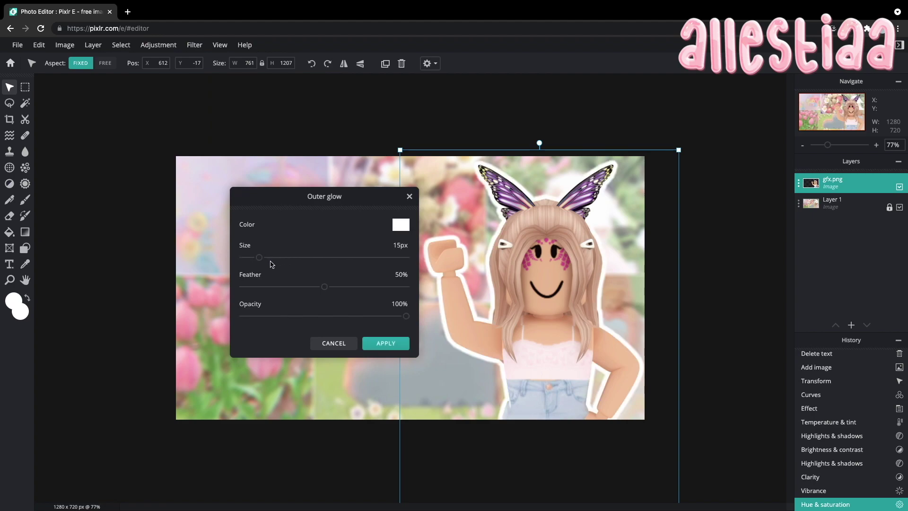
drag(464, 287, 638, 304)
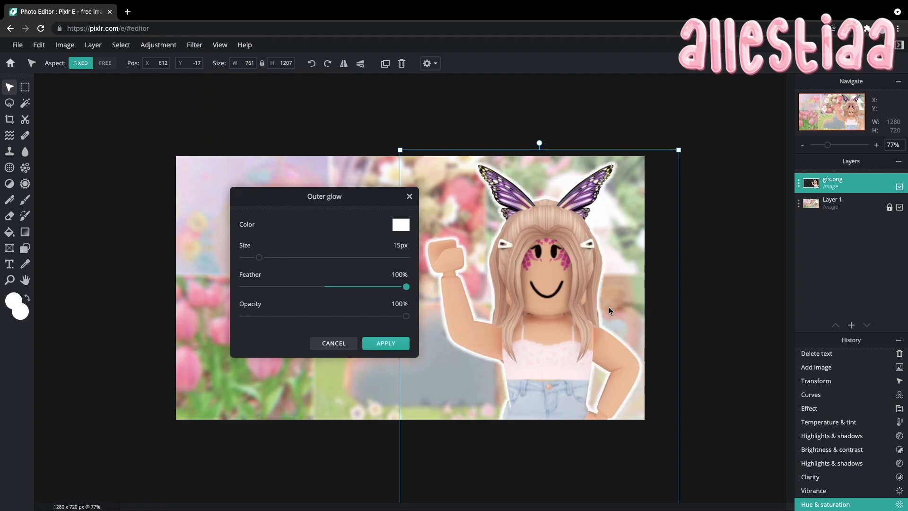
drag(259, 258, 401, 247)
click(409, 196)
Apply a white outline around the gfx character
click(196, 46)
click(220, 189)
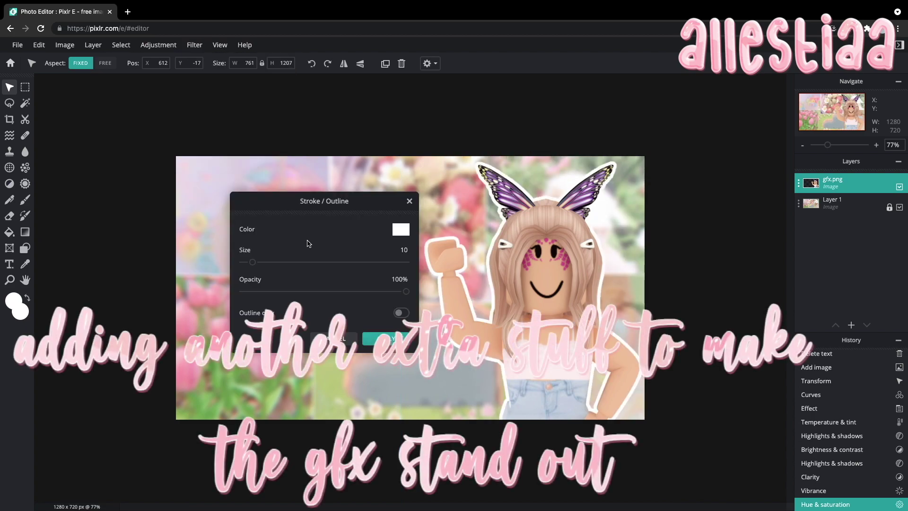
click(401, 229)
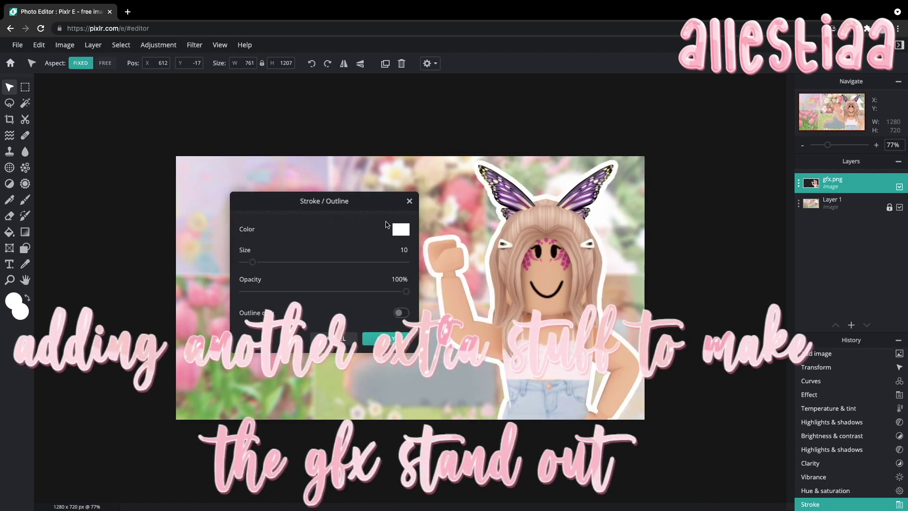
Apply a second outline around the gfx character in light blue with a size of about 6
click(401, 230)
click(348, 259)
click(227, 217)
click(391, 348)
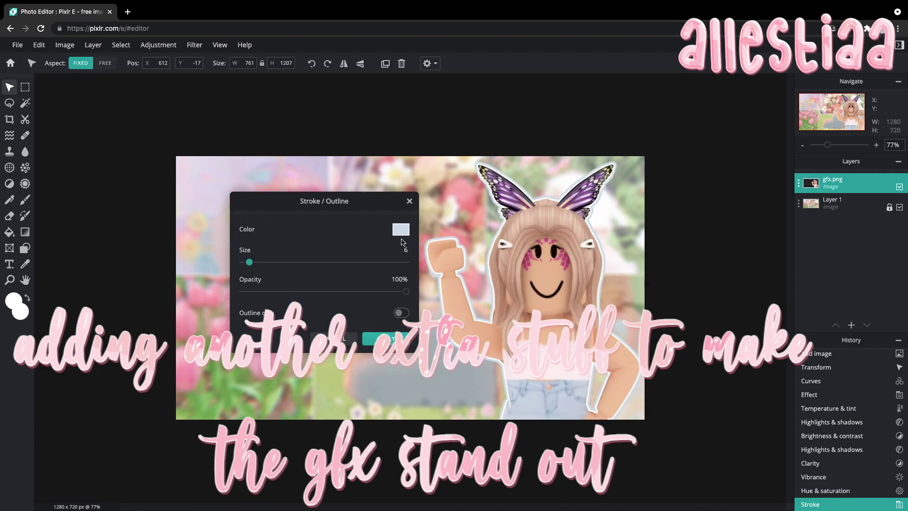
click(401, 231)
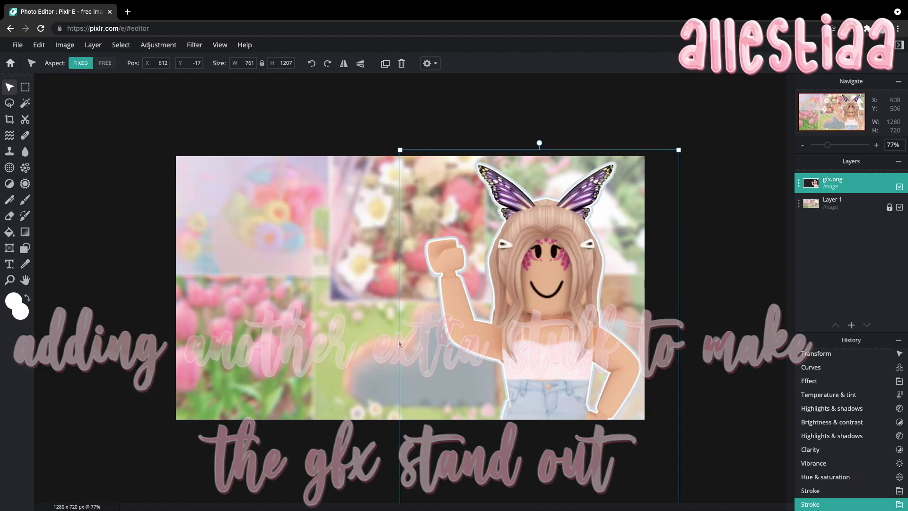
Apply a white outer glow to the gfx character with size 6 px, feather 100% and opacity about 57%
click(195, 44)
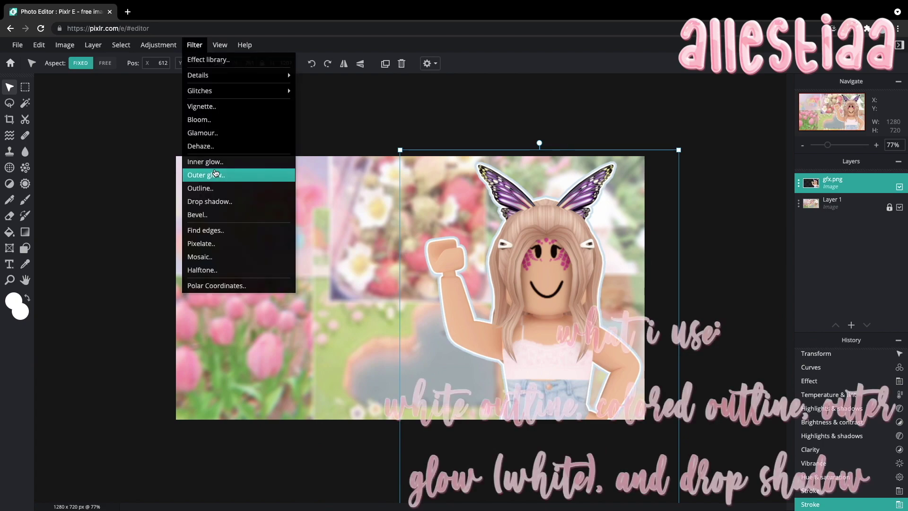
click(233, 175)
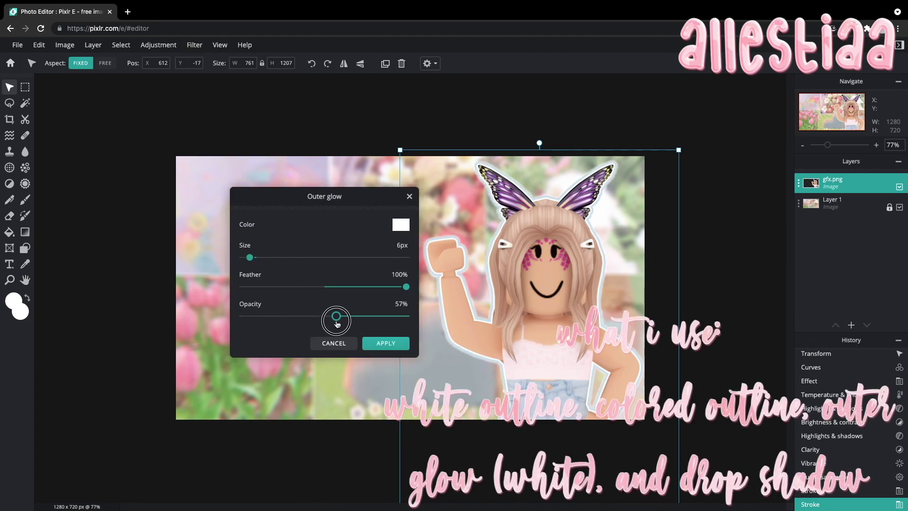
click(385, 343)
Set up a drop shadow for the gfx character with 34% opacity, 0 px blur and an x offset of about 8 px
click(194, 45)
click(226, 196)
mouse_move(324, 241)
mouse_down()
mouse_move(398, 237)
mouse_move(306, 240)
mouse_up()
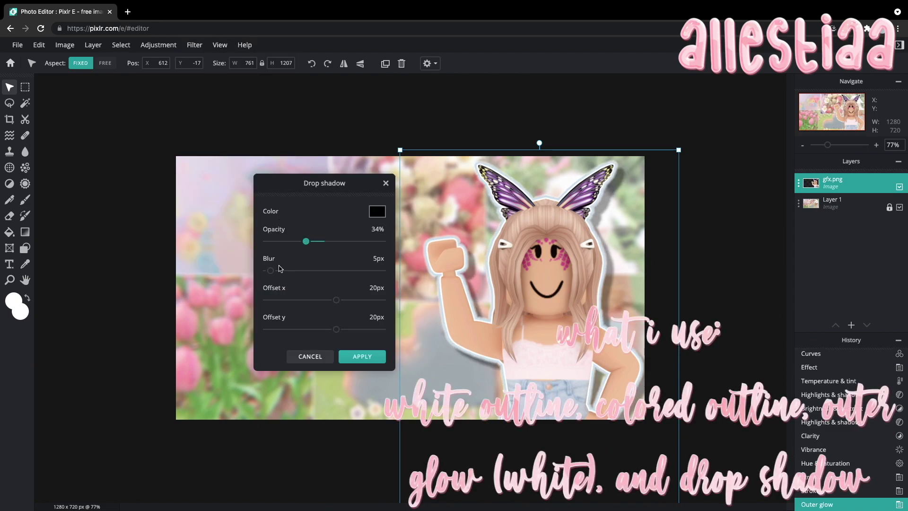
drag(337, 331, 336, 329)
drag(336, 299, 329, 307)
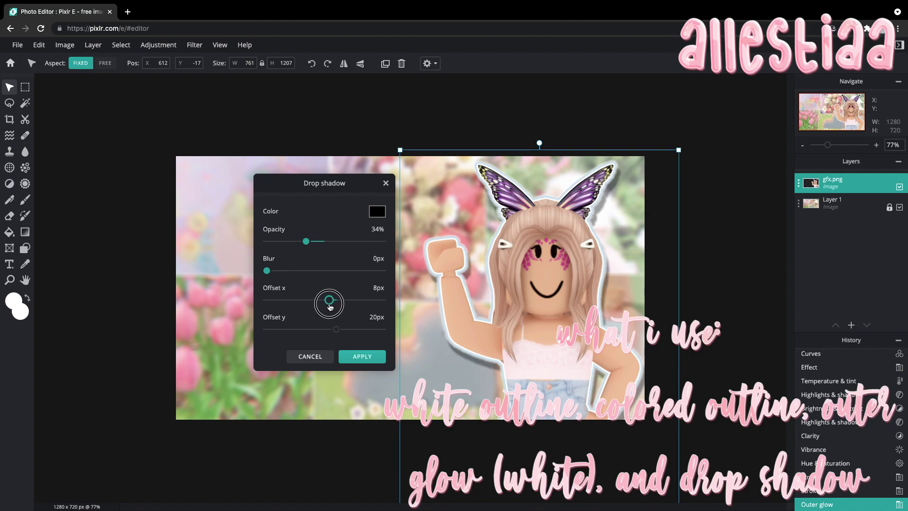
Set the drop shadow's colour to light blue #8DC7F0, opacity 30%, x offset 10 px and y offset 5 px, and apply it
click(377, 212)
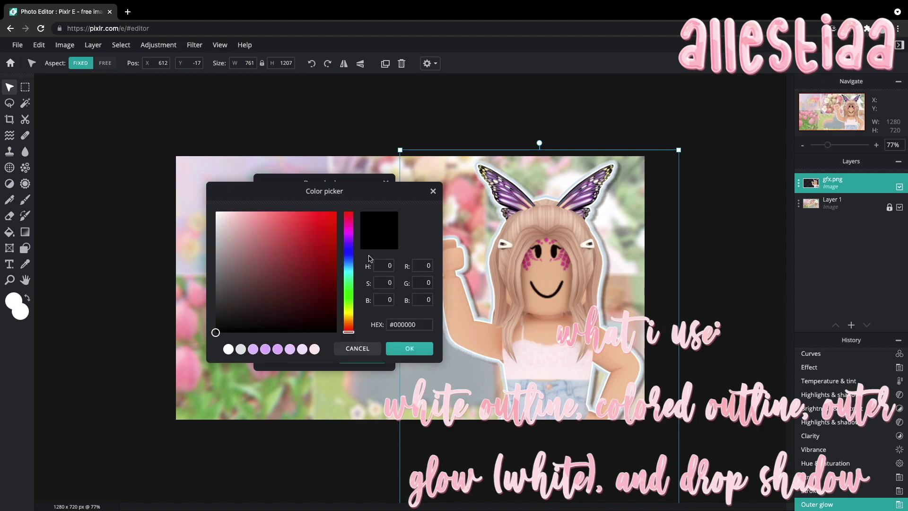
click(229, 348)
click(409, 344)
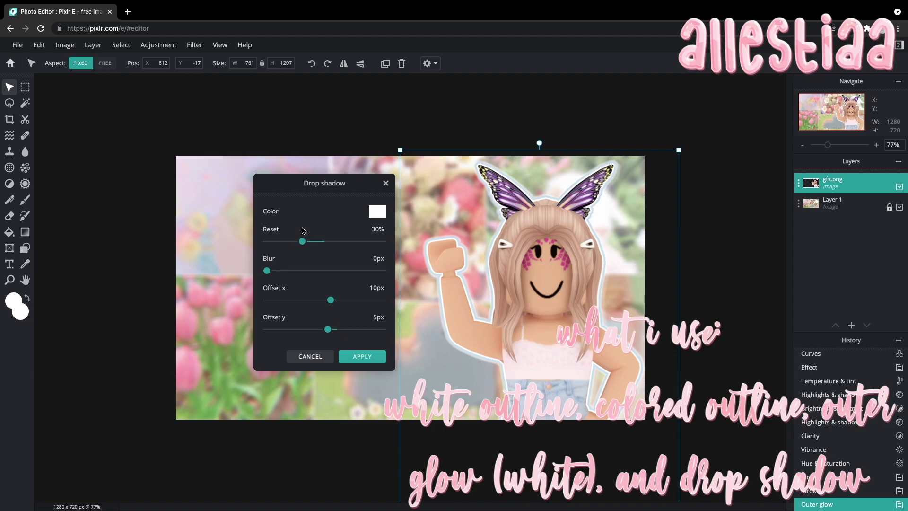
click(376, 211)
click(468, 256)
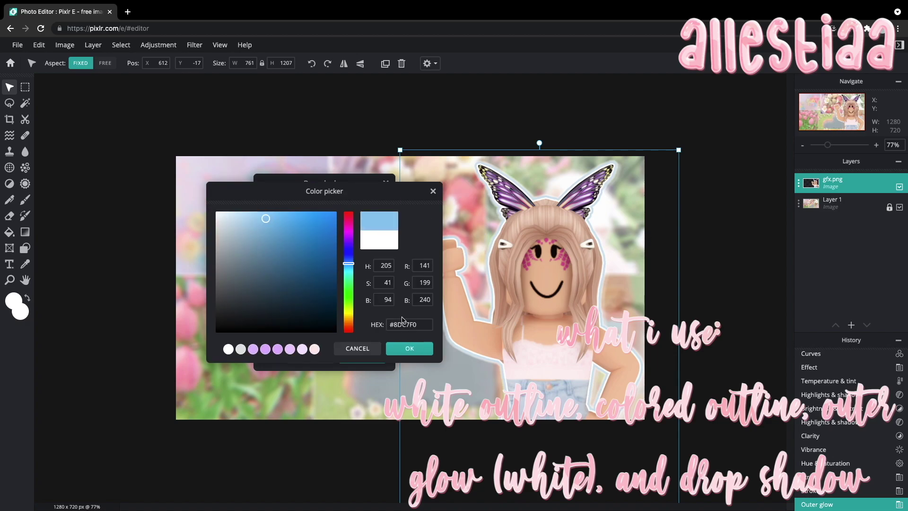
click(417, 349)
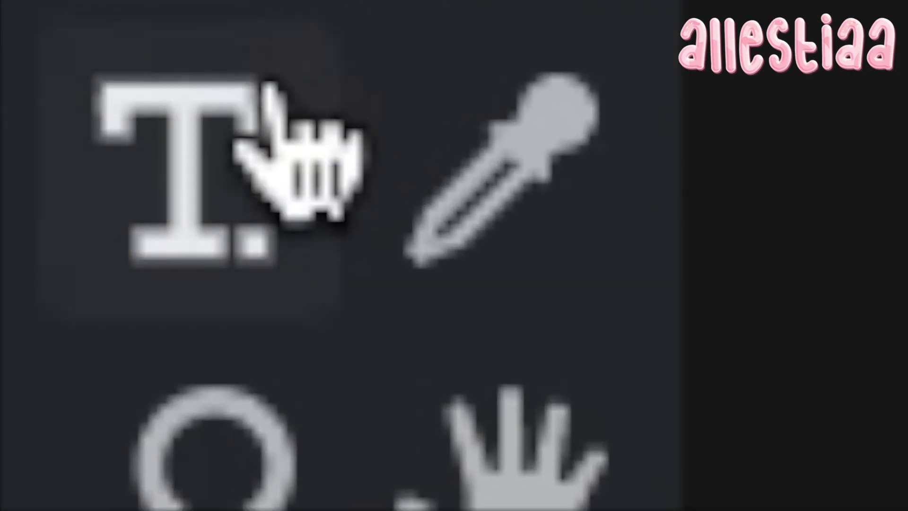
Add a text layer, move it to the canvas's left side and narrow its box to end beside the character's head
click(76, 239)
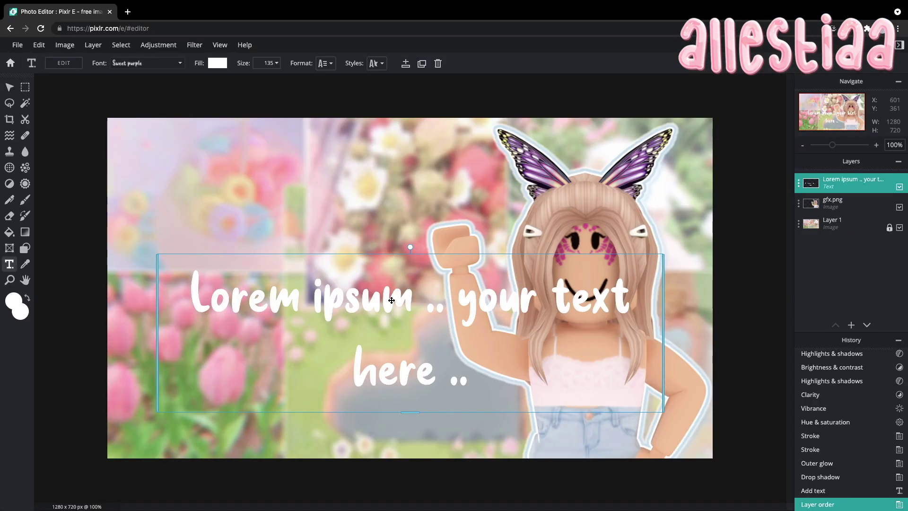
drag(409, 316, 340, 269)
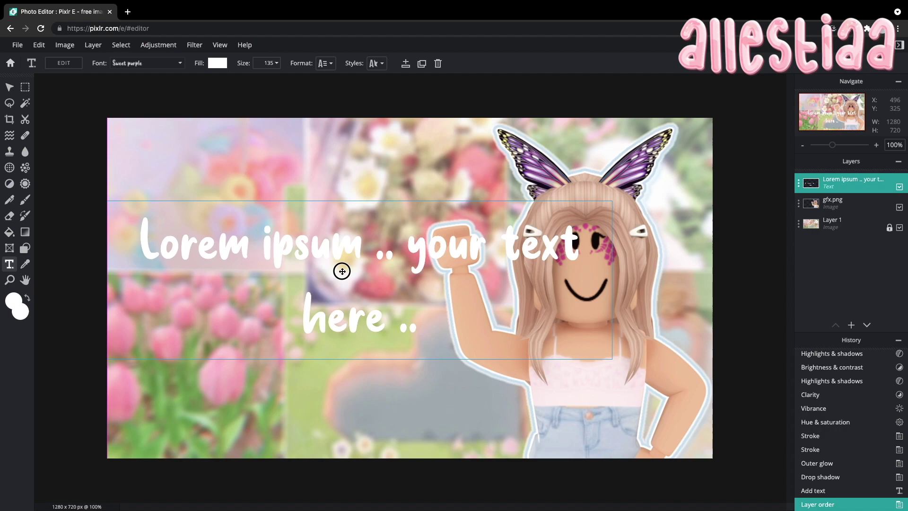
drag(610, 220, 509, 227)
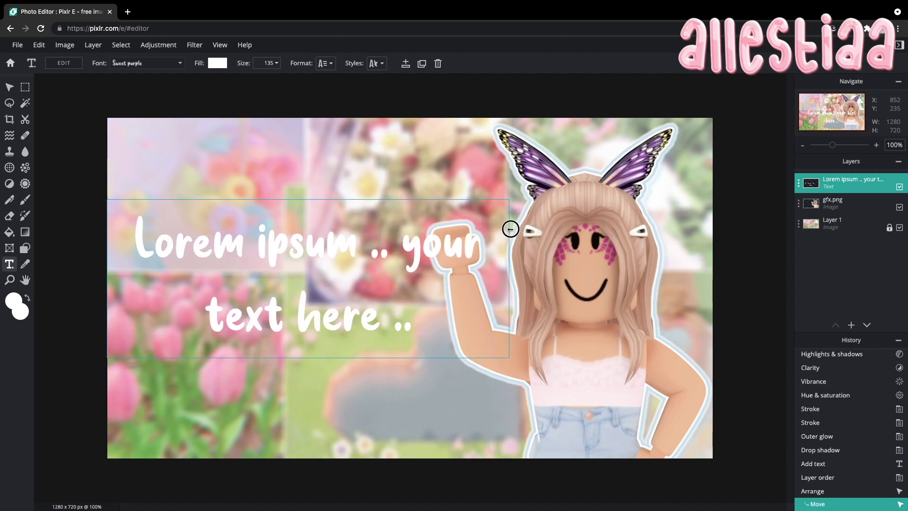
Replace the placeholder text with "how i", reposition it slightly and set its font size to 210
double_click(329, 264)
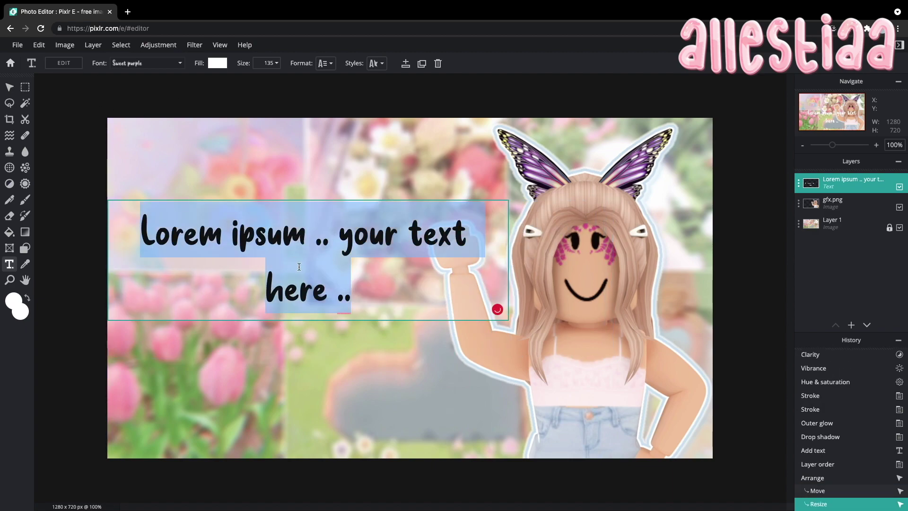
text(thum)
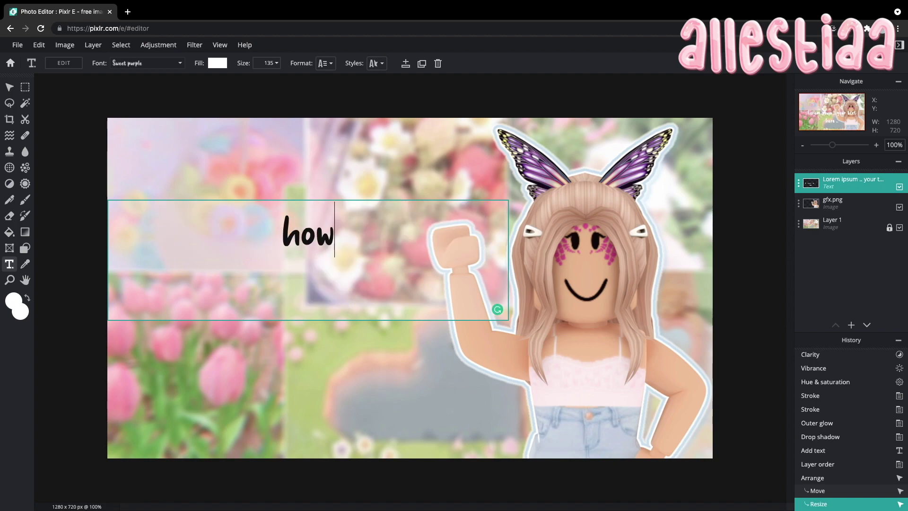
click(307, 186)
drag(333, 249, 337, 236)
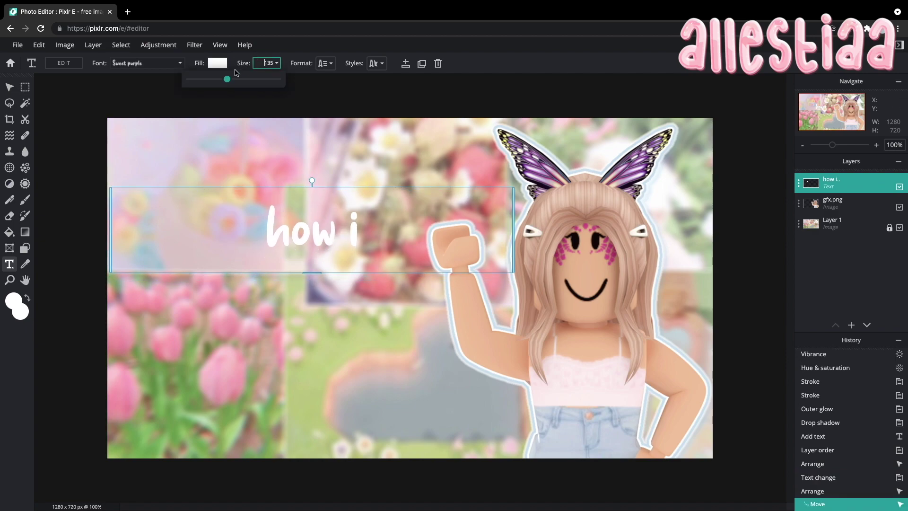
drag(231, 81, 232, 80)
Change the "how i" text to the Hello font, move it up and narrow its text box
click(147, 63)
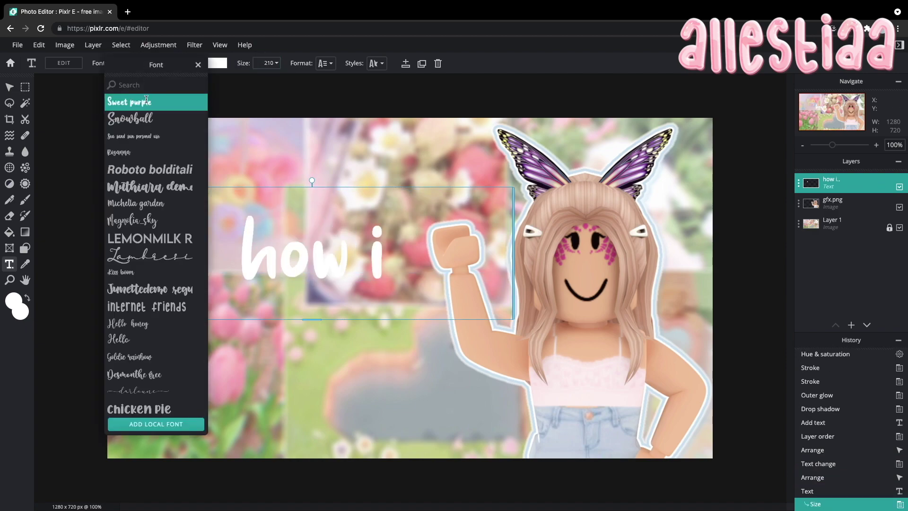
click(150, 342)
drag(260, 255, 257, 199)
drag(512, 178, 421, 170)
drag(311, 221, 311, 191)
click(147, 63)
scroll(154, 381, down, 2)
scroll(154, 381, up, 1)
click(125, 287)
Fit the "how i" text box more tightly, tilt it slightly and place it in the canvas's upper-left area
drag(422, 140, 459, 138)
drag(303, 161, 256, 171)
drag(408, 157, 304, 166)
drag(225, 183, 287, 185)
drag(244, 111, 242, 111)
drag(257, 168, 252, 171)
Add a second text reading "make my" directly above the background layer, behind the character
click(840, 223)
click(389, 310)
click(383, 301)
text(make my)
Set the "make my" text to the BebasNeue Regular font and move it below the script text
drag(353, 203, 250, 319)
click(147, 63)
scroll(149, 326, down, 2)
click(150, 375)
click(284, 208)
key(ctrl+z)
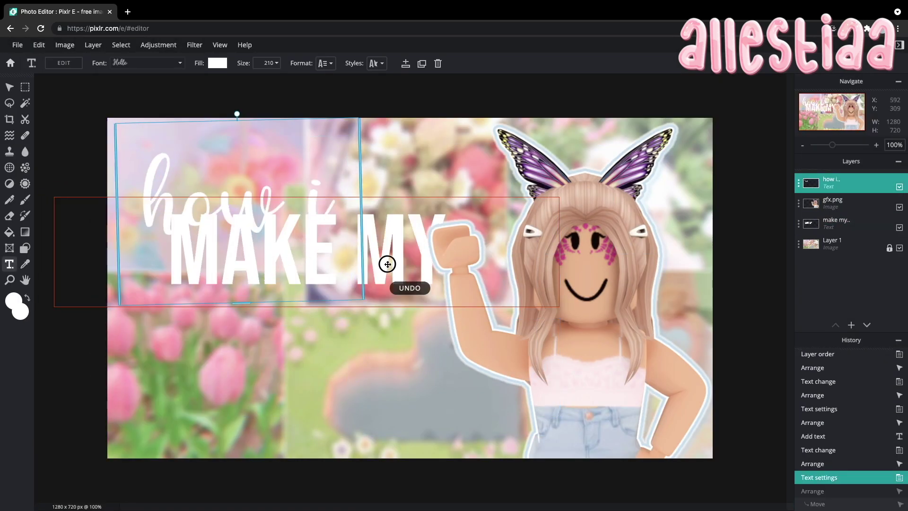
drag(389, 263, 414, 302)
Replace the "how i" text with "thumbnail" and the "make my" text with "tutorial"
double_click(265, 203)
text(thumbnail)
double_click(306, 288)
text(tutorial)
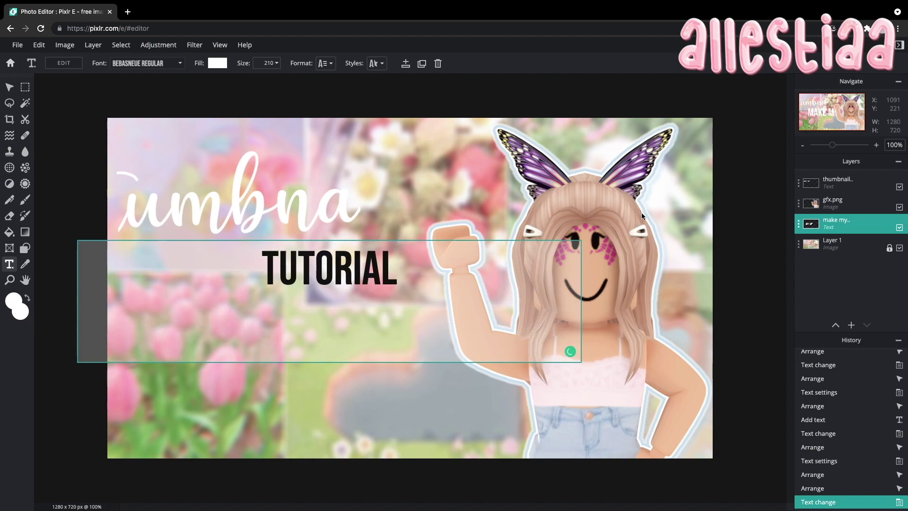
Narrow the "tutorial" text box and reposition it to the left of the character
drag(329, 236, 330, 236)
drag(582, 294, 425, 287)
drag(335, 288, 362, 287)
Set the "thumbnail" text size to 165, widen its box, place it just above "tutorial" and adjust its tilt
click(272, 63)
drag(236, 80, 229, 82)
drag(389, 189, 449, 191)
drag(389, 179, 365, 215)
drag(271, 151, 274, 151)
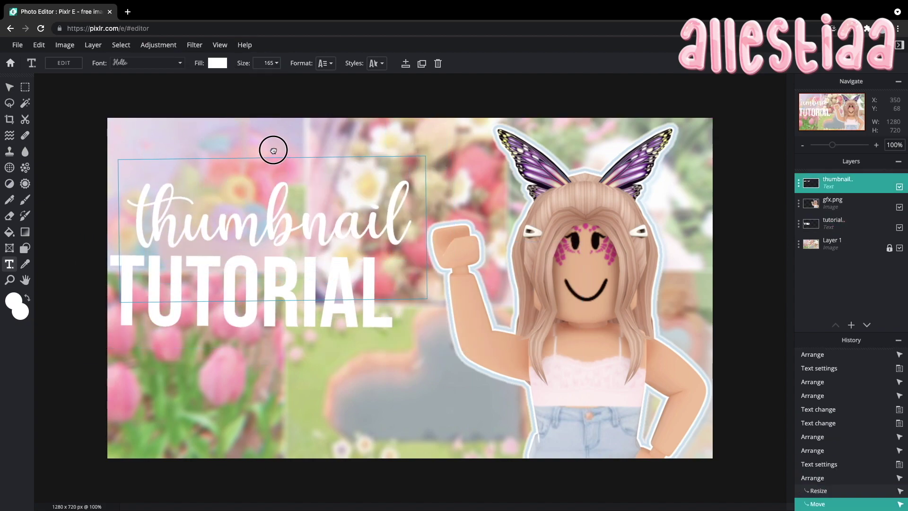
Overlap "thumbnail" at size 170 with "tutorial" at size 222, and place the "tutorial" layer above gfx.png
drag(262, 297, 293, 276)
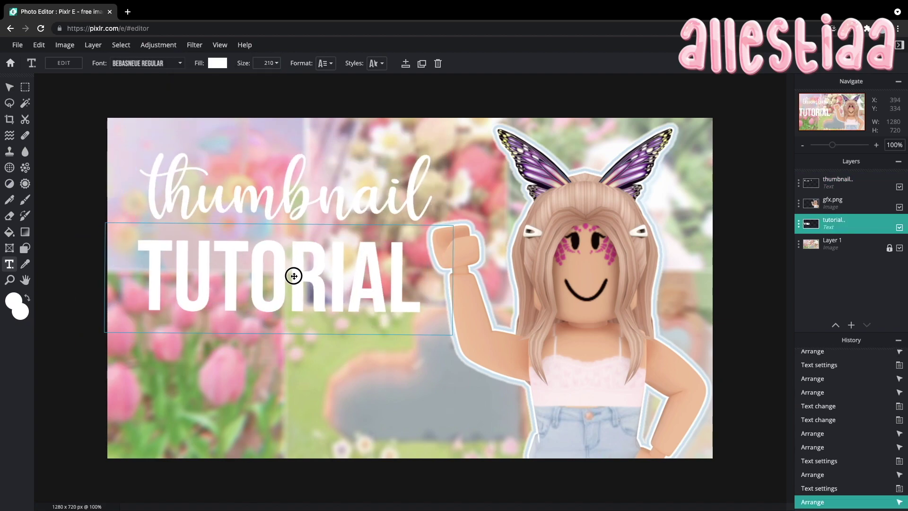
click(119, 250)
drag(456, 269, 436, 268)
drag(232, 79, 233, 79)
drag(436, 275, 447, 277)
drag(355, 174, 340, 197)
drag(832, 224, 825, 184)
click(377, 63)
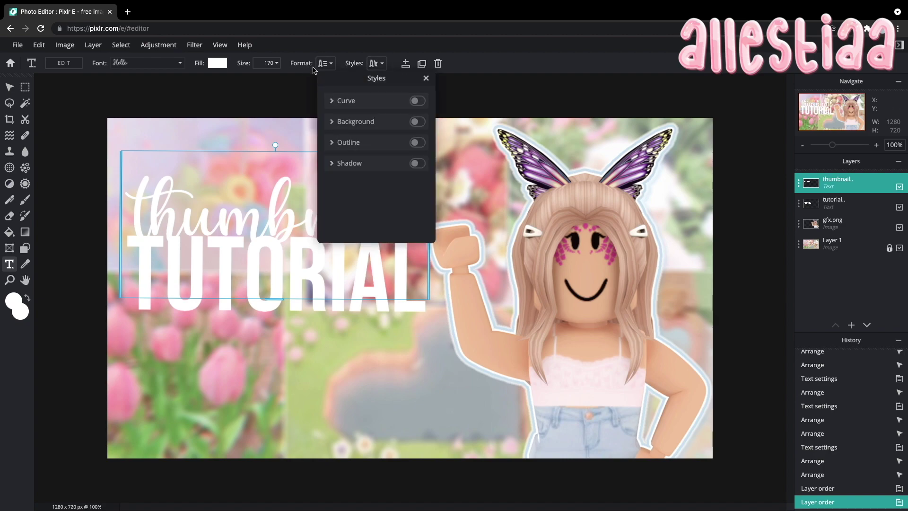
click(416, 144)
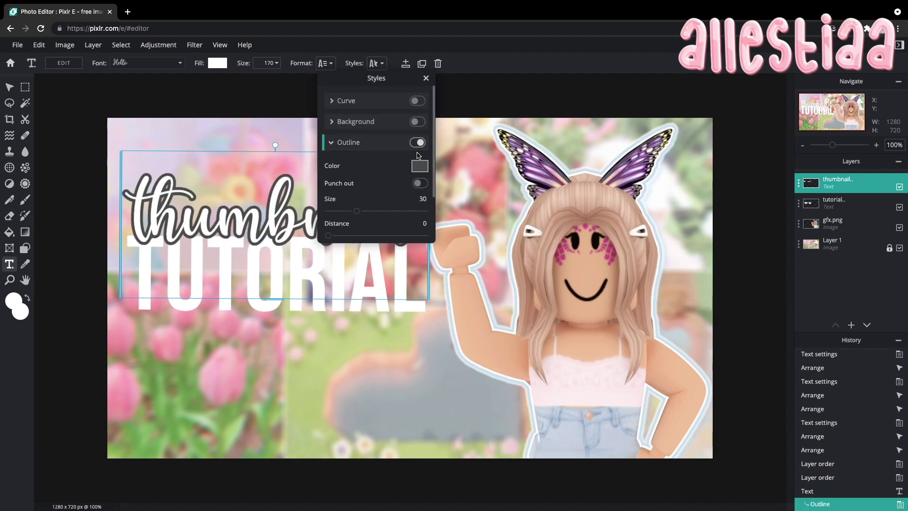
click(416, 143)
click(193, 105)
Add an "on computer" text and move it below the "tutorial" text
click(239, 387)
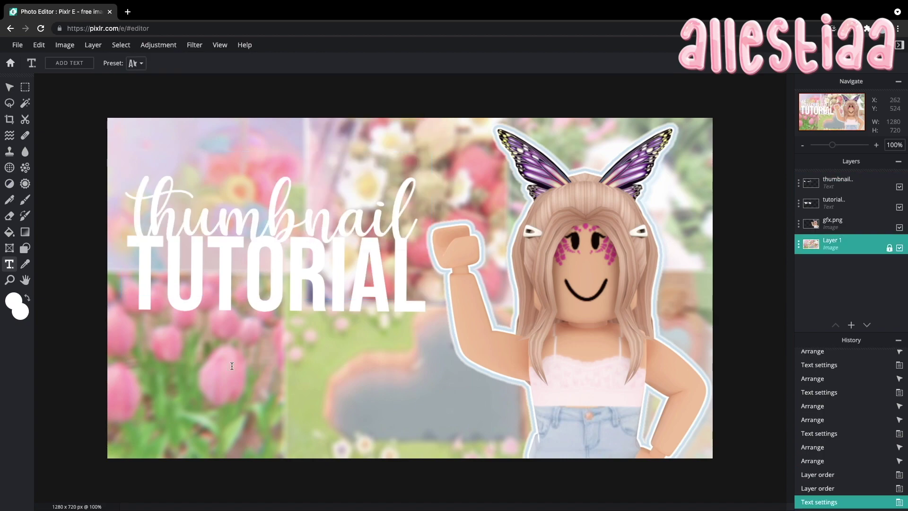
click(239, 386)
click(399, 301)
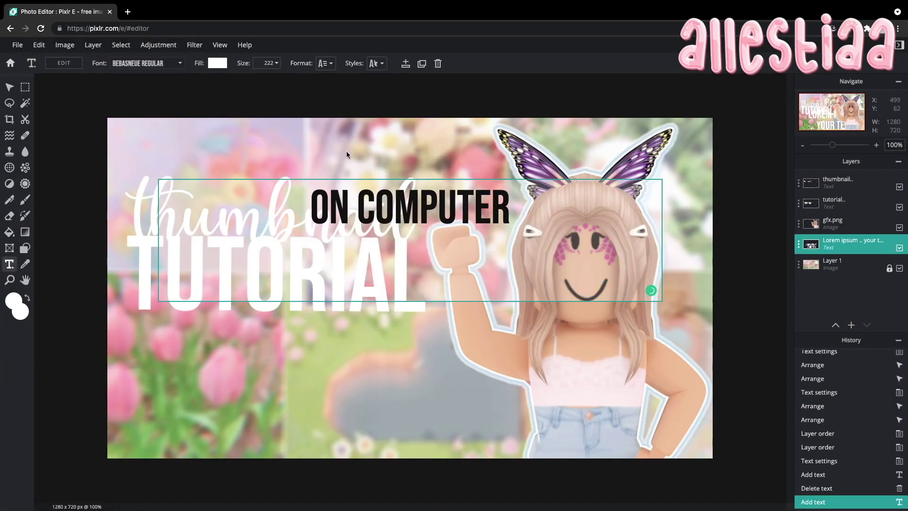
click(350, 153)
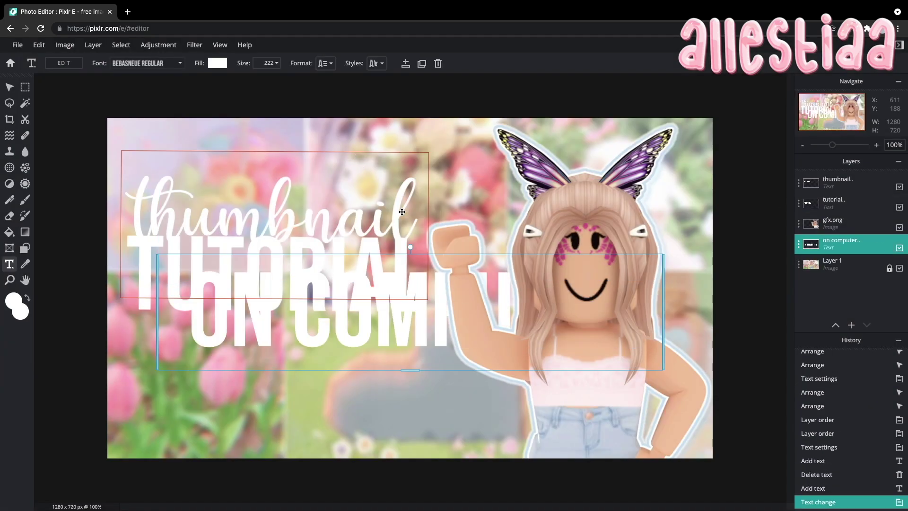
drag(495, 316, 429, 383)
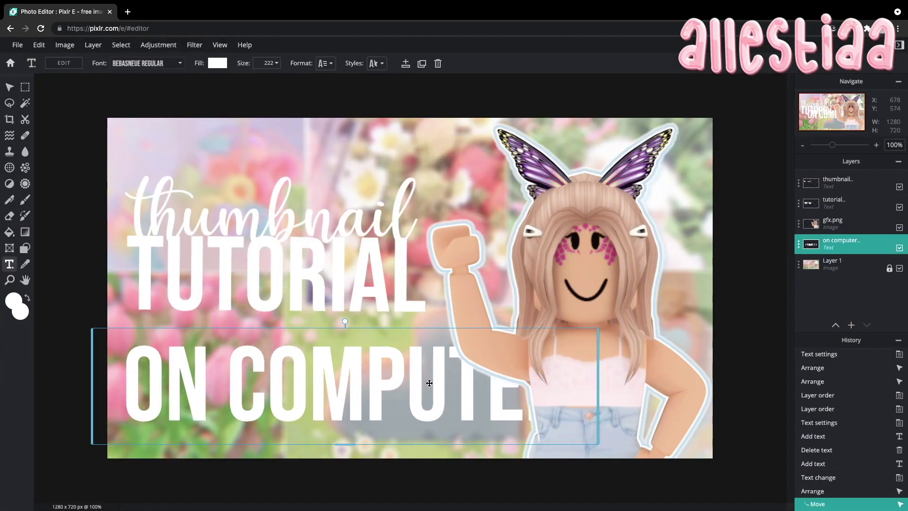
Open dafont.com in a new browser tab and look through the Script > Calligraphy fonts for a suitable typeface
click(129, 10)
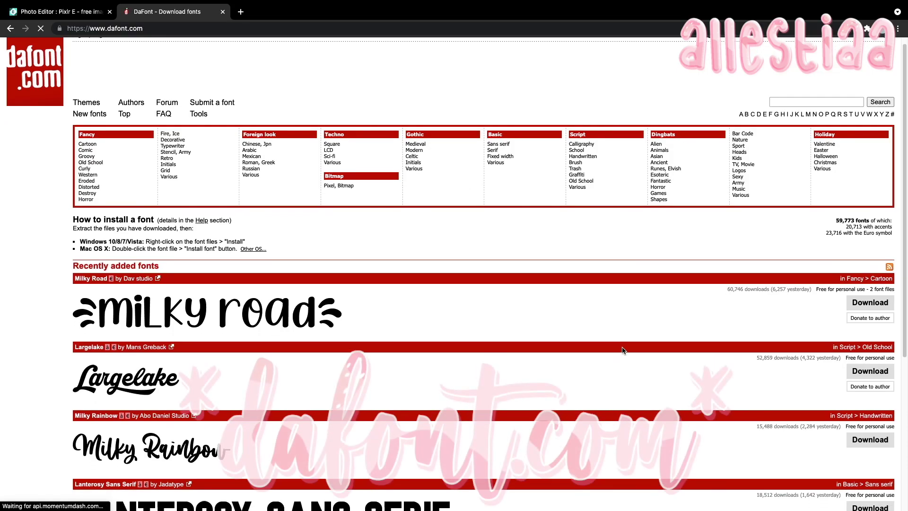
scroll(628, 339, down, 5)
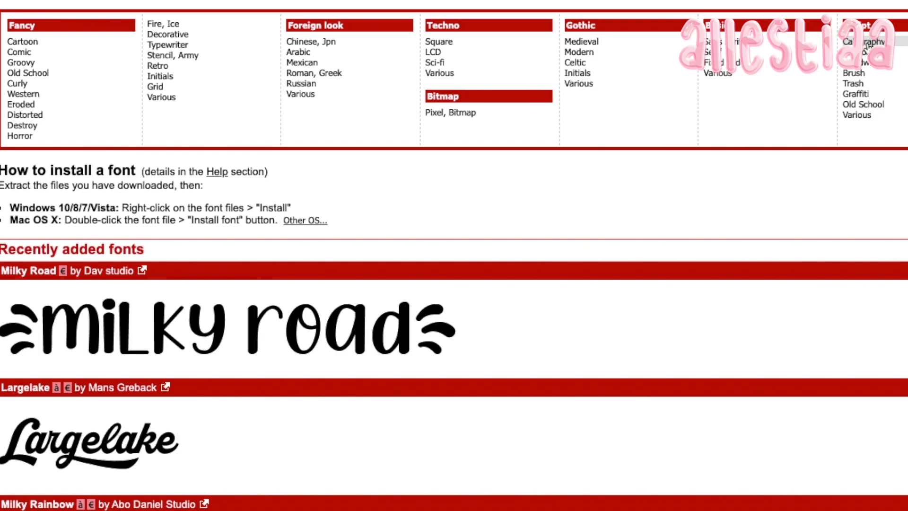
click(872, 42)
scroll(388, 341, down, 20)
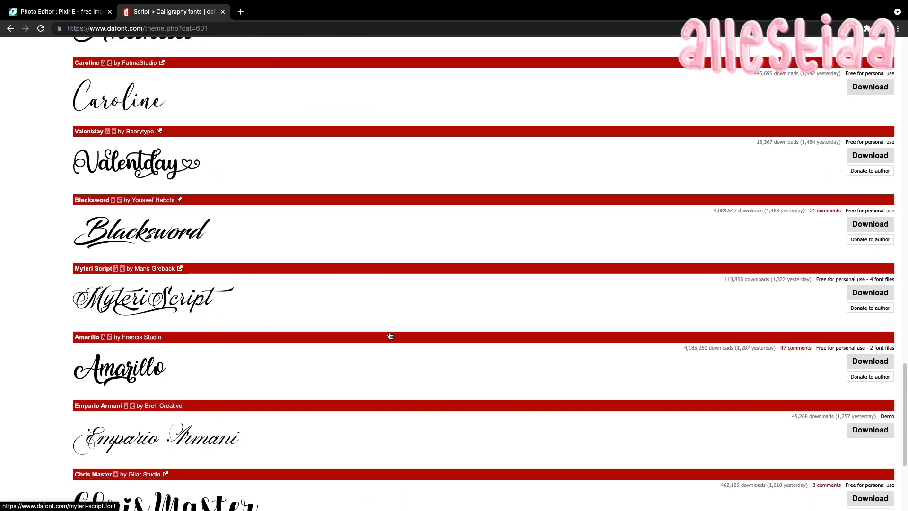
scroll(390, 335, down, 4)
click(84, 356)
scroll(198, 354, down, 7)
scroll(198, 354, down, 5)
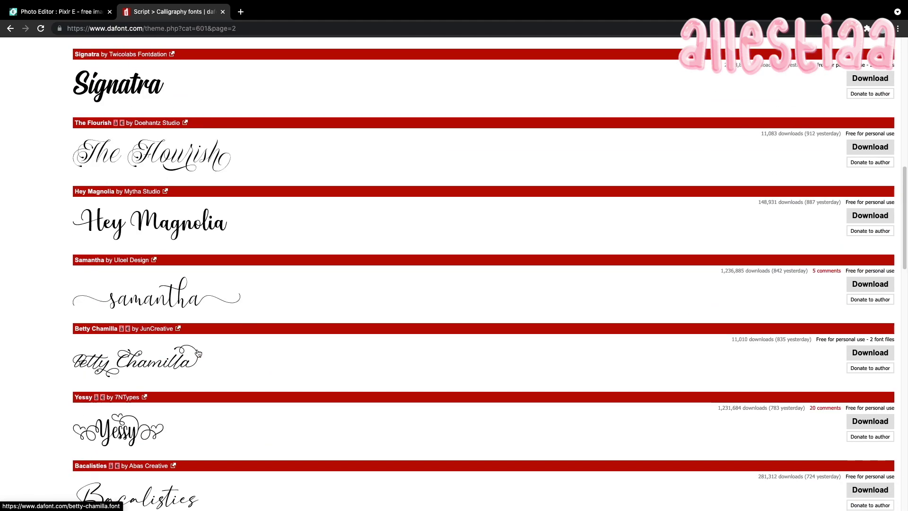
scroll(41, 350, down, 10)
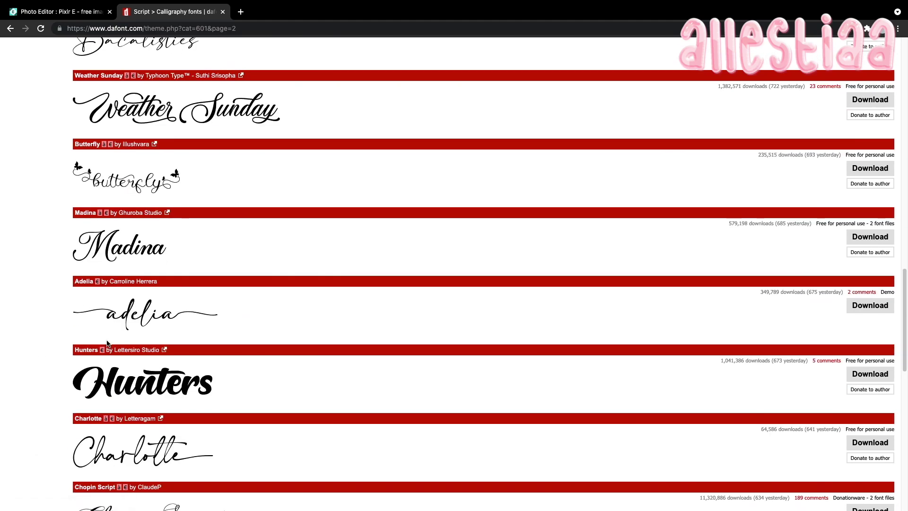
scroll(108, 343, down, 15)
click(91, 479)
scroll(123, 259, down, 9)
scroll(337, 359, down, 20)
Find the Starborn font among the Fancy > Cartoon fonts, download starborn.zip and show it in its folder
scroll(324, 387, up, 20)
click(90, 150)
scroll(198, 338, down, 20)
click(177, 478)
scroll(209, 358, down, 6)
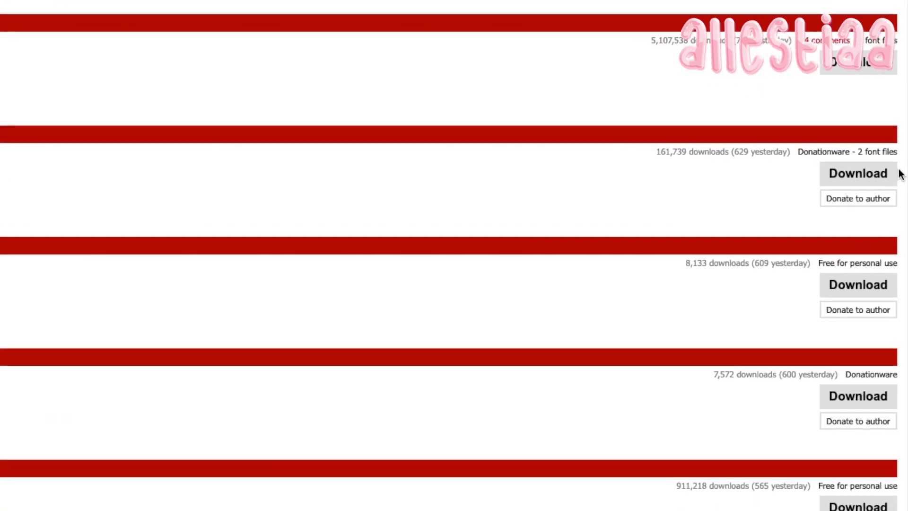
click(893, 172)
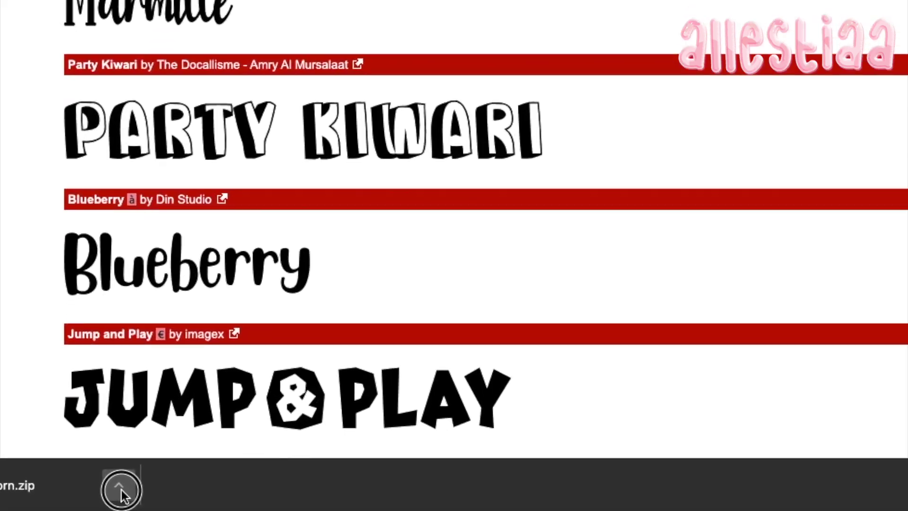
click(99, 497)
click(125, 487)
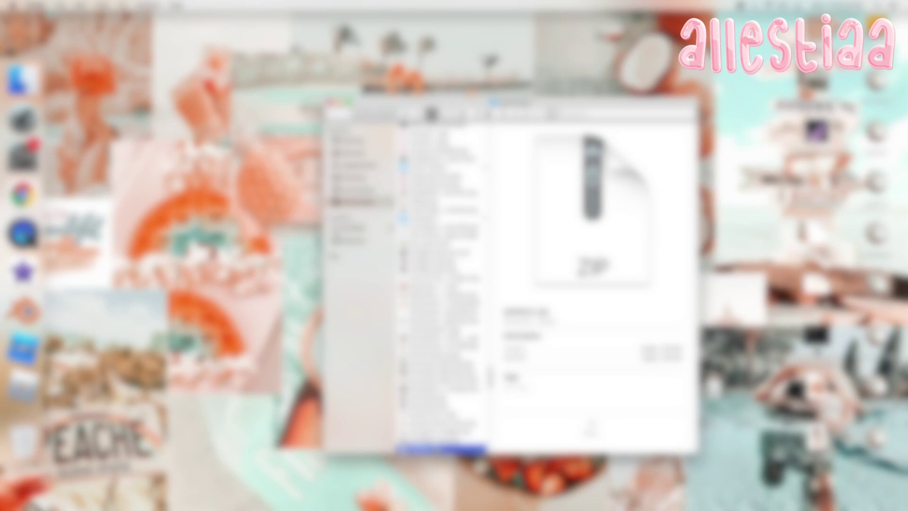
Extract the starborn.zip archive and delete the extracted files except the .otf or .ttf font file
double_click(440, 448)
right_click(524, 127)
click(551, 155)
right_click(525, 136)
click(551, 163)
click(526, 127)
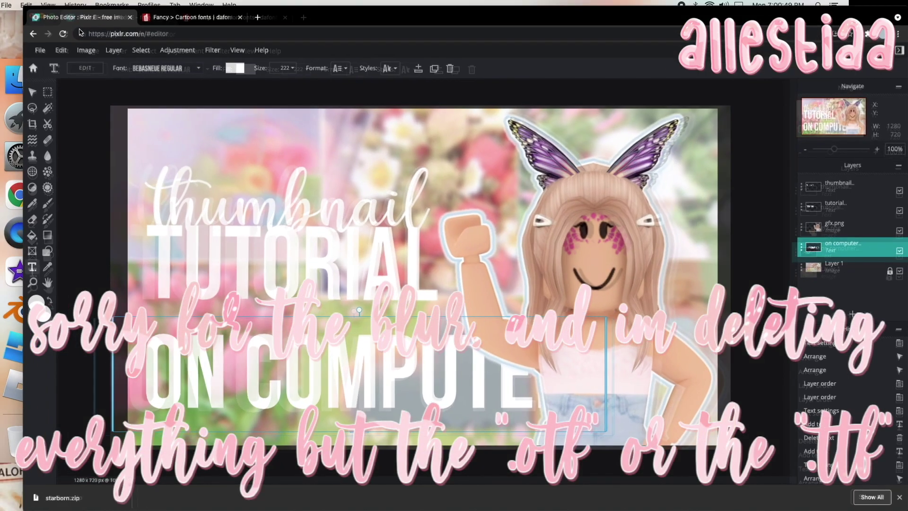
Return to Pixlr E and set the "on computer" text to the downloaded Starborn font
click(161, 69)
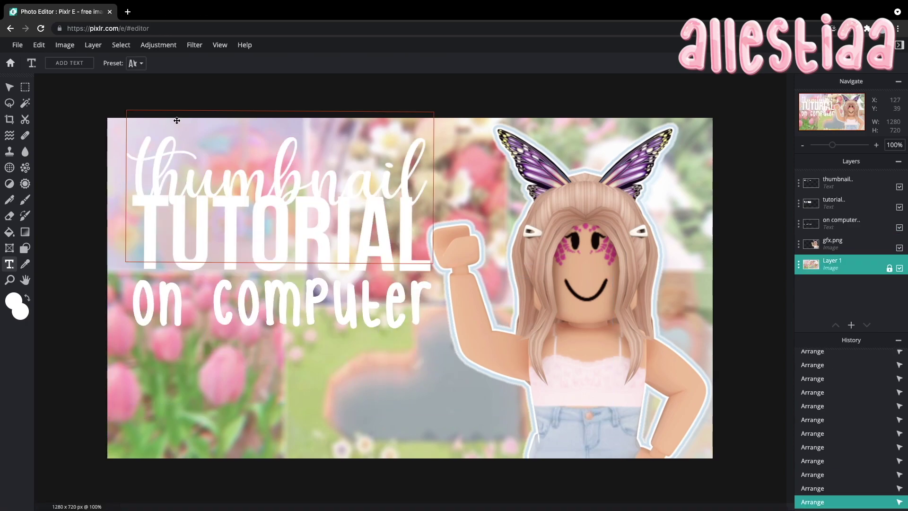
Try a dark red #3B0303 outline style on the "thumbnail" text
click(325, 172)
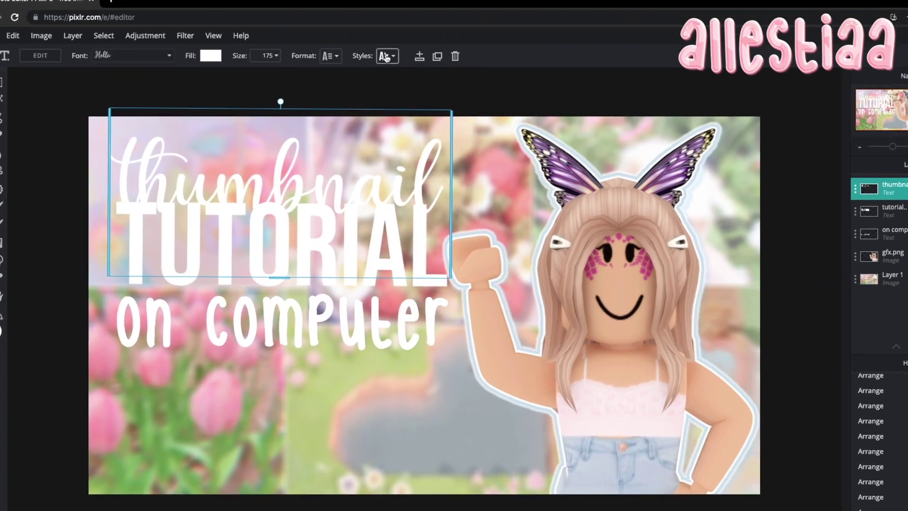
click(392, 63)
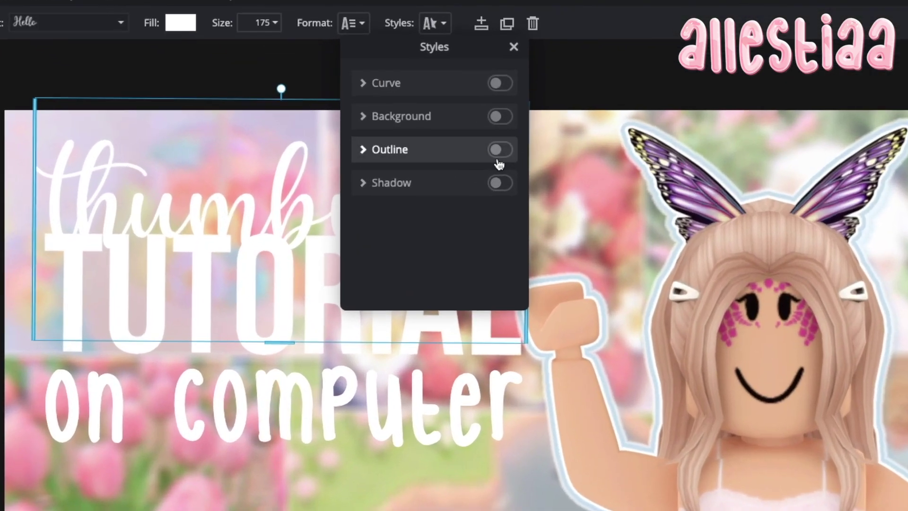
click(497, 158)
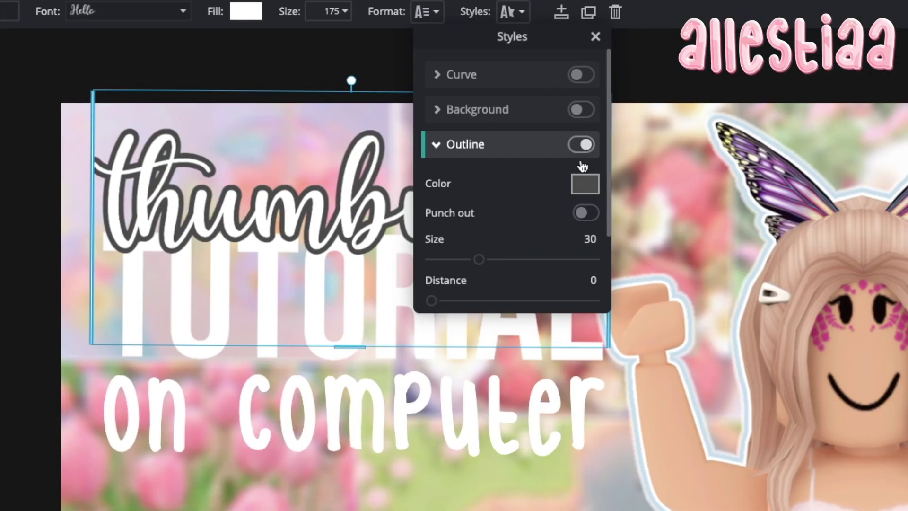
click(585, 184)
drag(293, 274, 434, 416)
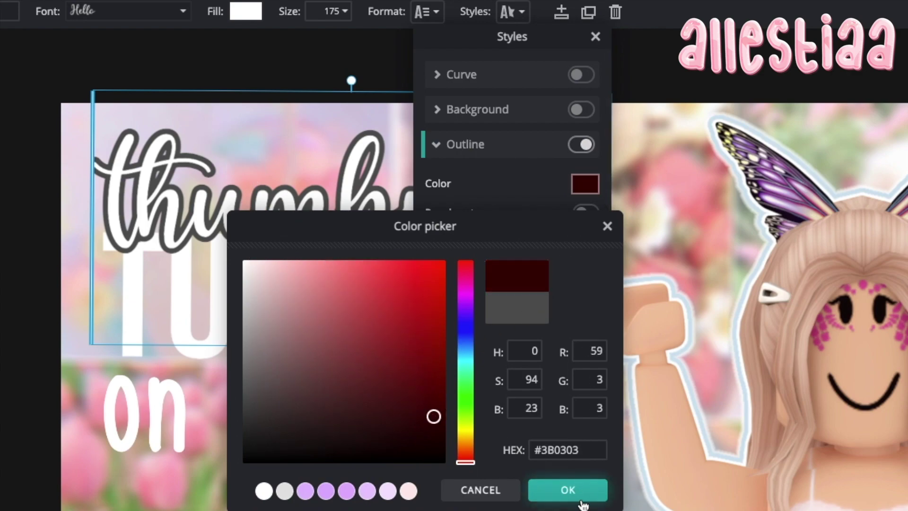
click(580, 499)
click(584, 147)
click(584, 147)
Try white #FFFFFF as the "thumbnail" text's outline colour, and turn the outline style off
click(419, 142)
click(419, 166)
click(228, 349)
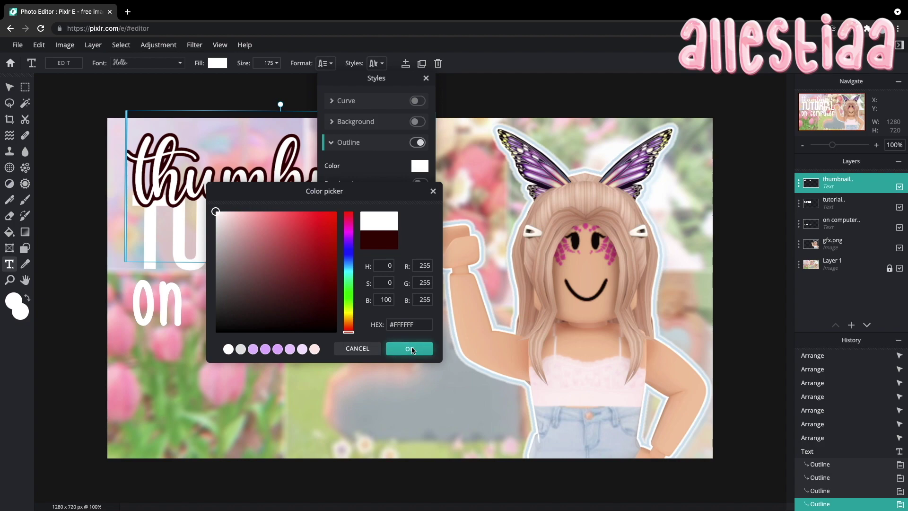
click(409, 349)
click(417, 143)
Rasterize the "thumbnail" text layer and select its letters with the Wand tool
click(93, 45)
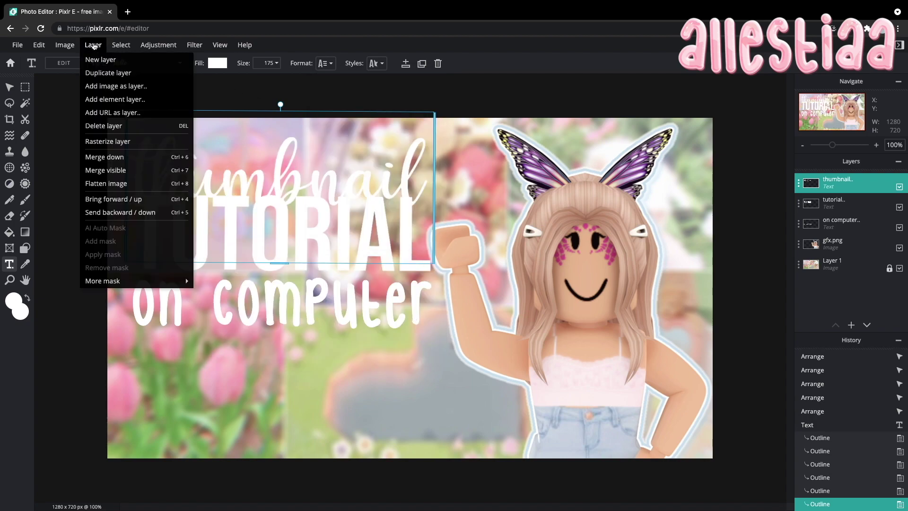
click(106, 142)
click(25, 232)
click(851, 325)
click(25, 103)
click(165, 174)
Set up a gradient running from soft pink #FFB4BF to a paler pink
click(25, 232)
click(185, 63)
click(213, 124)
click(349, 216)
drag(257, 213, 264, 196)
click(410, 349)
click(251, 109)
click(213, 124)
click(247, 212)
click(410, 349)
click(109, 109)
click(213, 124)
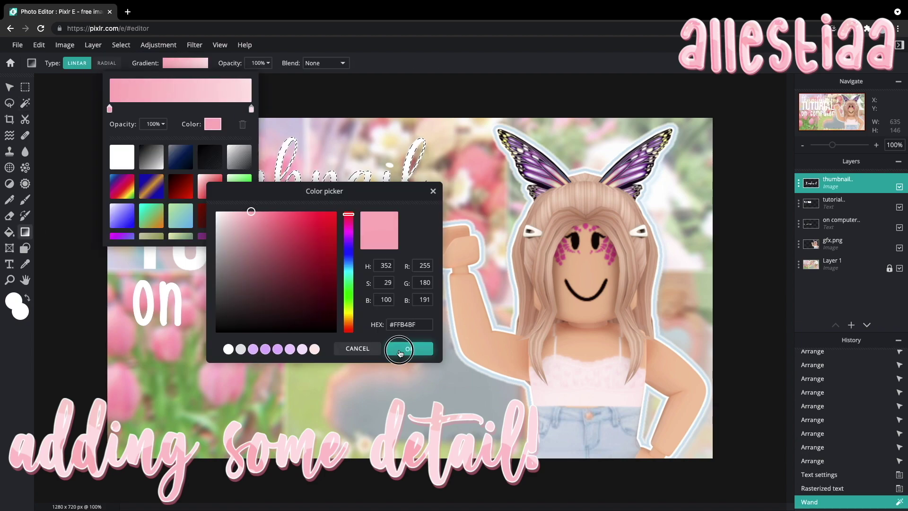
click(405, 350)
Fill the selected "thumbnail" letters with the pink gradient, undoing the first attempt
drag(213, 126, 342, 242)
key(ctrl+z)
click(107, 63)
drag(219, 127, 231, 150)
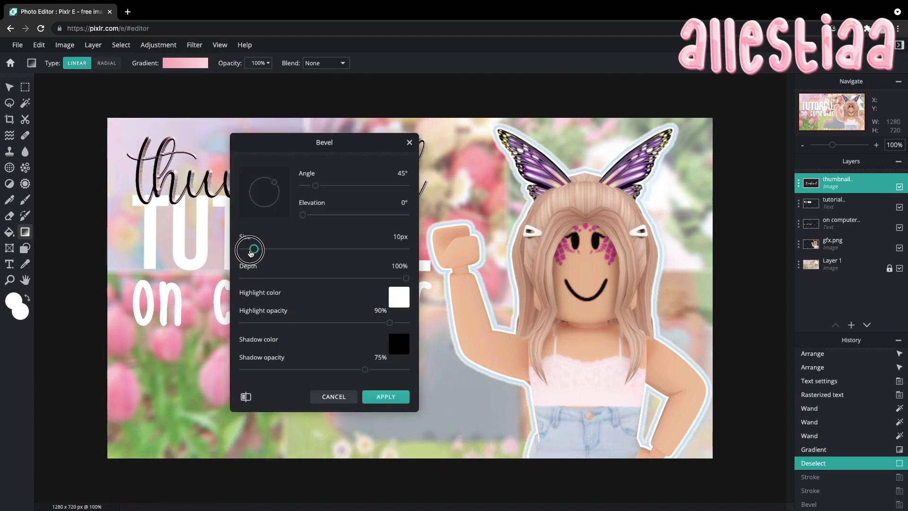
Bevel the "thumbnail" lettering with size 3 px, highlight opacity 70%, shadow opacity 55% and a pink shadow colour sampled from the letters
drag(251, 254, 249, 254)
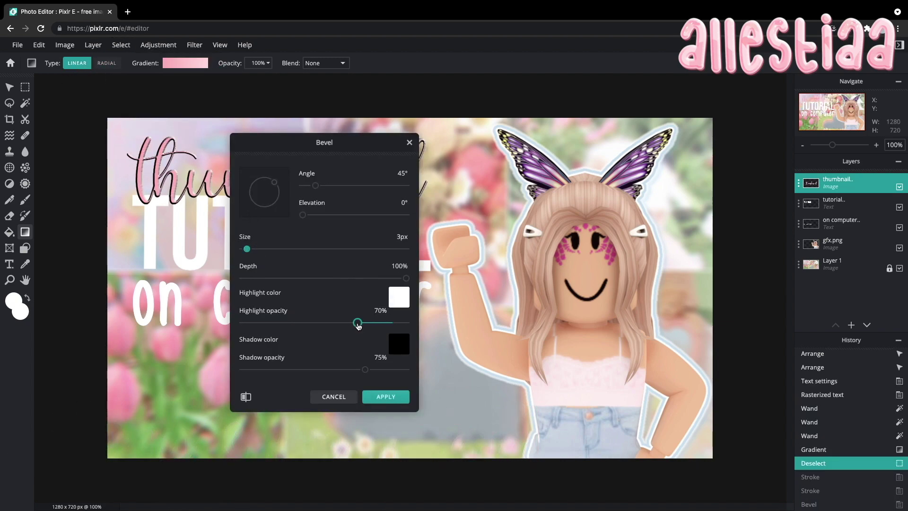
drag(338, 373, 330, 372)
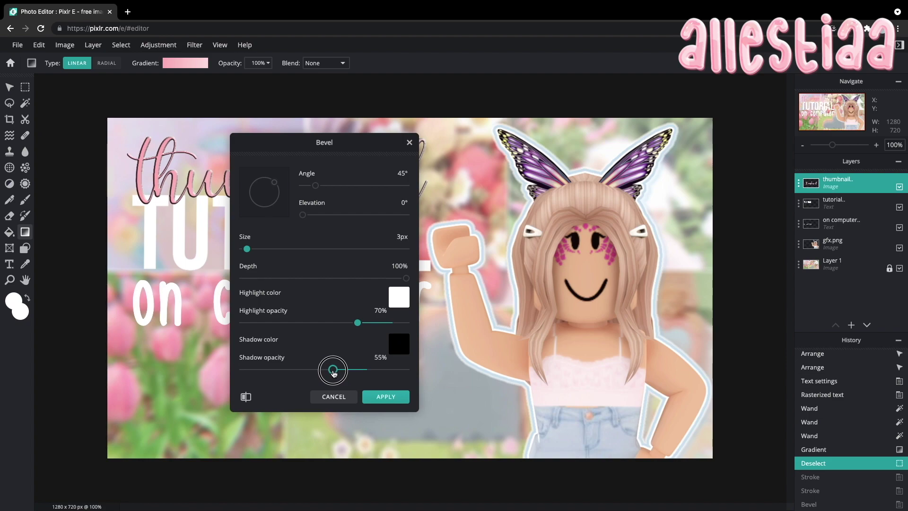
click(401, 346)
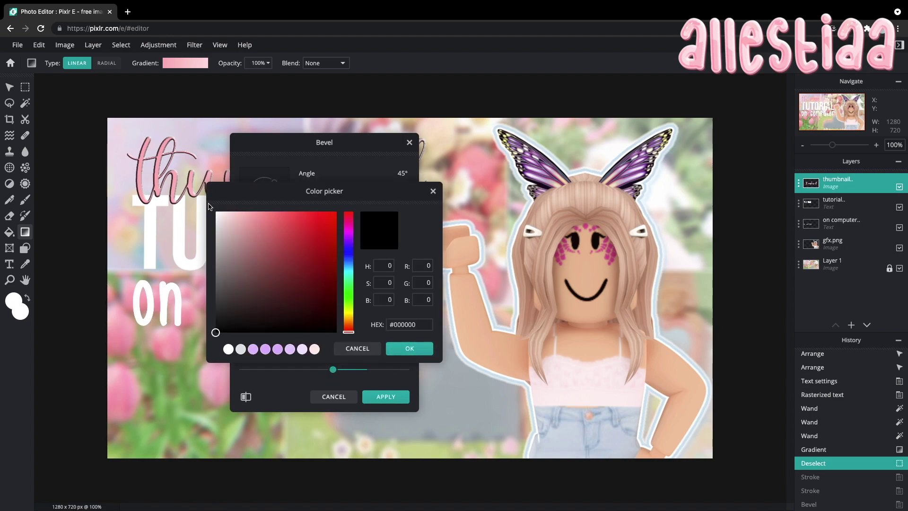
click(141, 157)
key(Return)
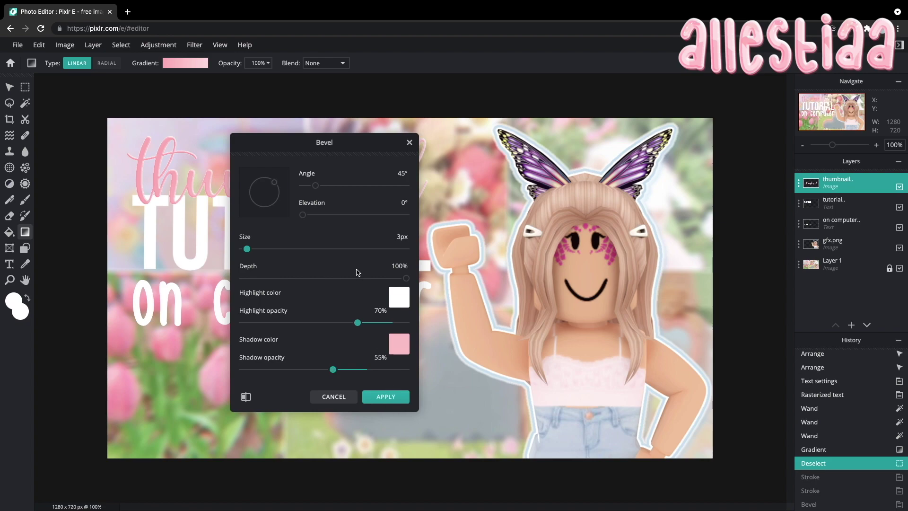
drag(332, 145, 559, 140)
click(625, 392)
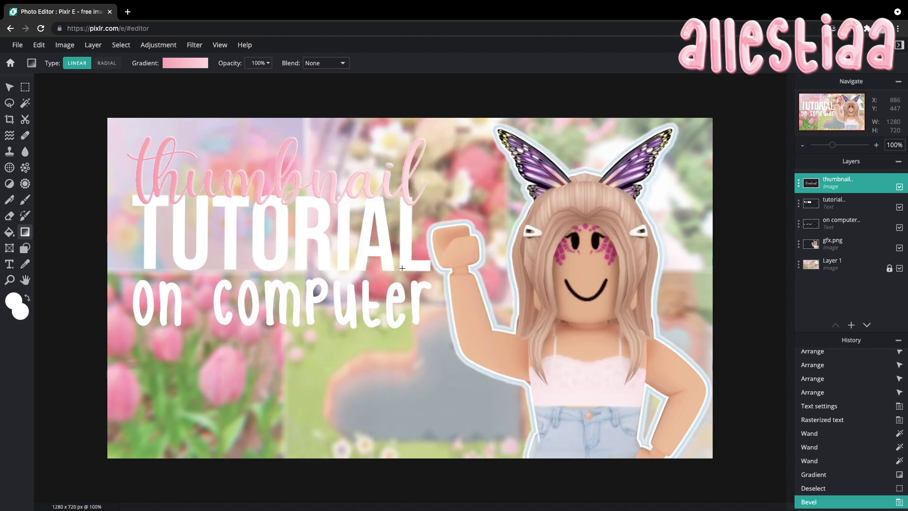
Add a white outline of size 3 around the "thumbnail" lettering
click(195, 45)
click(208, 189)
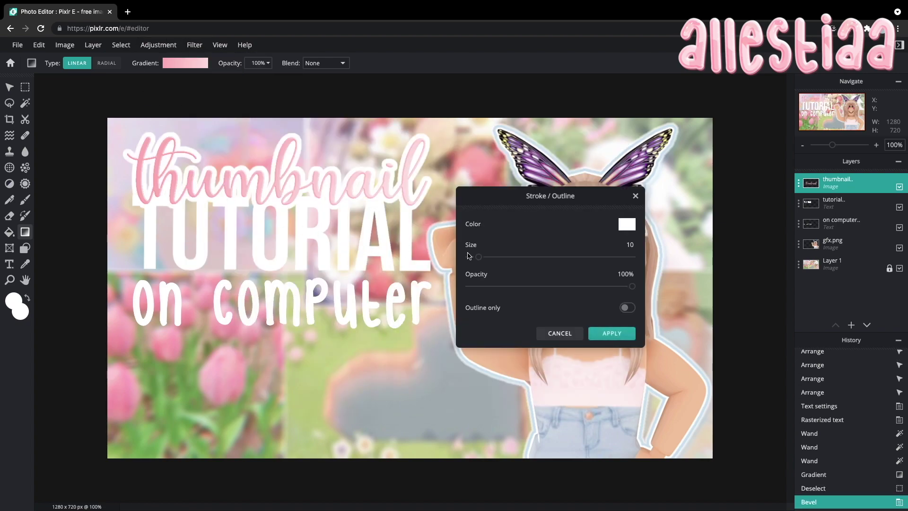
drag(482, 258, 472, 262)
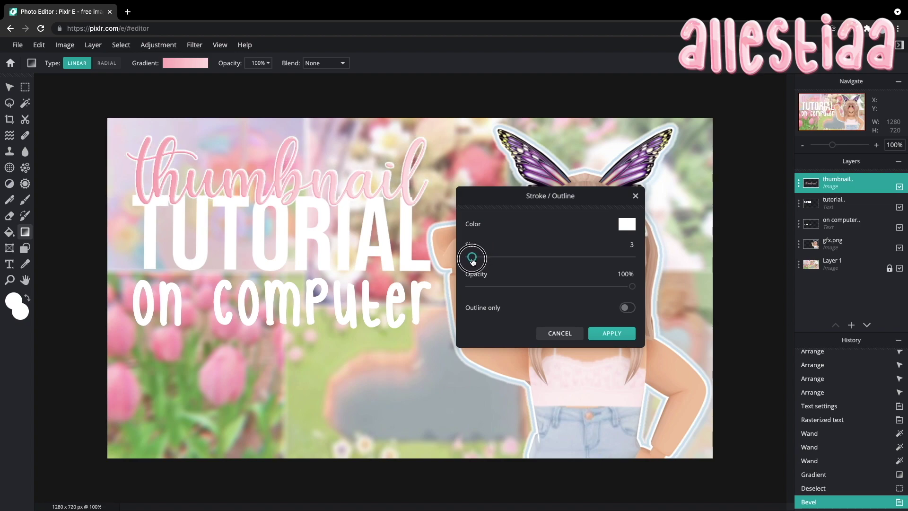
click(611, 333)
Add a second outline of size 4 around the "thumbnail" lettering in a darker pink derived from the letter colour
click(194, 45)
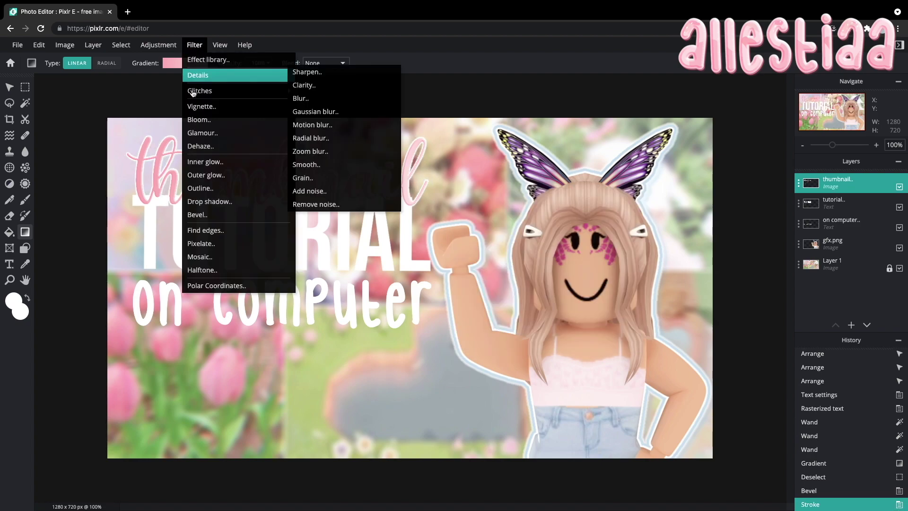
click(208, 184)
click(626, 223)
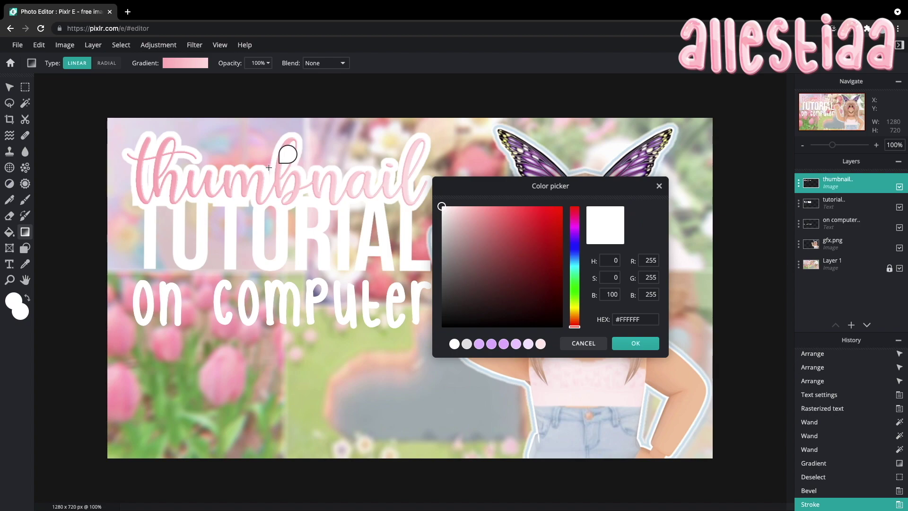
click(150, 140)
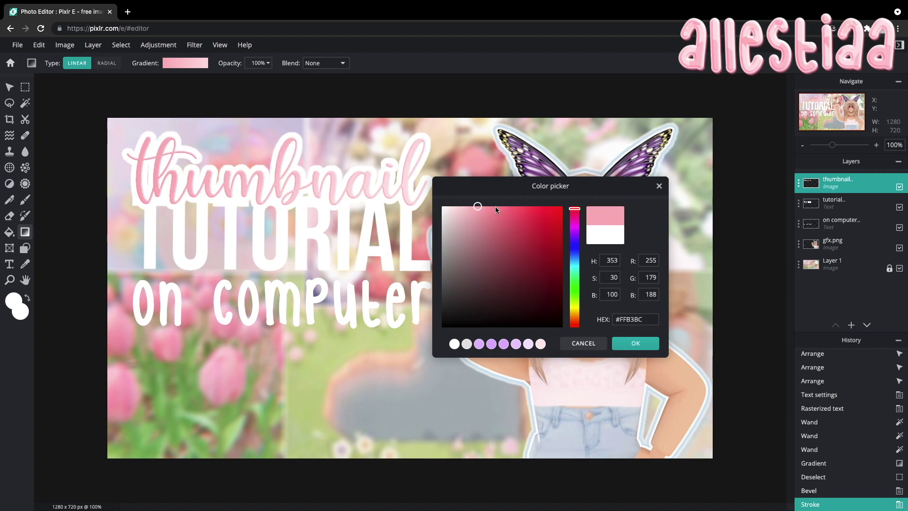
drag(496, 207, 488, 207)
click(636, 343)
drag(474, 258, 473, 260)
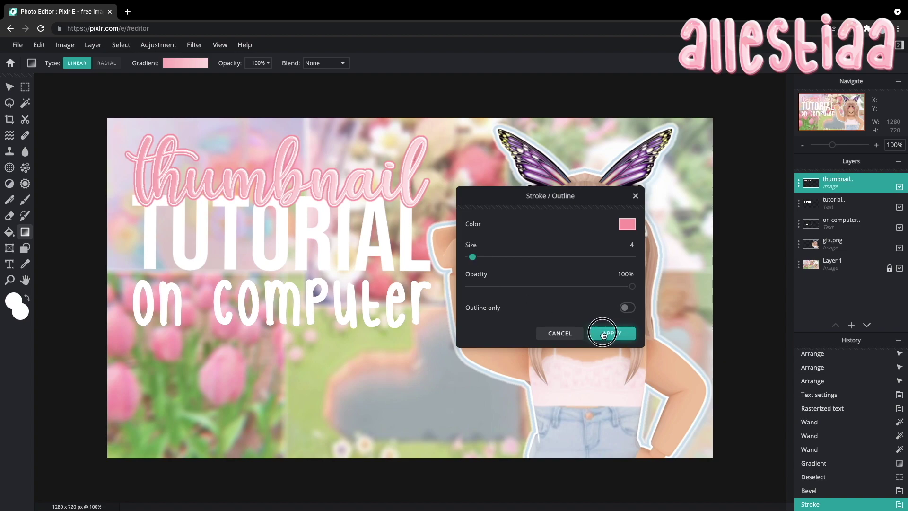
click(603, 335)
Apply a white inner glow to the "thumbnail" lettering with size 3 px, feather 100% and opacity 46%
click(195, 44)
click(241, 163)
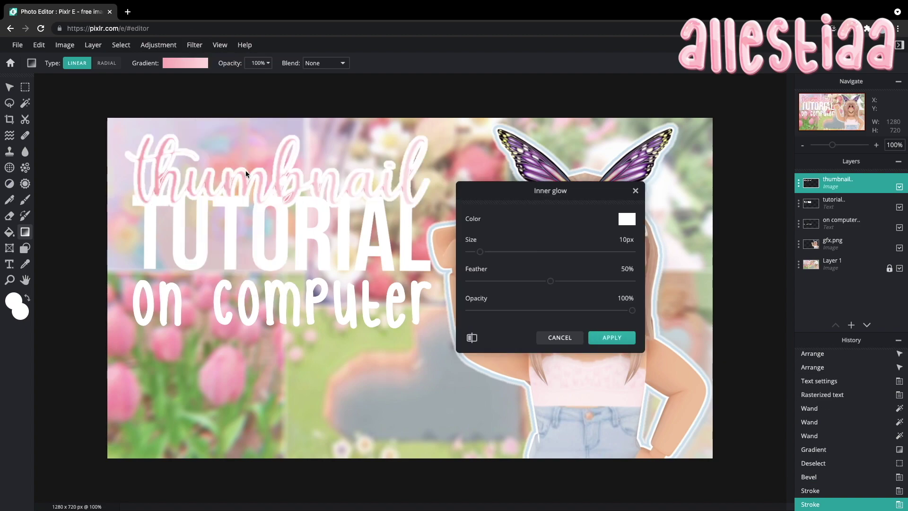
drag(550, 281, 726, 326)
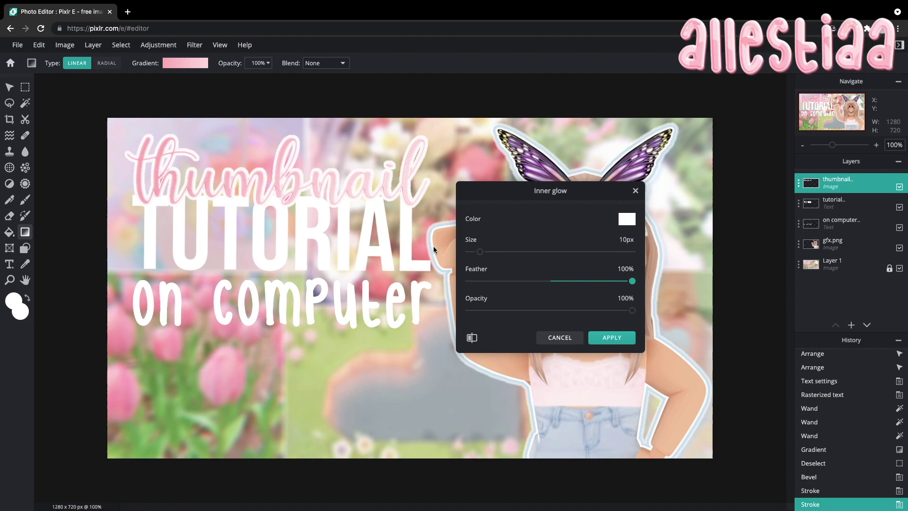
drag(477, 255, 475, 255)
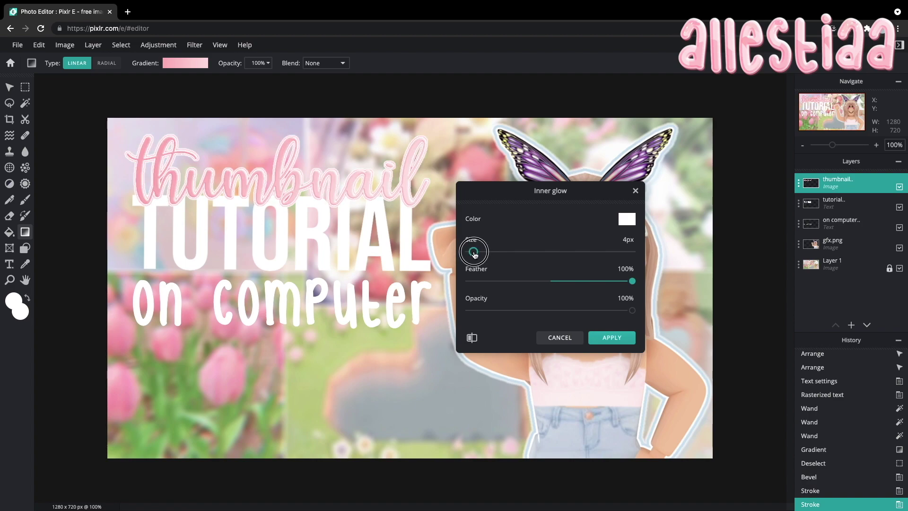
drag(583, 311, 557, 313)
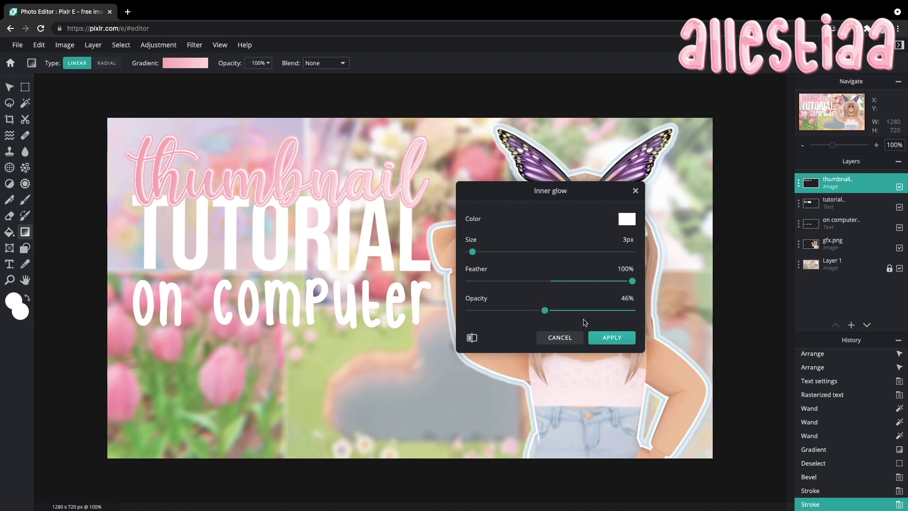
click(617, 337)
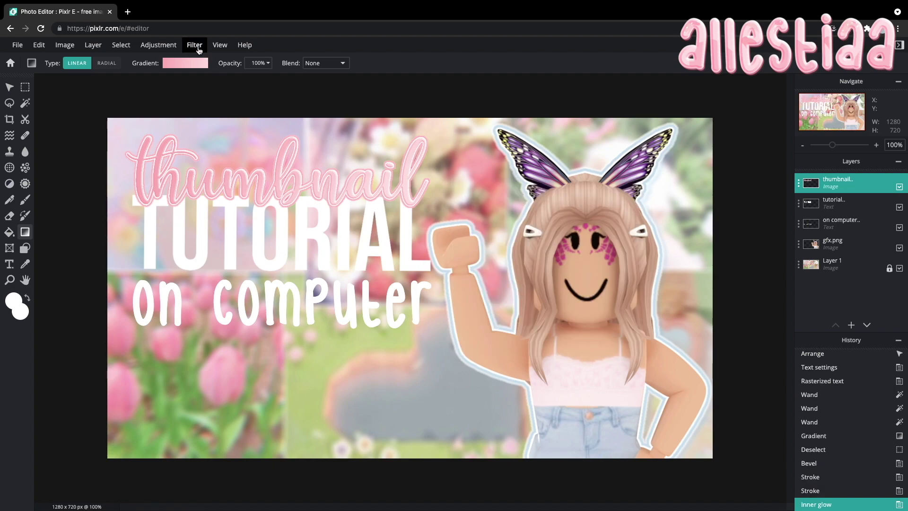
Apply a white outer glow to the "thumbnail" lettering with size 3 px, feather 100% and opacity 45%
click(195, 47)
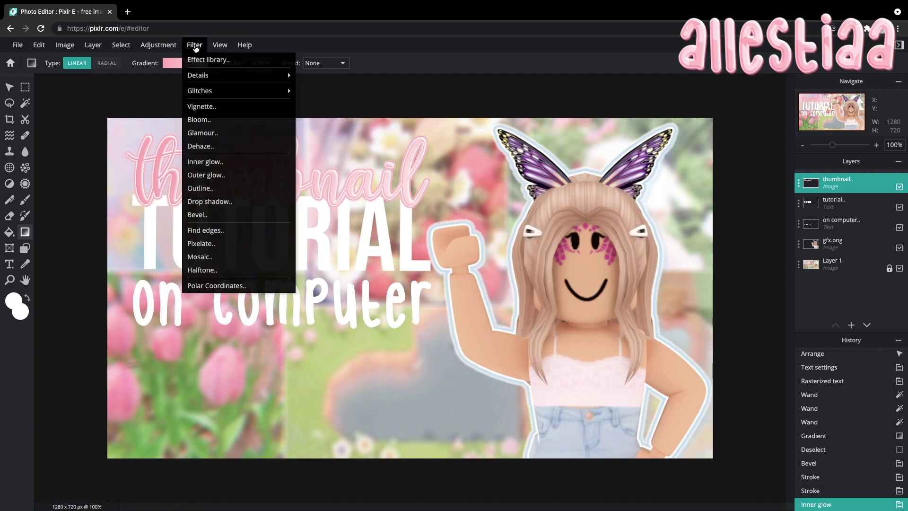
click(206, 175)
drag(481, 261, 473, 260)
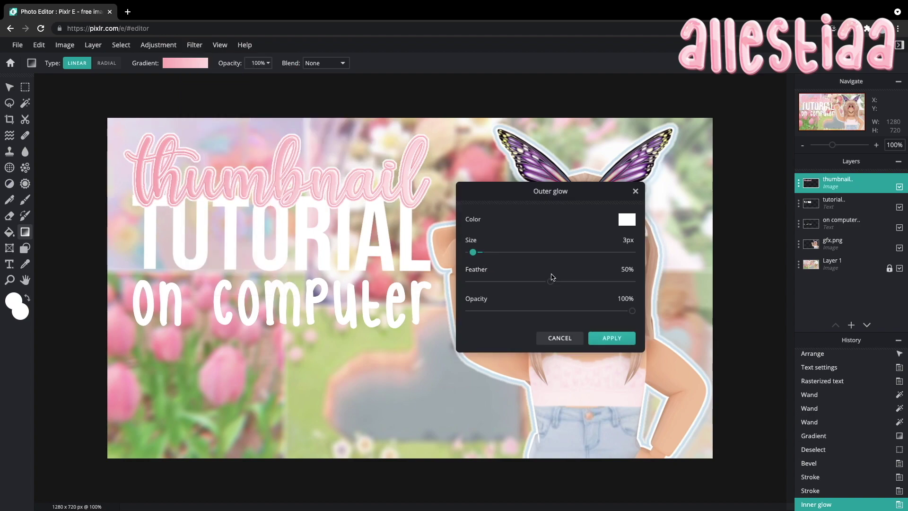
drag(633, 311, 545, 312)
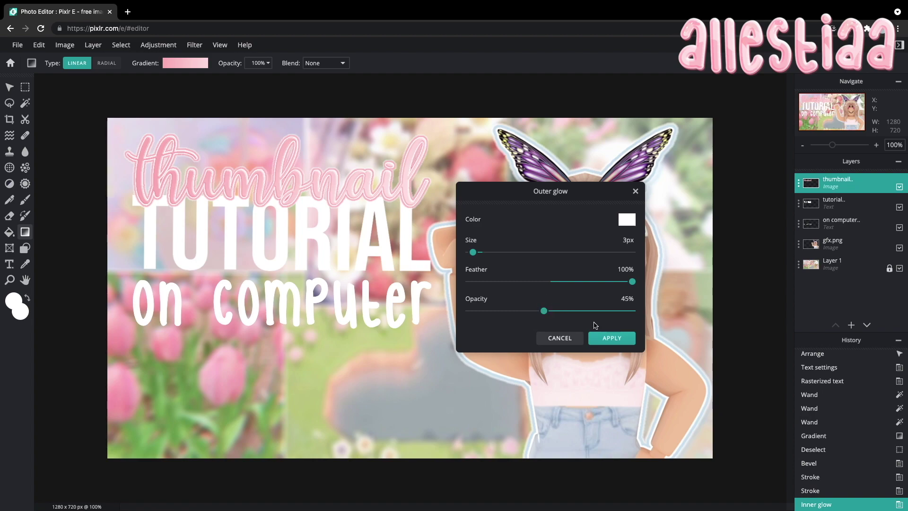
click(610, 338)
Add a deeper pink drop shadow to the "thumbnail" lettering with opacity 38%, blur 0 px and x and y offsets of 3 px
click(196, 45)
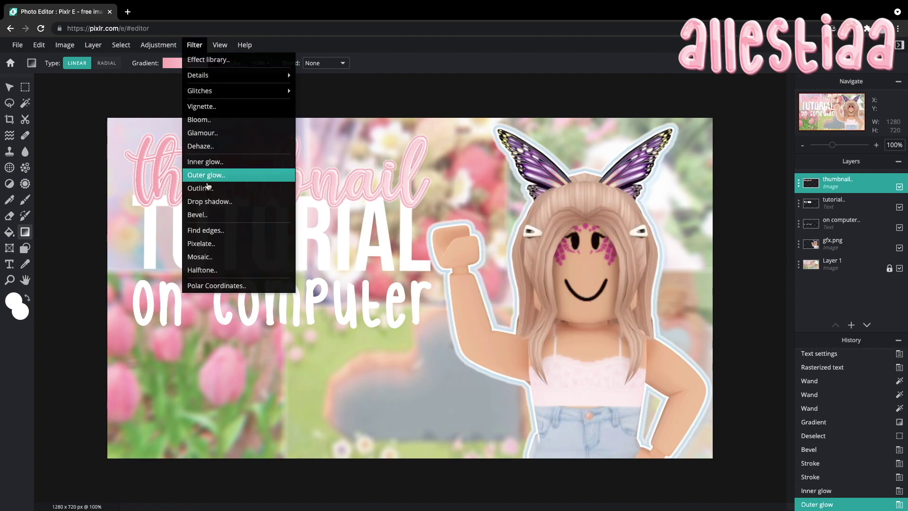
click(213, 199)
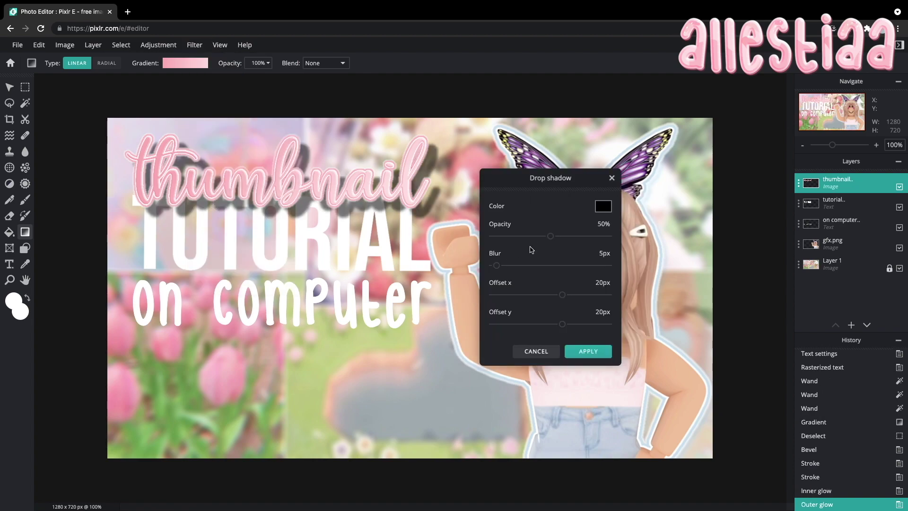
drag(542, 239, 517, 236)
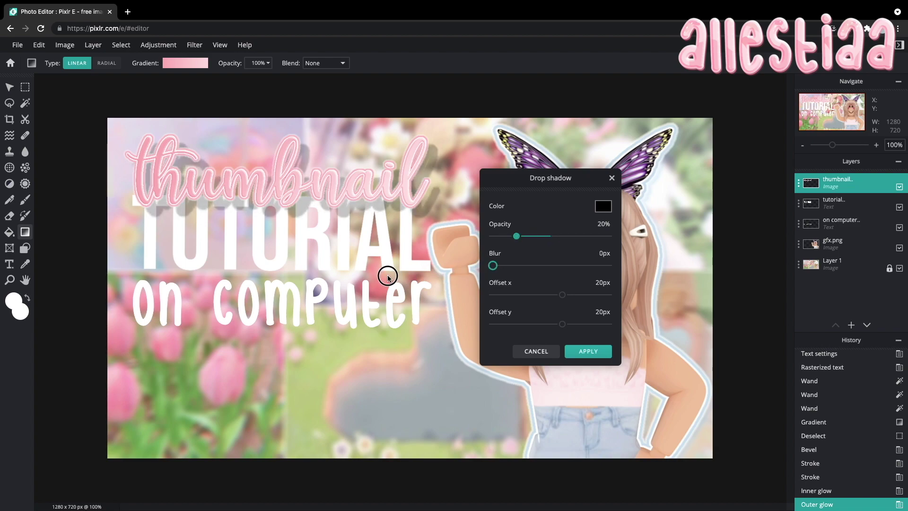
mouse_move(548, 320)
mouse_down()
mouse_move(561, 316)
mouse_move(551, 301)
mouse_move(551, 327)
mouse_up()
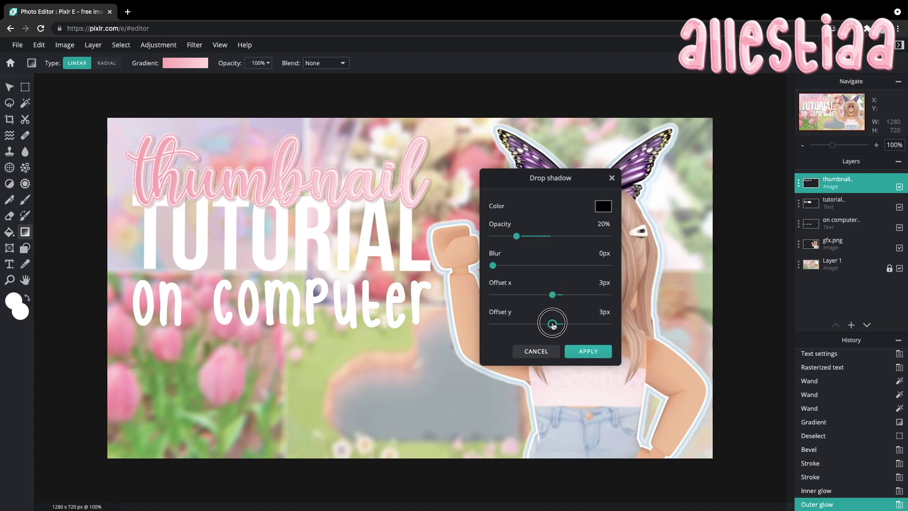
click(603, 208)
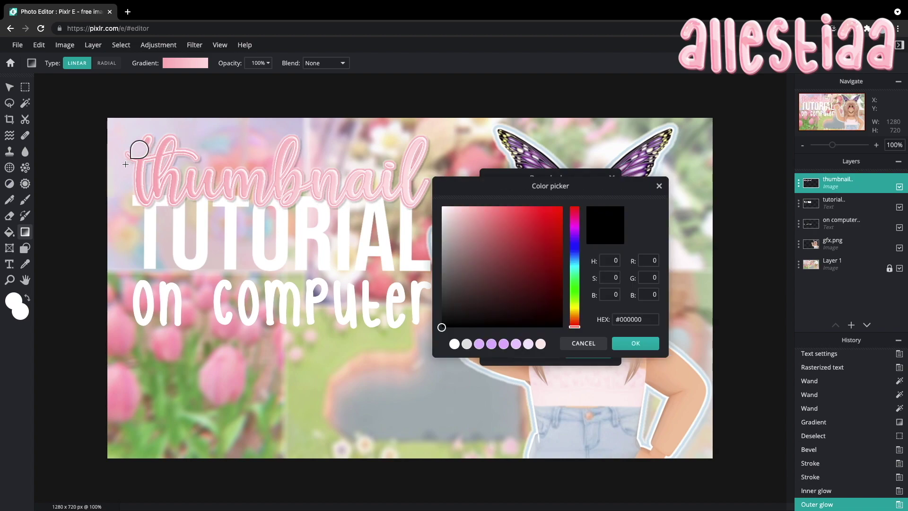
click(148, 142)
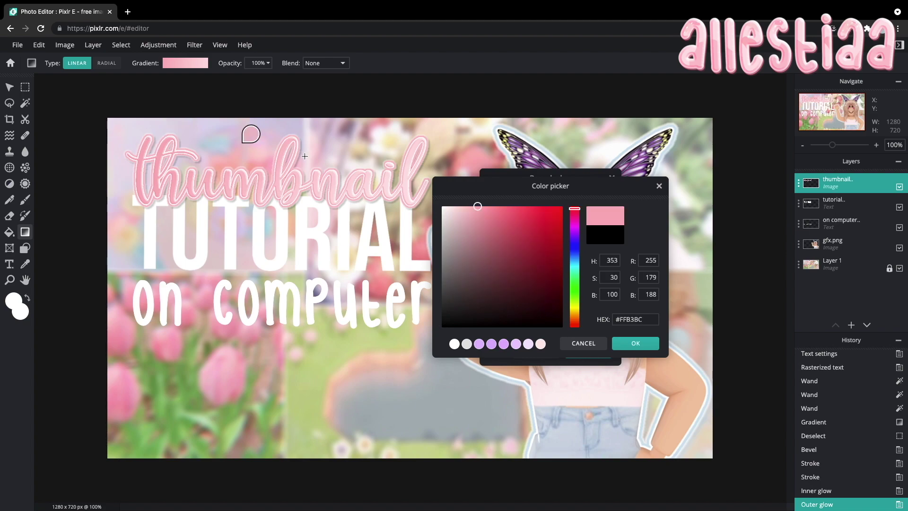
click(494, 206)
click(632, 346)
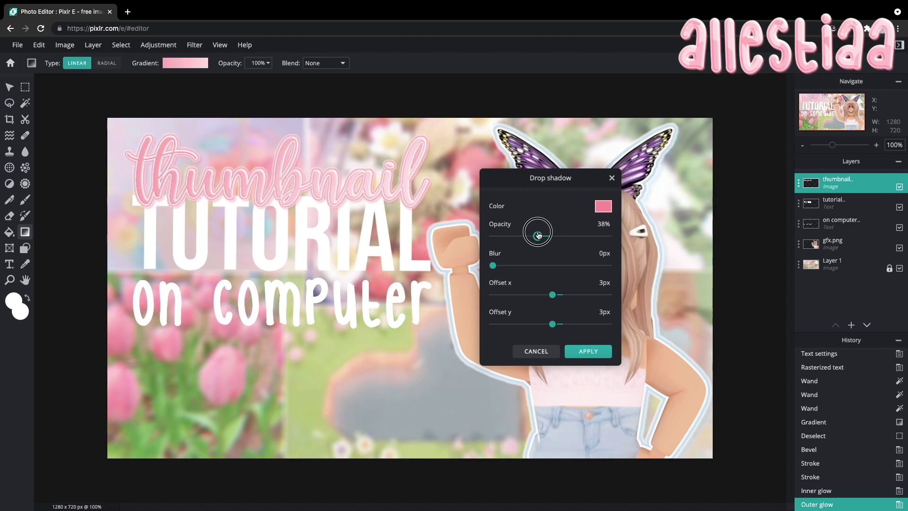
click(588, 352)
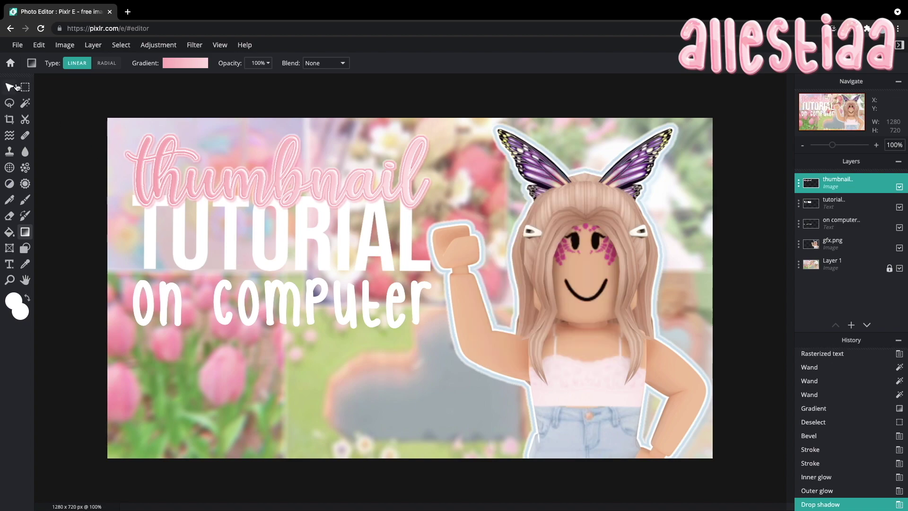
Open the Fill settings for the rasterized "tutorial" layer, look through the patterns and choose a gradient fill
click(851, 208)
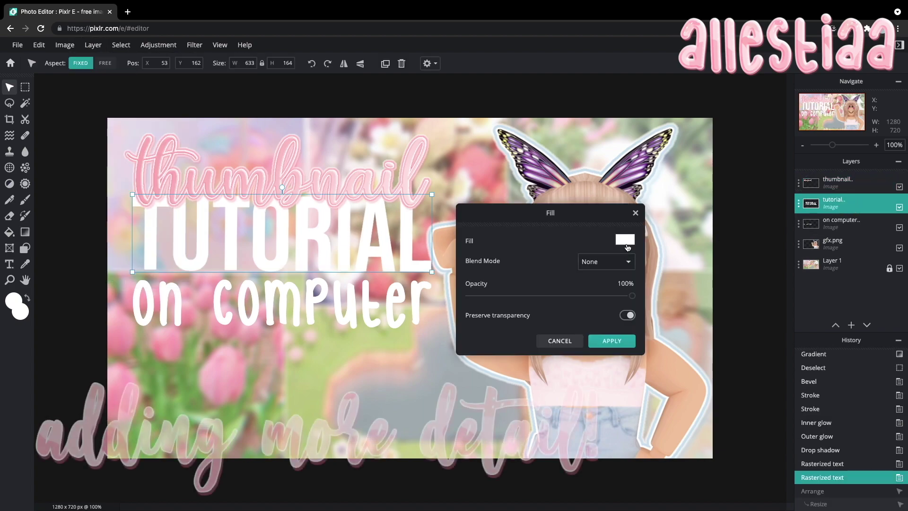
click(624, 239)
click(624, 274)
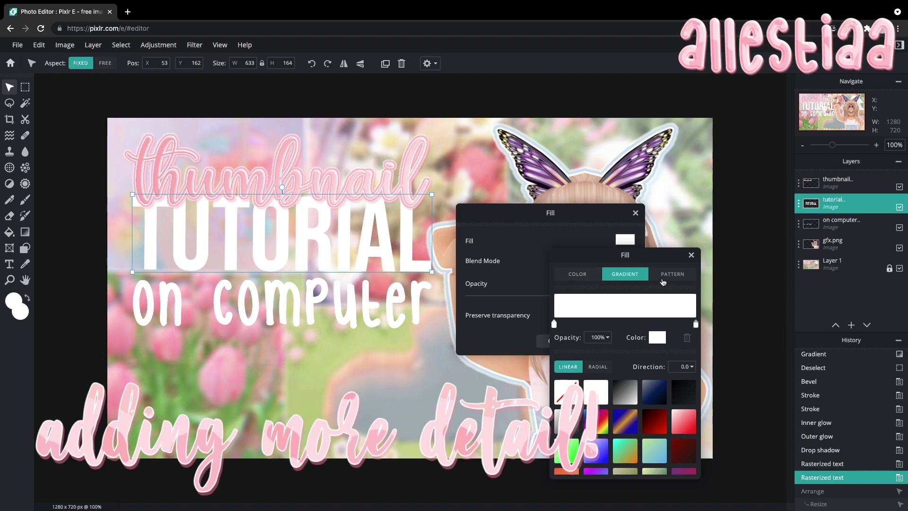
click(672, 274)
drag(662, 256, 564, 191)
scroll(564, 383, down, 3)
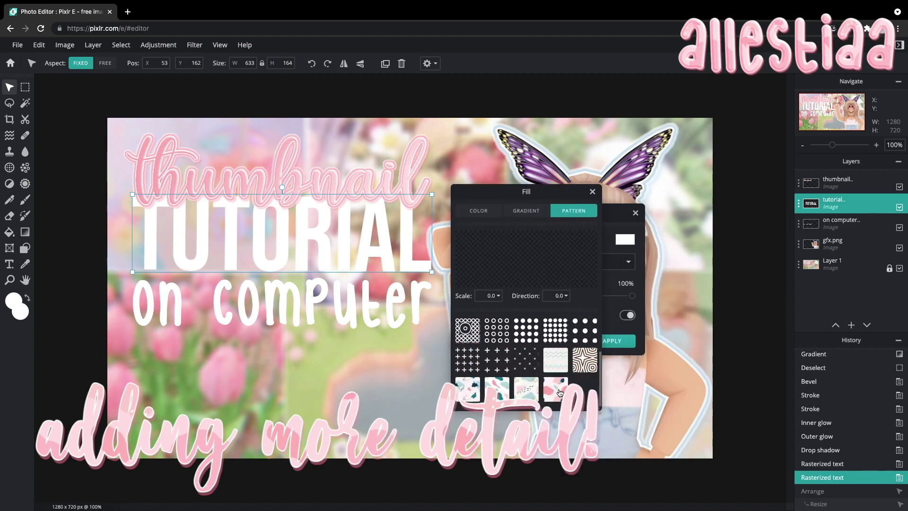
click(530, 210)
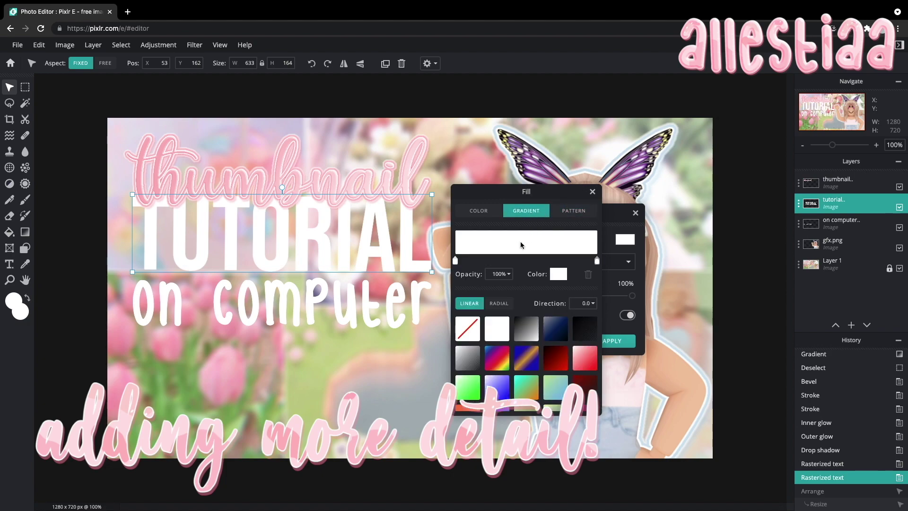
Fill the "TUTORIAL" lettering with a gradient between soft yellow and a very pale yellow
click(556, 278)
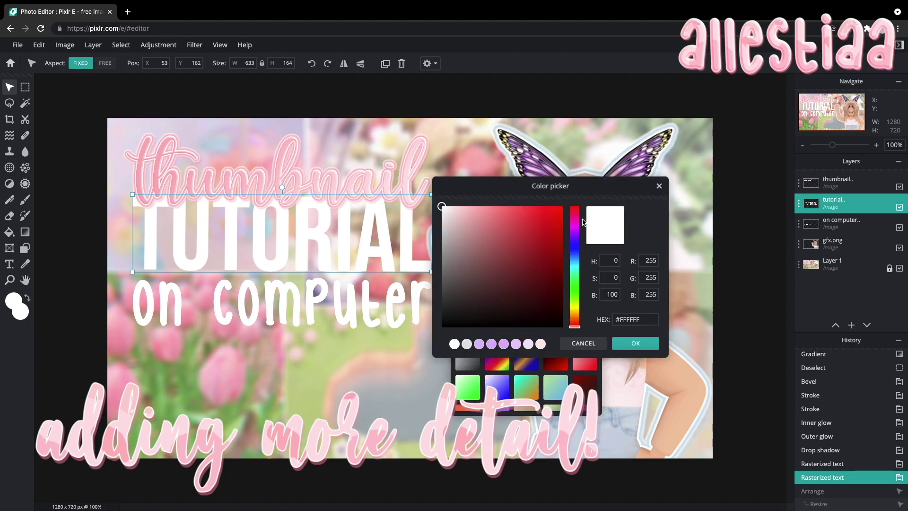
drag(579, 218, 580, 310)
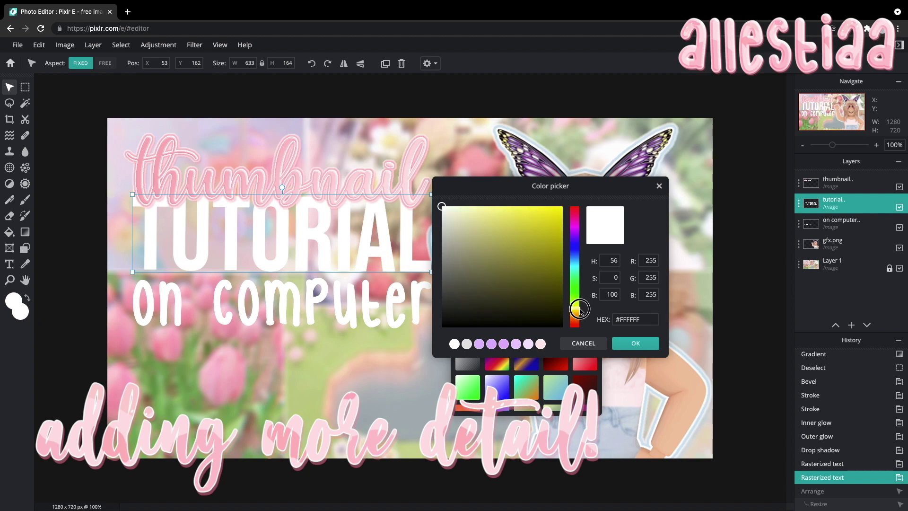
click(450, 209)
click(636, 343)
click(560, 276)
click(486, 208)
click(636, 343)
click(560, 276)
click(636, 344)
click(560, 277)
click(636, 343)
click(610, 339)
click(194, 44)
click(219, 184)
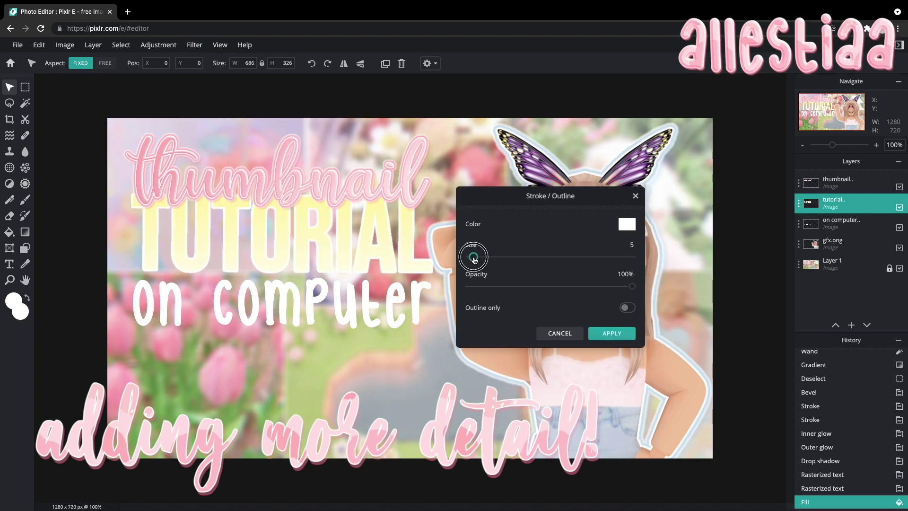
click(627, 224)
click(574, 309)
click(480, 210)
click(635, 343)
drag(483, 257, 469, 258)
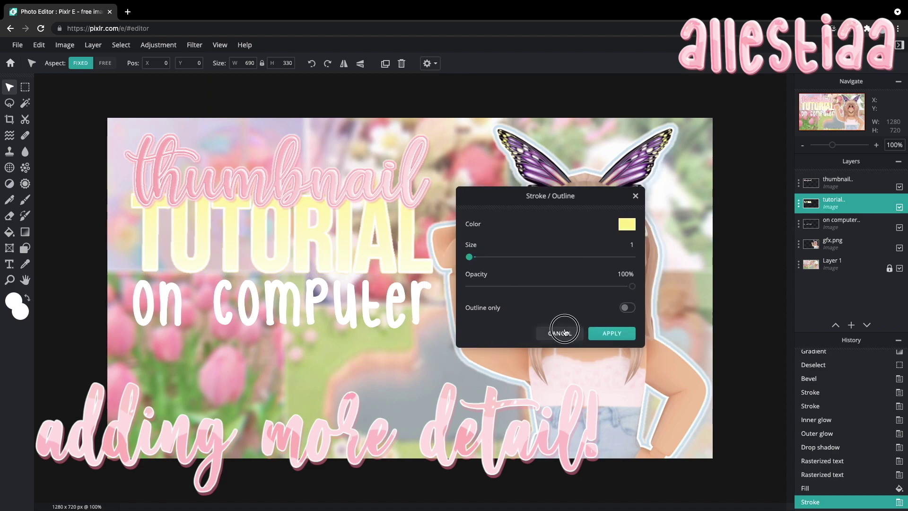
click(567, 333)
key(super+z)
Bevel the "TUTORIAL" lettering with reduced highlight and shadow opacity and a yellow shadow colour
click(194, 45)
click(213, 214)
drag(616, 317, 584, 317)
drag(592, 364, 560, 365)
click(625, 339)
click(497, 210)
click(634, 343)
click(616, 394)
Add a white outline around the "TUTORIAL" lettering
click(194, 45)
click(213, 271)
click(612, 333)
Add a second, thin outline in soft yellow around the white-outlined "TUTORIAL" lettering
click(195, 45)
click(213, 272)
click(626, 224)
click(496, 206)
click(635, 343)
drag(482, 258, 473, 252)
click(612, 333)
click(194, 45)
click(207, 176)
click(612, 338)
key(super+z)
Add a yellow drop shadow to the "TUTORIAL" lettering with lowered opacity, minimal blur and small offsets
click(195, 45)
click(208, 285)
drag(550, 236, 513, 236)
drag(496, 265, 490, 265)
drag(562, 324, 554, 296)
click(602, 206)
click(471, 206)
click(635, 343)
click(600, 208)
click(501, 207)
click(635, 344)
click(588, 352)
Nudge the "on computer" lettering and set the start colour of its gradient fill to lilac #FEB4FF
drag(311, 291, 310, 293)
click(38, 45)
click(47, 186)
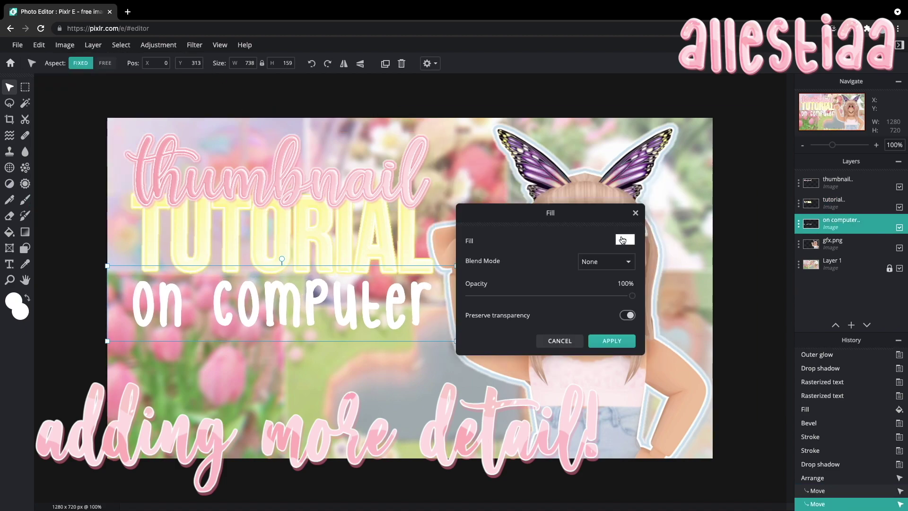
click(623, 240)
click(563, 337)
drag(454, 206, 478, 224)
mouse_move(575, 231)
mouse_down()
mouse_move(575, 265)
mouse_move(574, 227)
mouse_up()
click(478, 204)
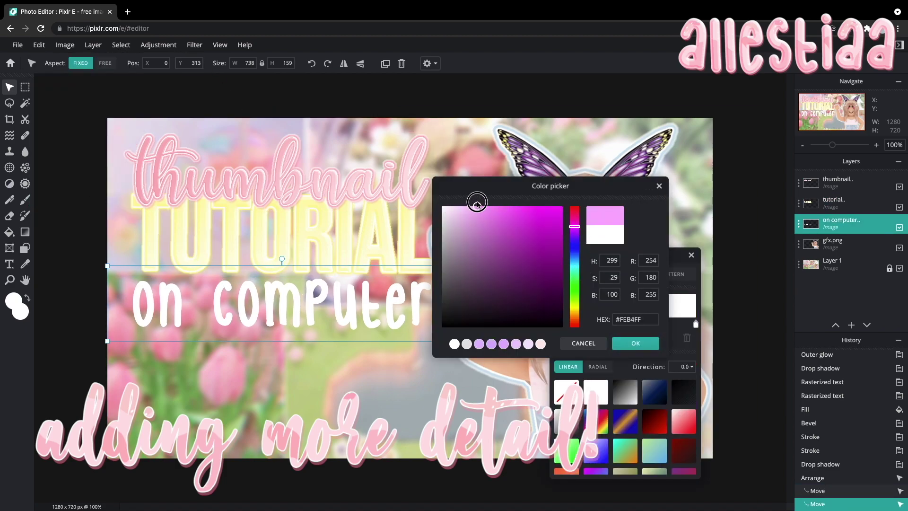
click(636, 343)
Set the gradient's end colour to a paler lilac and apply the fill to the "on computer" lettering
click(696, 324)
click(562, 338)
click(274, 281)
click(273, 281)
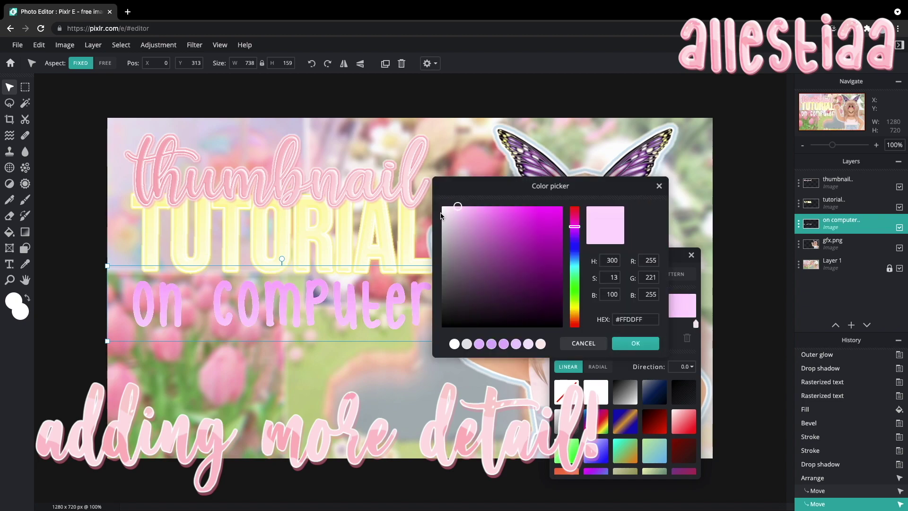
click(635, 343)
click(691, 255)
click(618, 341)
Bevel the "on computer" lettering with size 3 px, highlight opacity 70%, shadow opacity 52% and a lilac shadow colour sampled from the letters
click(195, 45)
drag(483, 245, 474, 245)
drag(618, 317, 584, 317)
drag(593, 365, 555, 364)
click(623, 339)
click(312, 283)
click(636, 343)
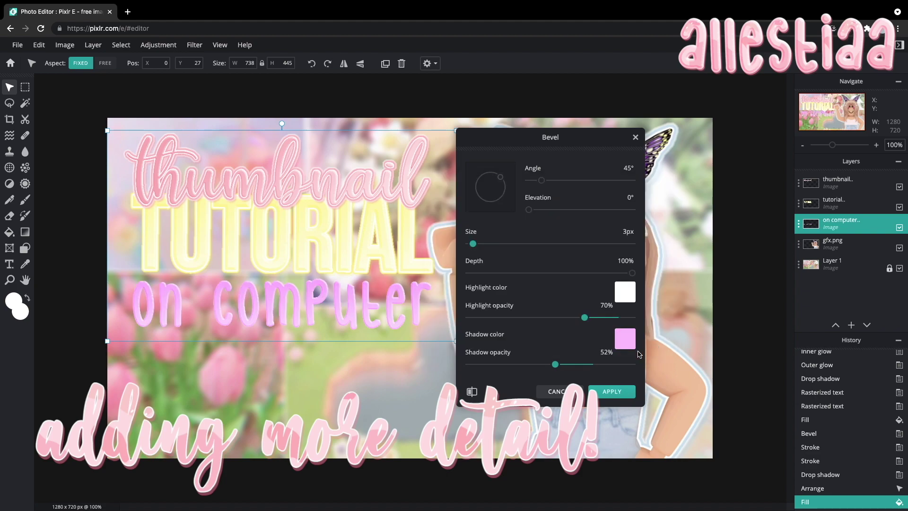
click(612, 391)
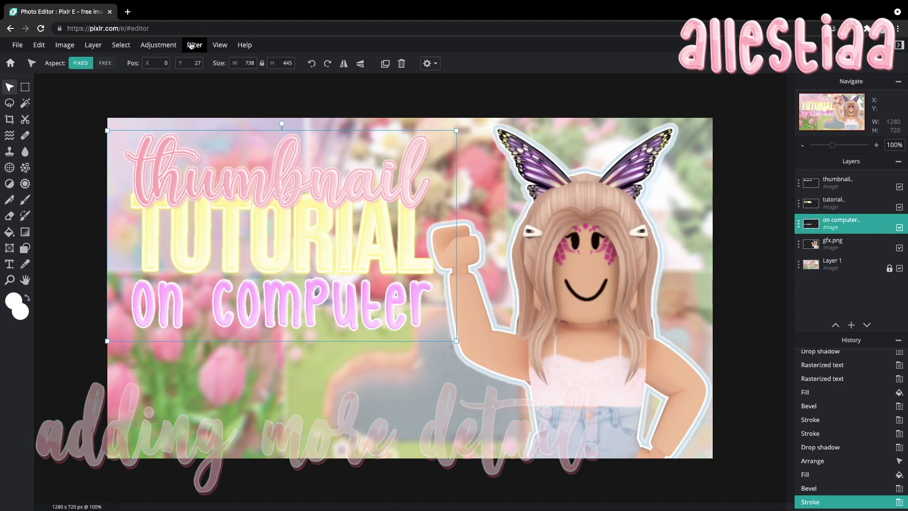
Add the rays.png image as a new layer directly above the blurred collage background
click(367, 105)
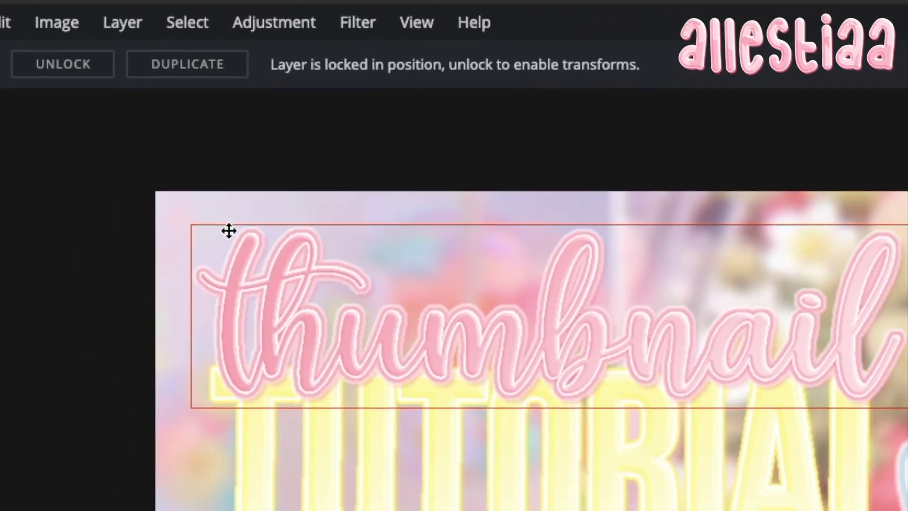
click(122, 22)
click(357, 309)
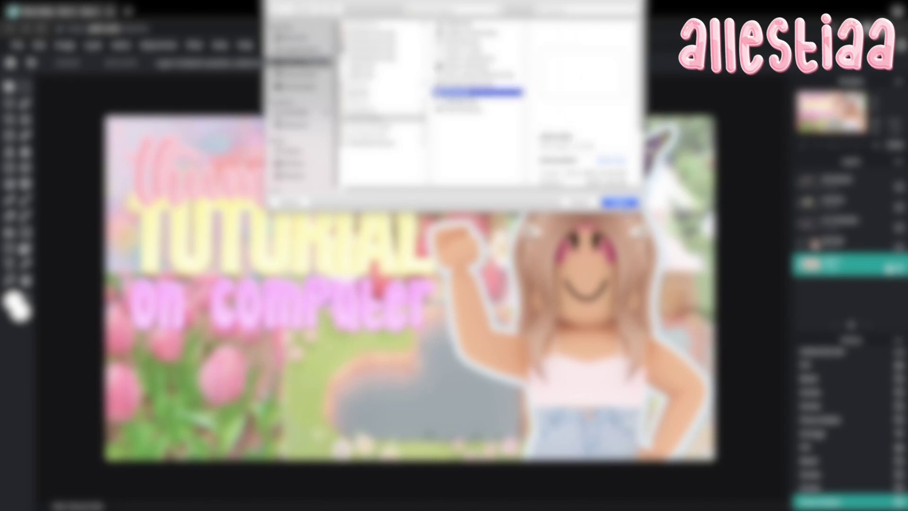
click(620, 202)
Enlarge the rays image to 2544 x 1431 and position it at about X -302, Y -411, extending beyond the canvas
scroll(603, 360, down, 5)
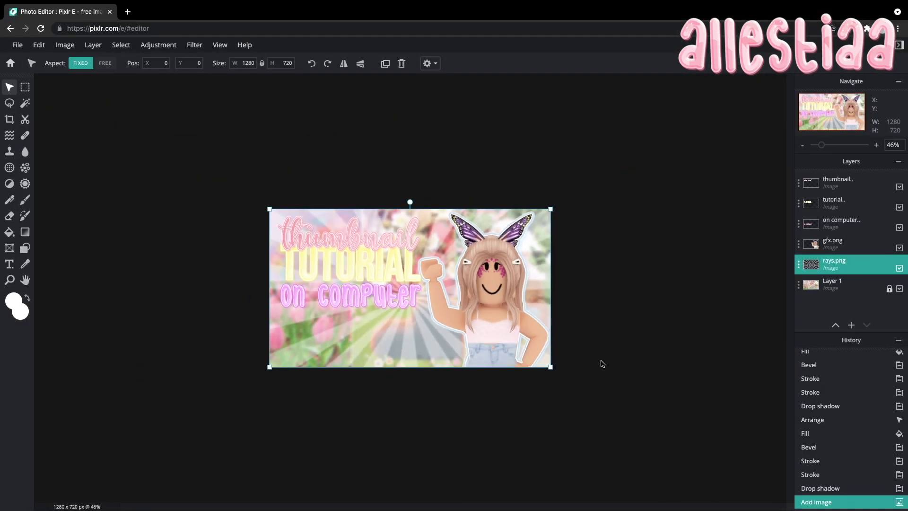
drag(550, 367, 771, 446)
drag(716, 488, 685, 411)
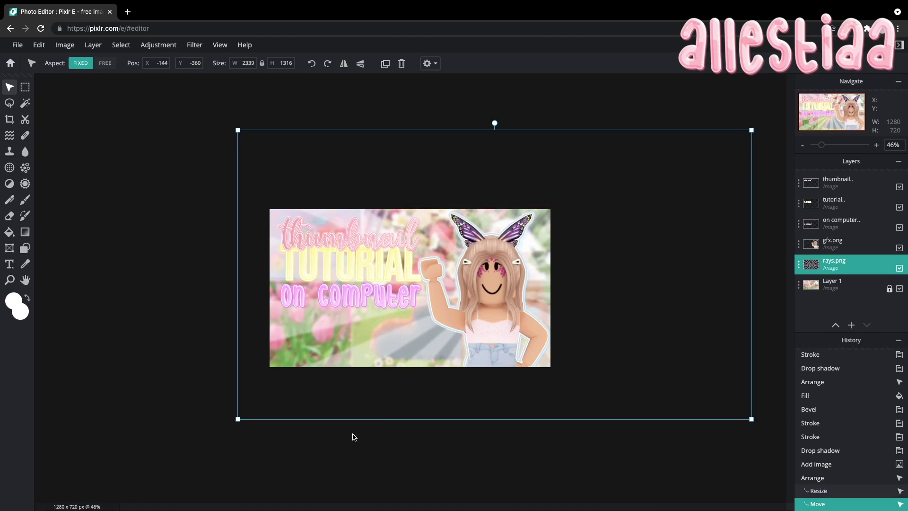
drag(235, 420, 312, 403)
scroll(315, 419, up, 3)
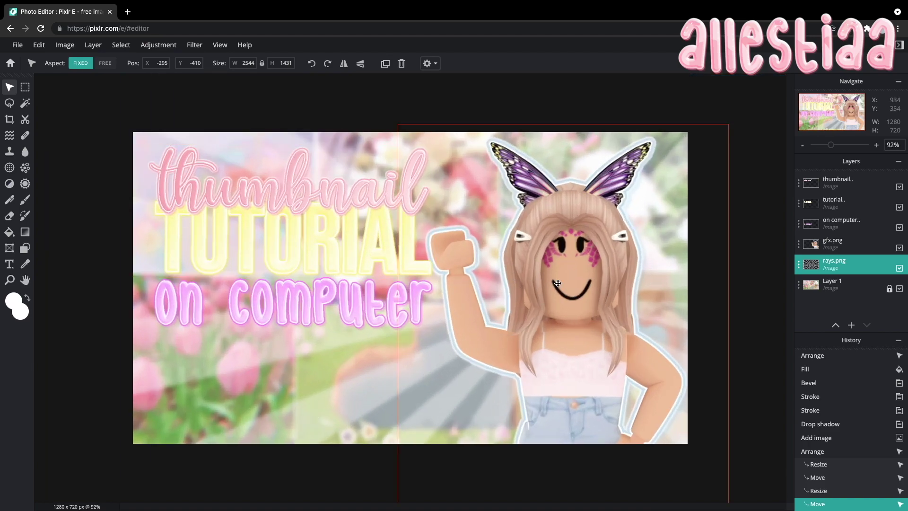
drag(717, 101, 720, 102)
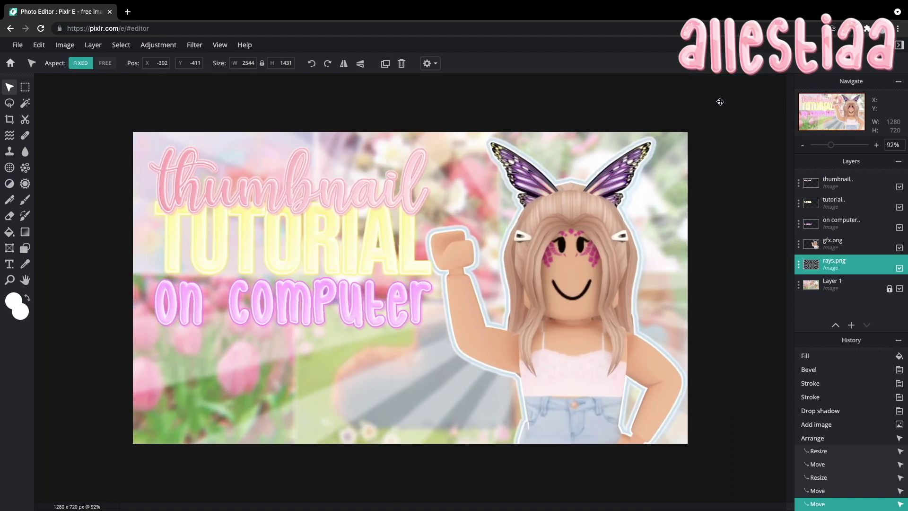
Lower the rays layer's transparency value to about 38
click(801, 268)
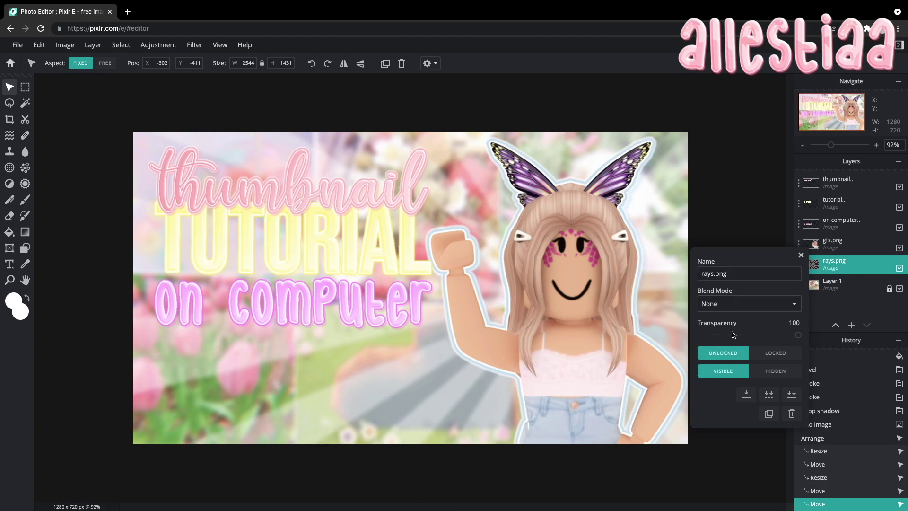
drag(733, 334, 732, 335)
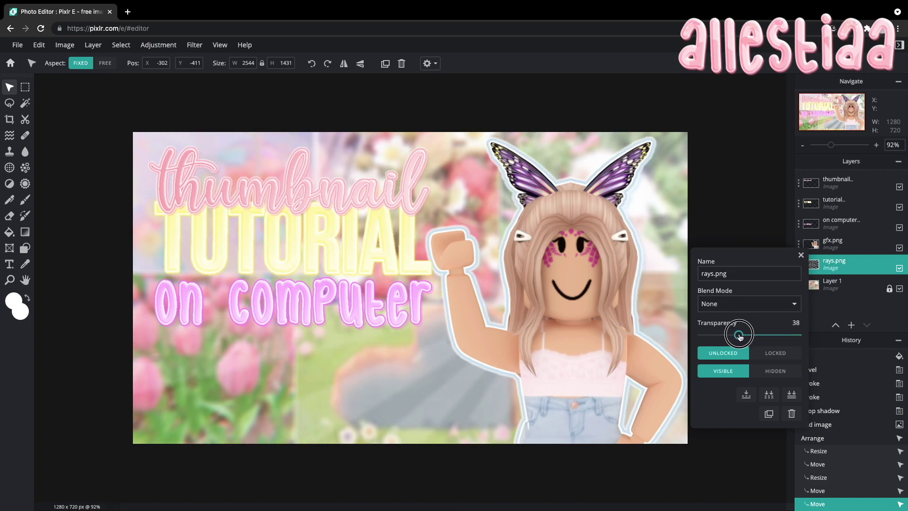
drag(741, 337, 741, 336)
click(773, 286)
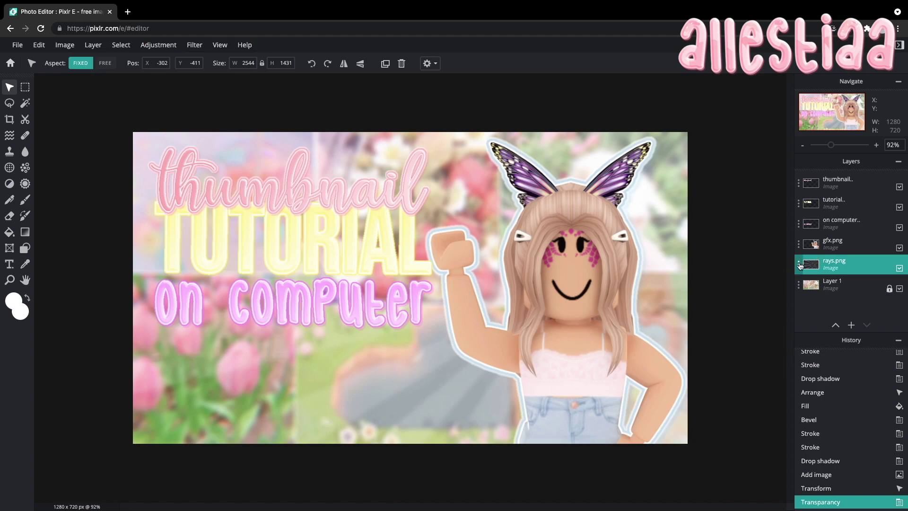
Reposition the enlarged rays image over the collage at about X -853, Y -499
scroll(648, 326, down, 5)
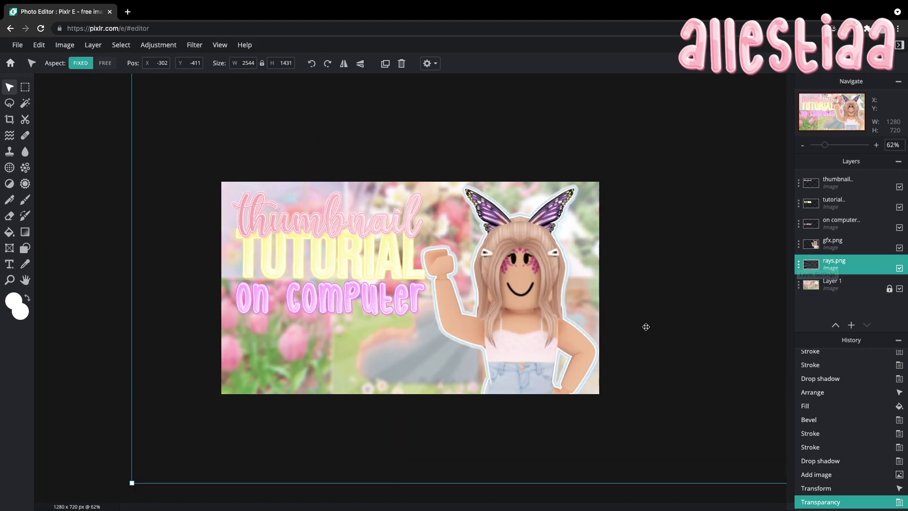
drag(655, 329, 549, 312)
scroll(679, 338, up, 3)
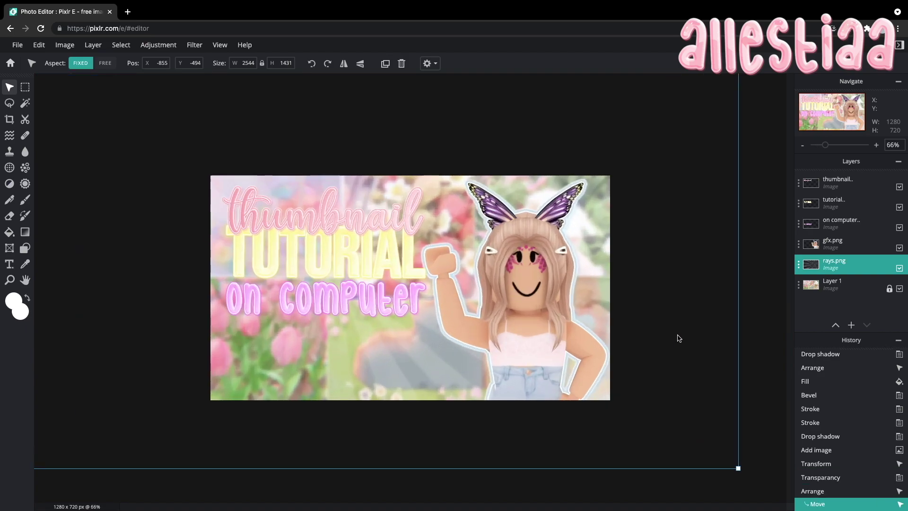
drag(707, 405, 710, 403)
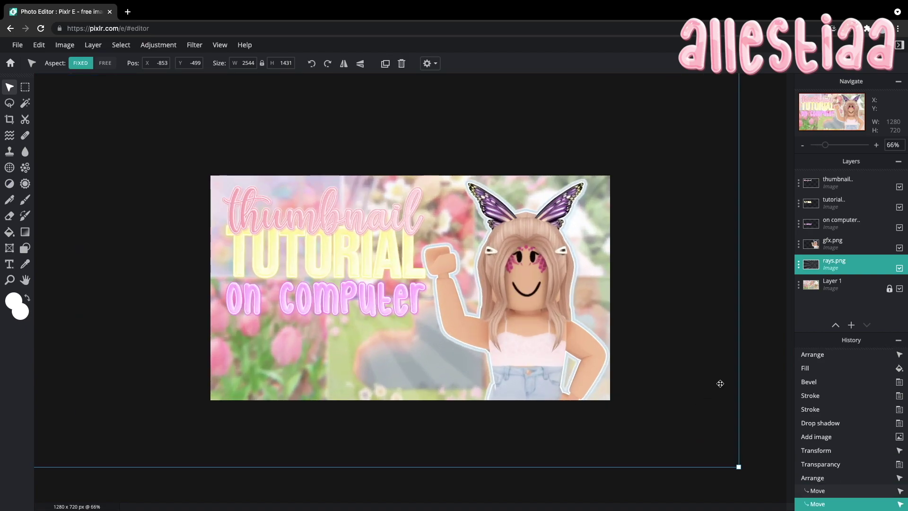
Set the rays layer's transparency value to 50
click(798, 265)
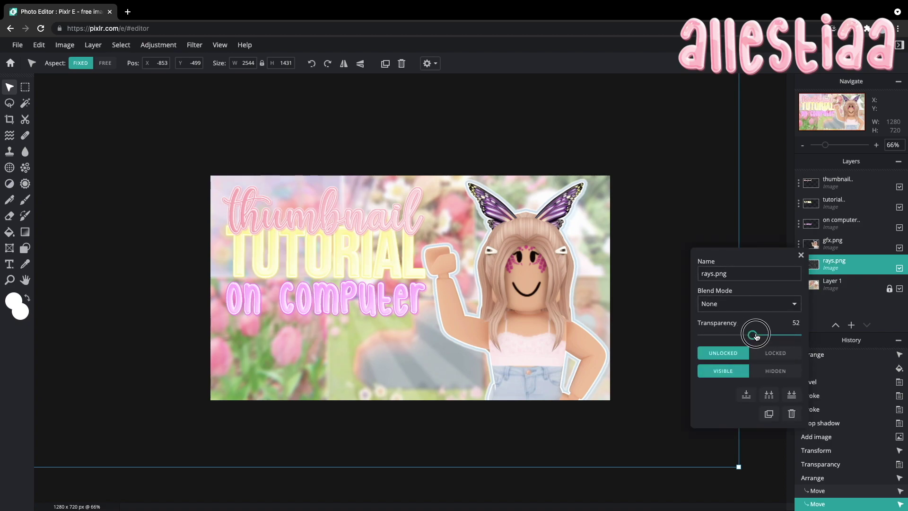
drag(782, 337, 756, 339)
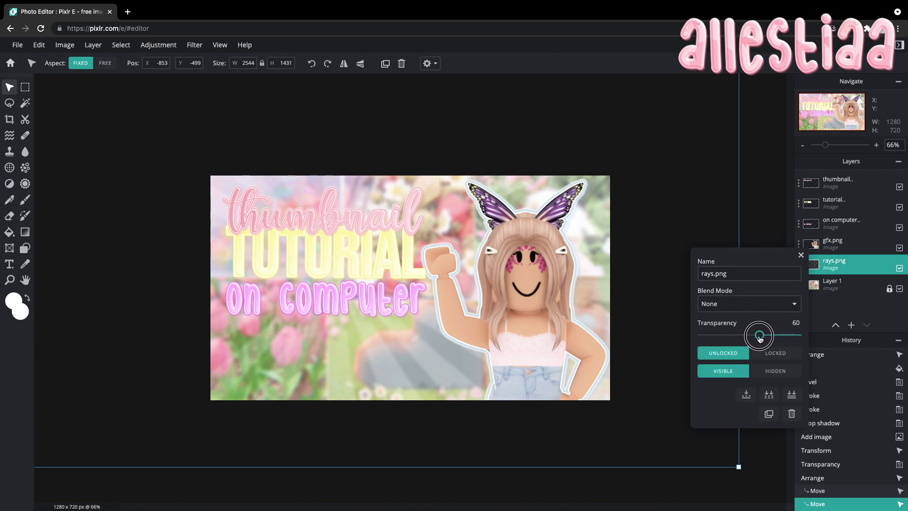
drag(753, 337, 751, 336)
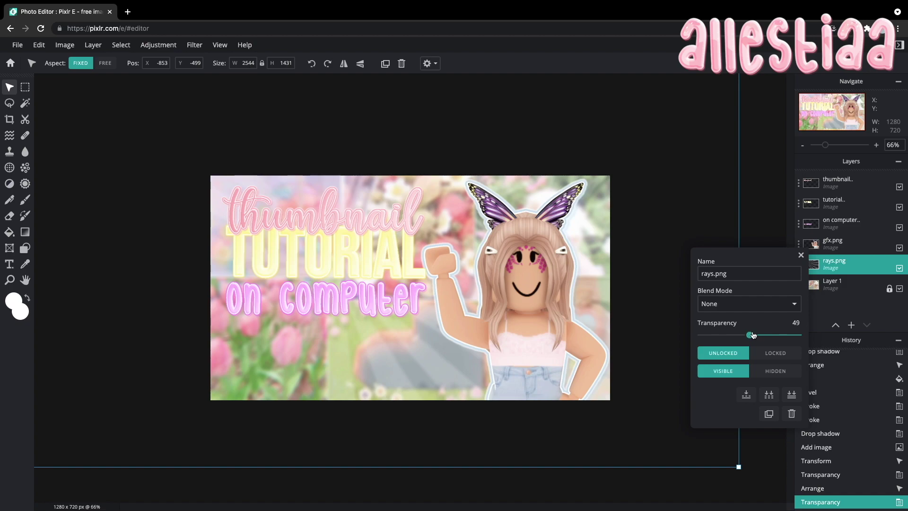
click(752, 338)
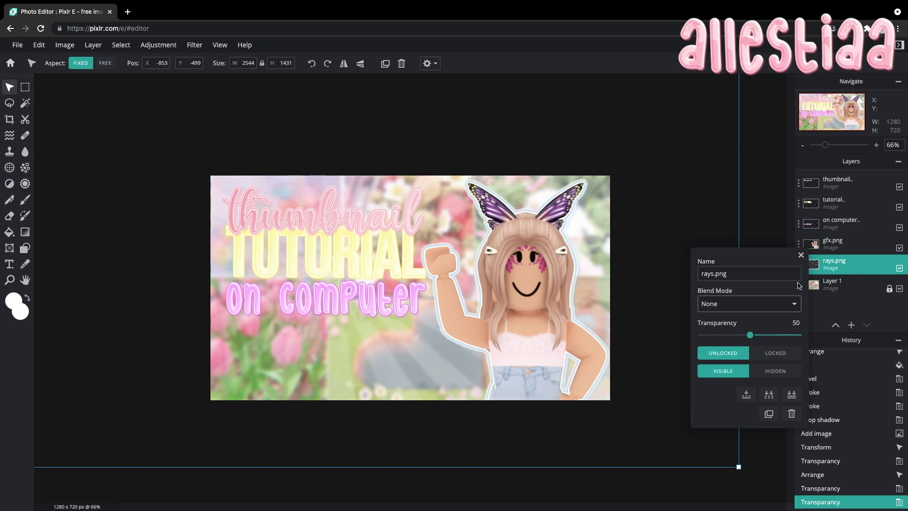
click(801, 255)
Select the collage background layer and add an empty layer directly above it
click(728, 302)
scroll(490, 288, up, 3)
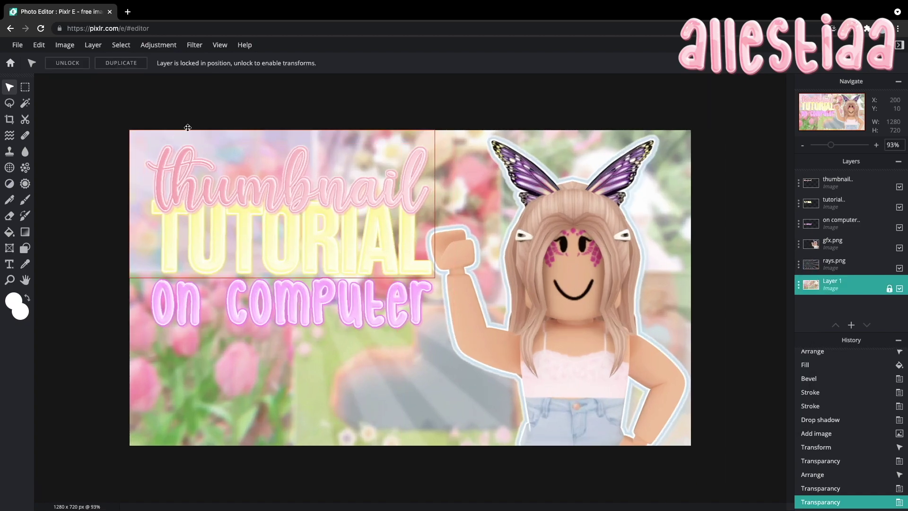
click(93, 44)
click(105, 90)
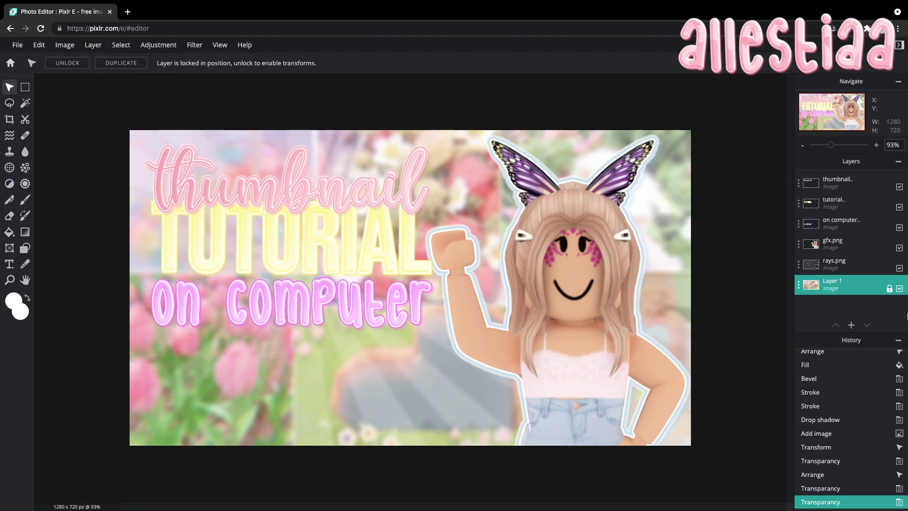
mouse_move(849, 324)
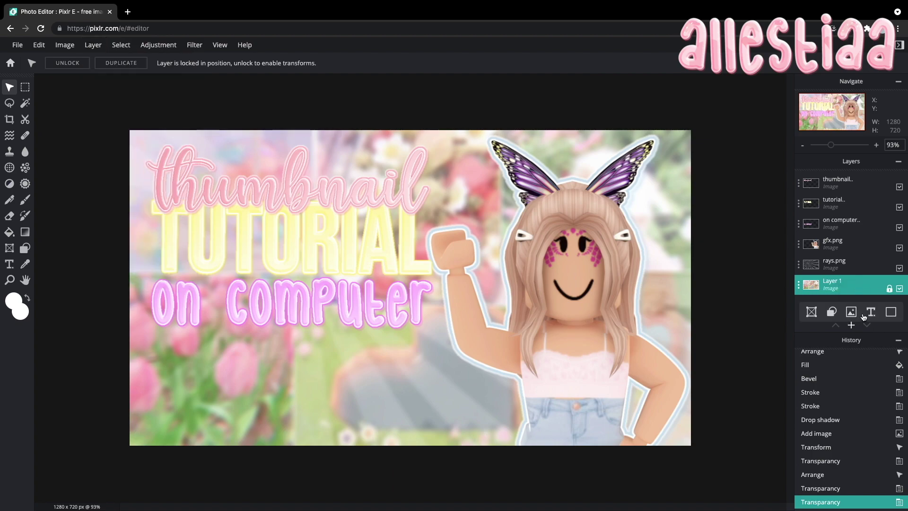
click(891, 312)
click(92, 45)
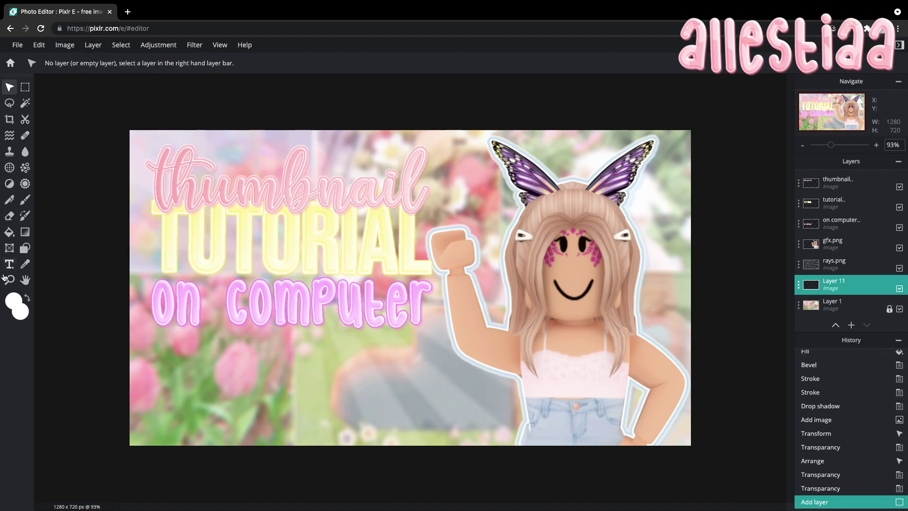
Fill the new empty layer with white #FFFFFF at 100% opacity
click(9, 231)
click(13, 294)
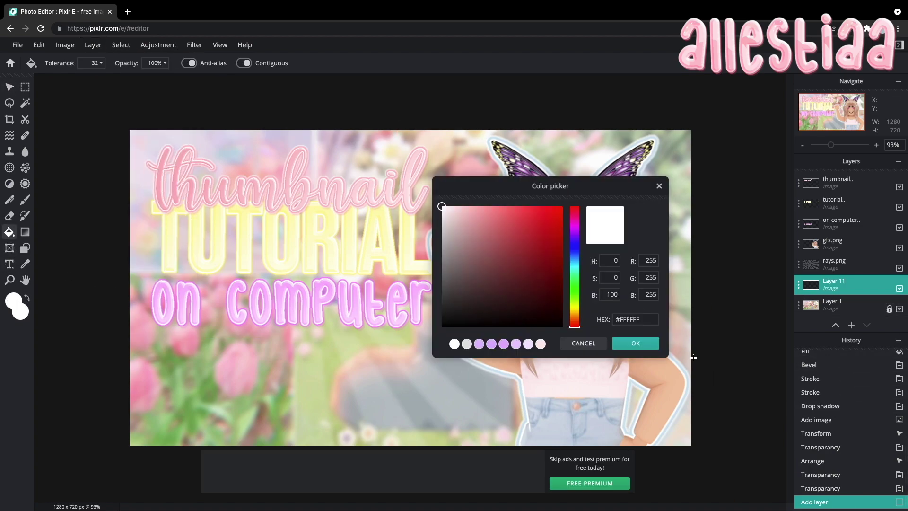
click(652, 350)
click(368, 380)
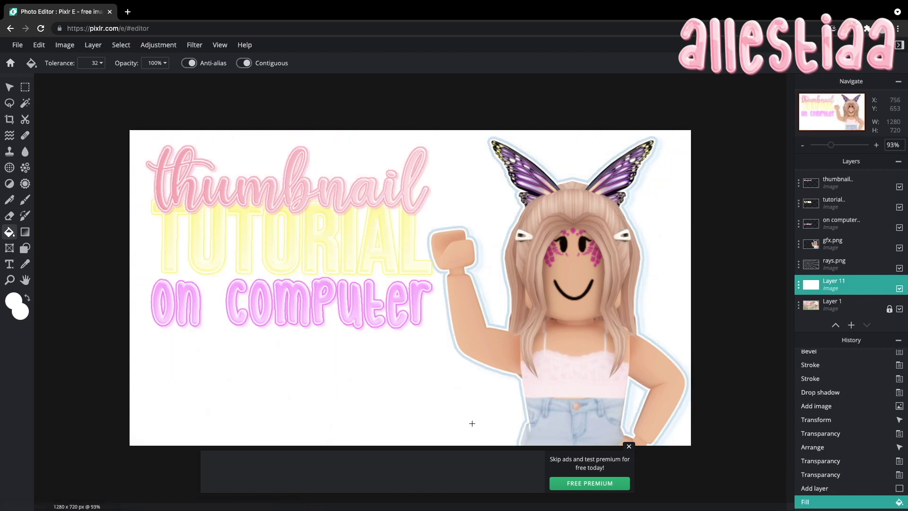
click(632, 447)
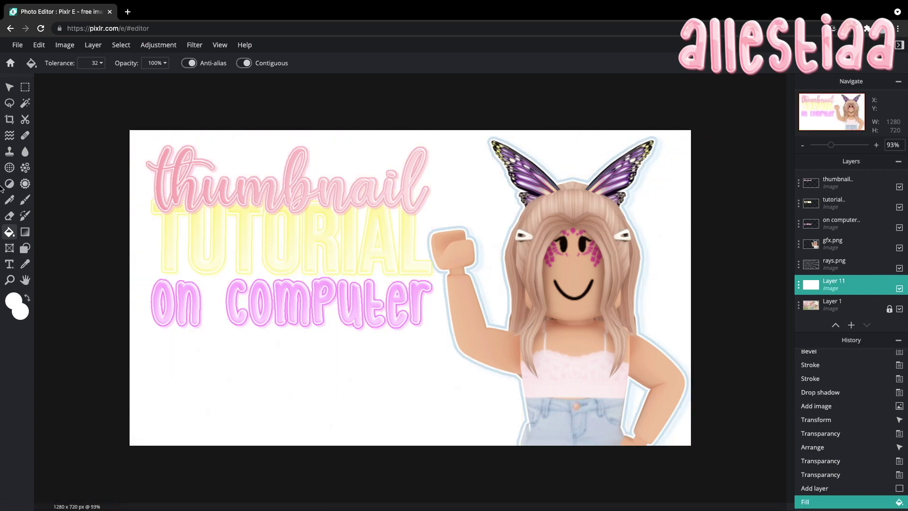
Clear a centred rectangle of about 1243 x 679 from the white layer to leave a thin border, and remove the selection
click(25, 89)
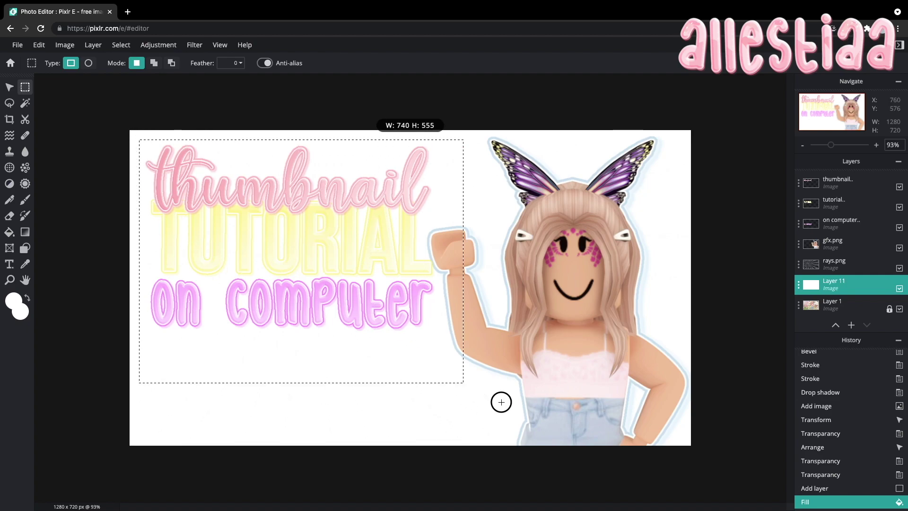
drag(683, 435, 684, 437)
click(586, 361)
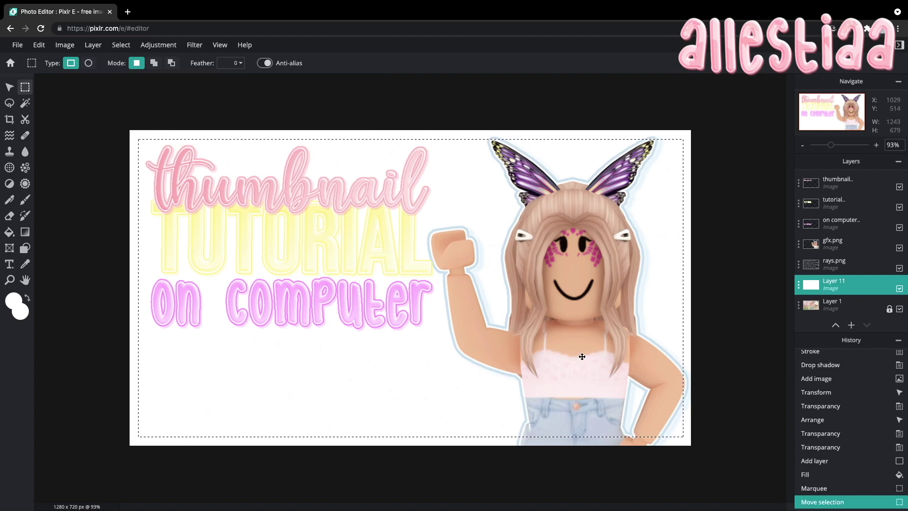
key(Delete)
click(120, 45)
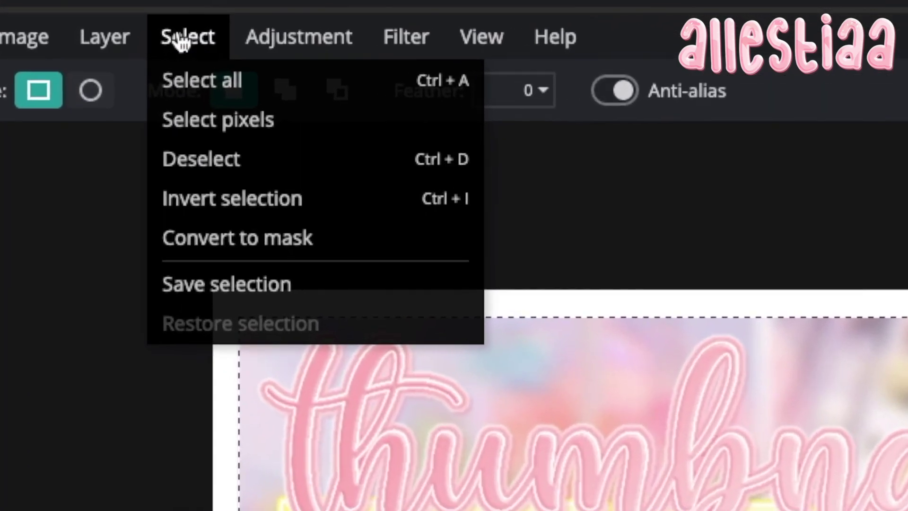
click(198, 156)
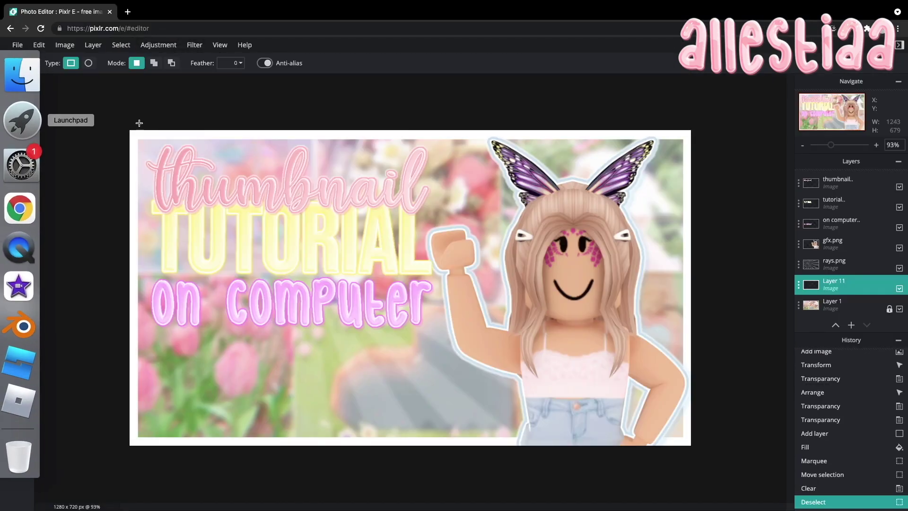
Set the white border layer's transparency value to 15
key(v)
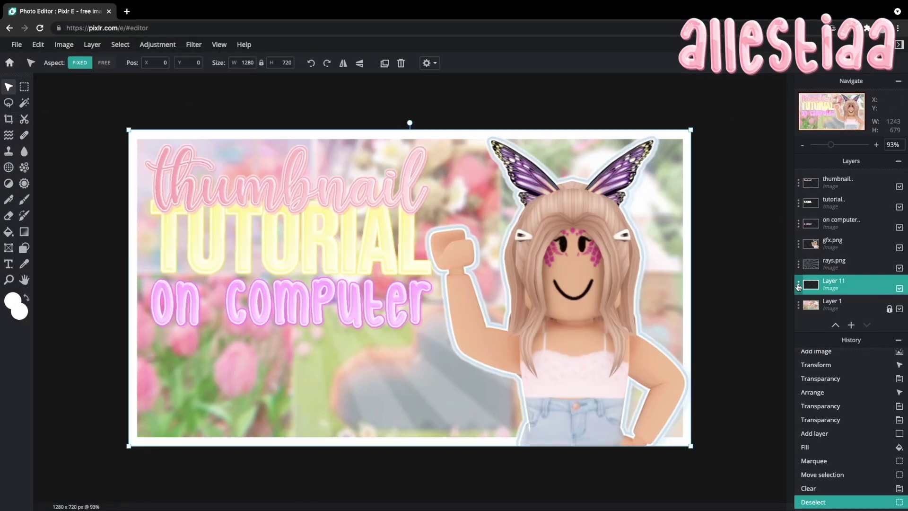
click(838, 290)
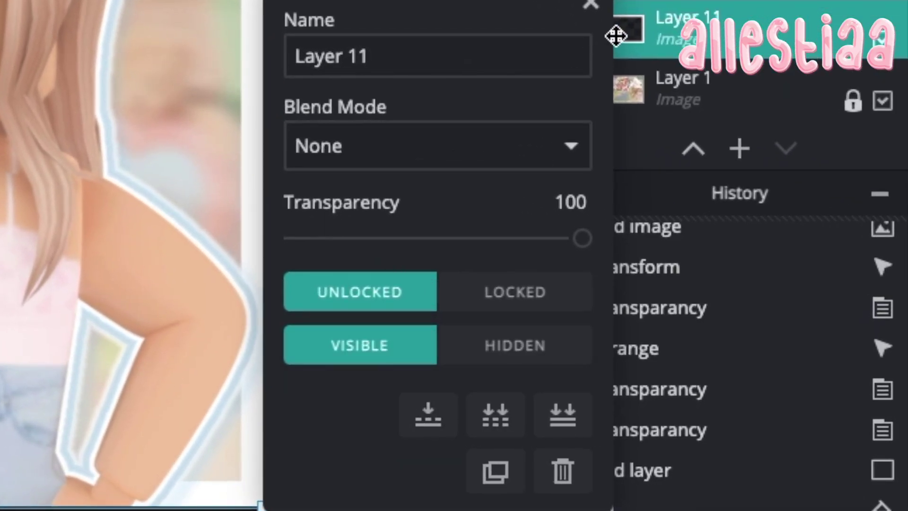
drag(456, 237, 344, 251)
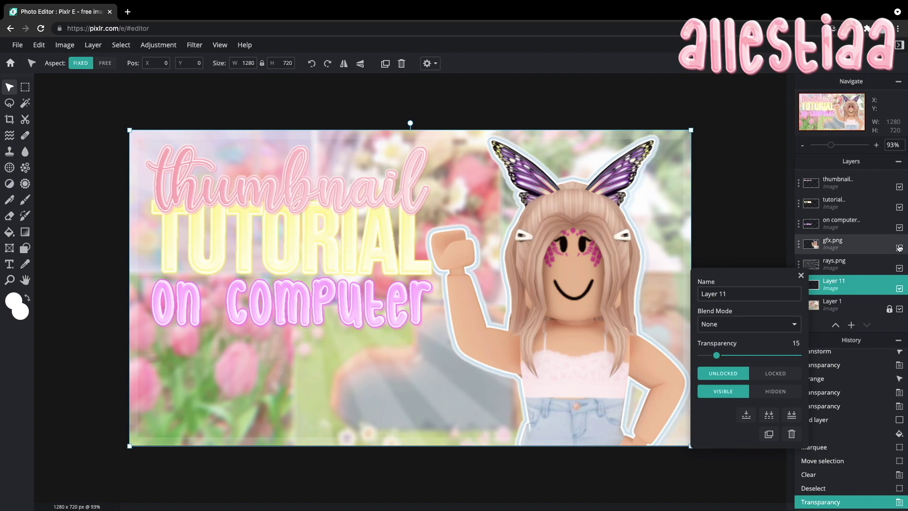
Hide the character layer and the "on computer", "TUTORIAL" and "thumbnail" lettering layers
click(899, 247)
click(899, 227)
click(899, 207)
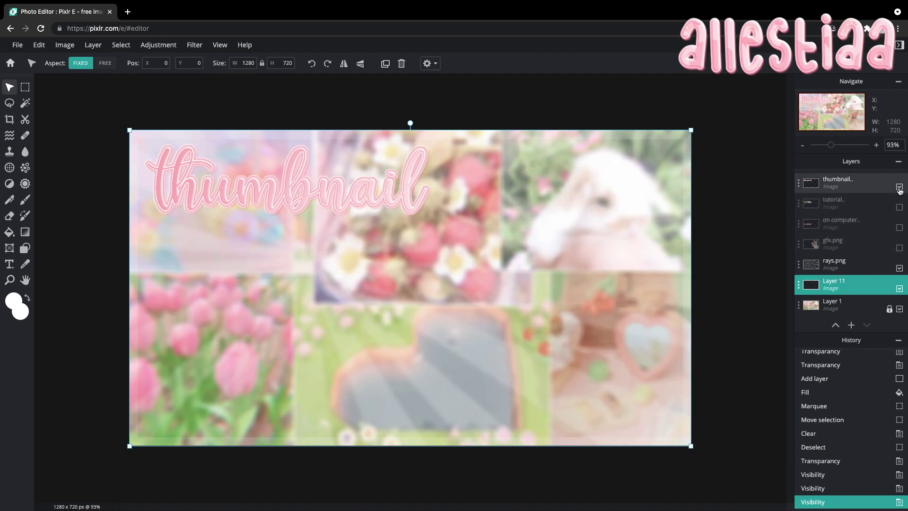
click(899, 187)
Merge the "thumbnail" lettering down with the "TUTORIAL" and "on computer" layers, and hide the merged title layer
click(837, 182)
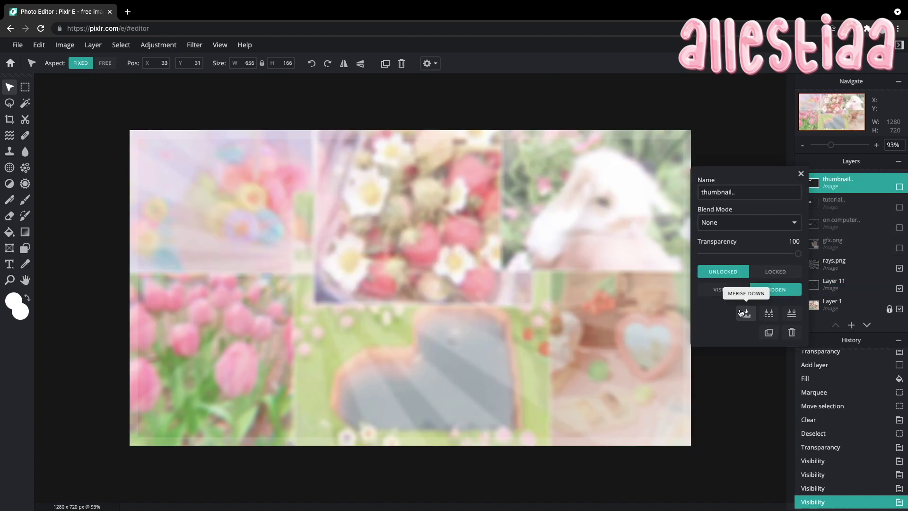
click(741, 312)
click(838, 183)
click(741, 312)
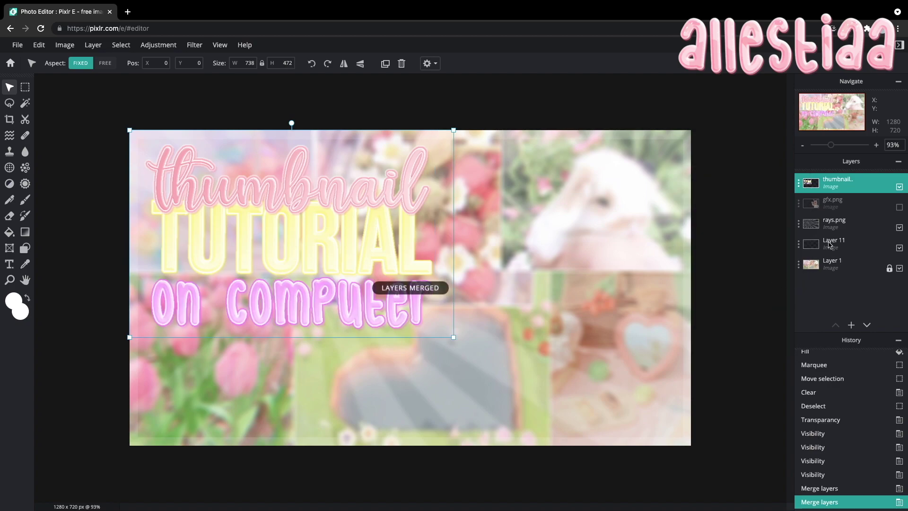
click(797, 187)
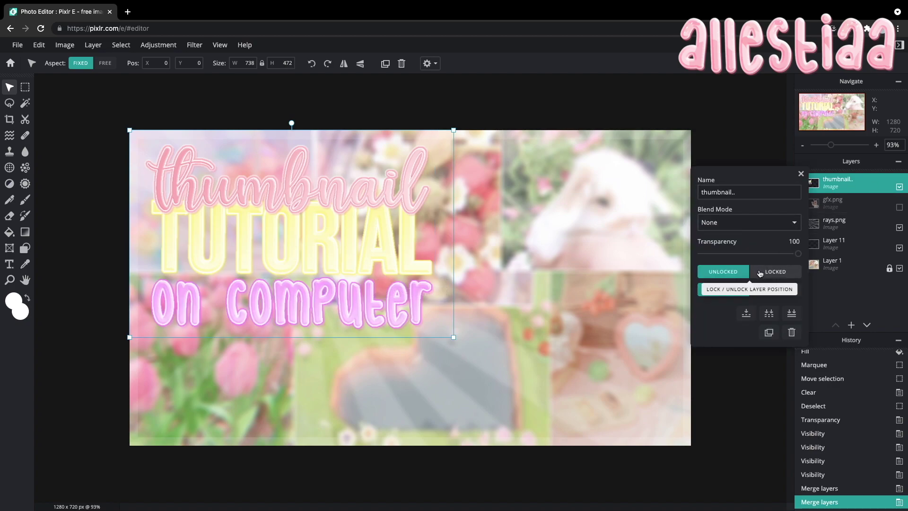
click(899, 187)
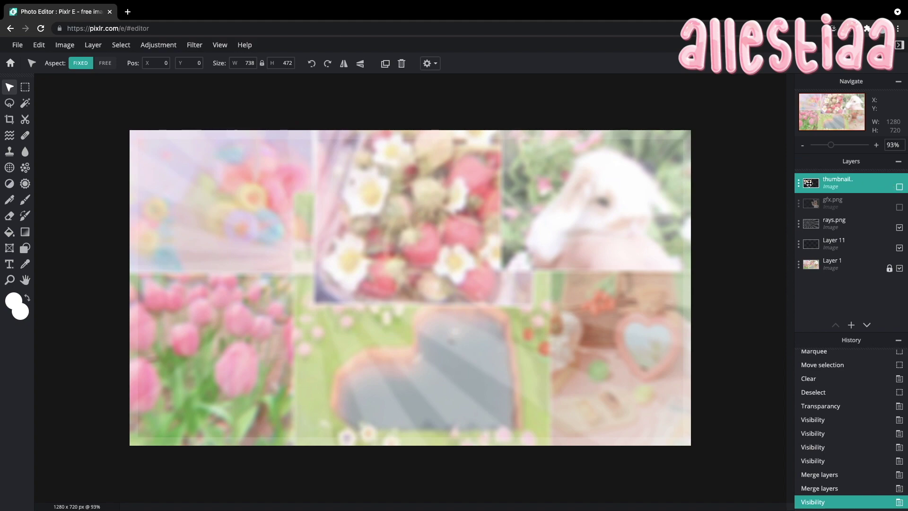
Rename the merged title layer as text
click(796, 184)
text(text)
key(Return)
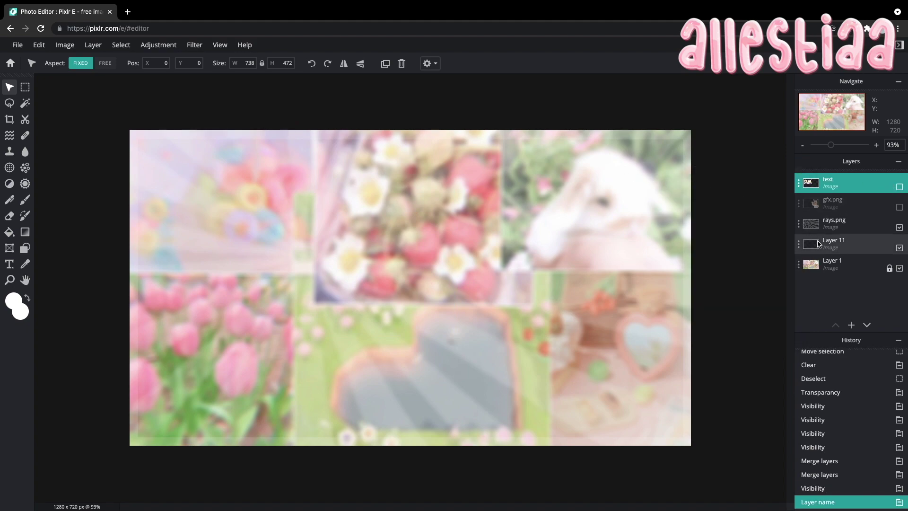
Merge the visible rays, white border and background layers into one, and show the gfx.png and text layers again
click(799, 226)
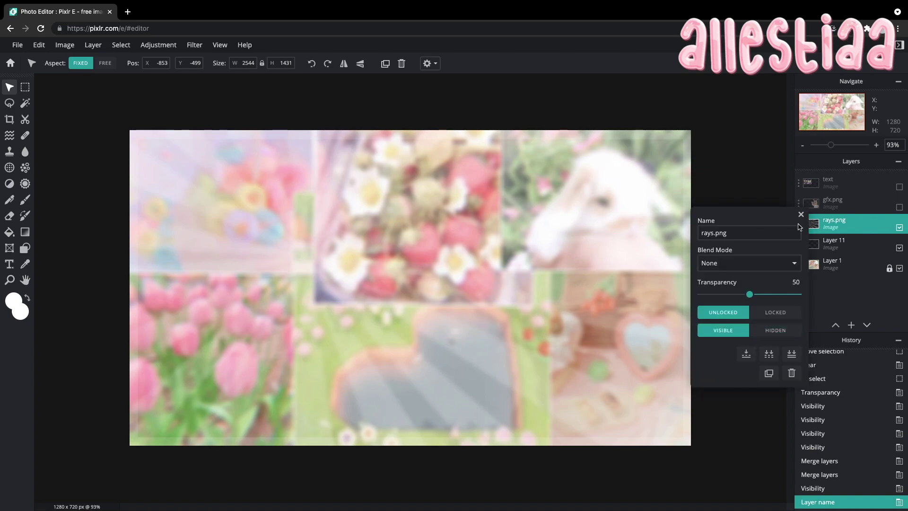
click(770, 354)
click(899, 207)
click(900, 187)
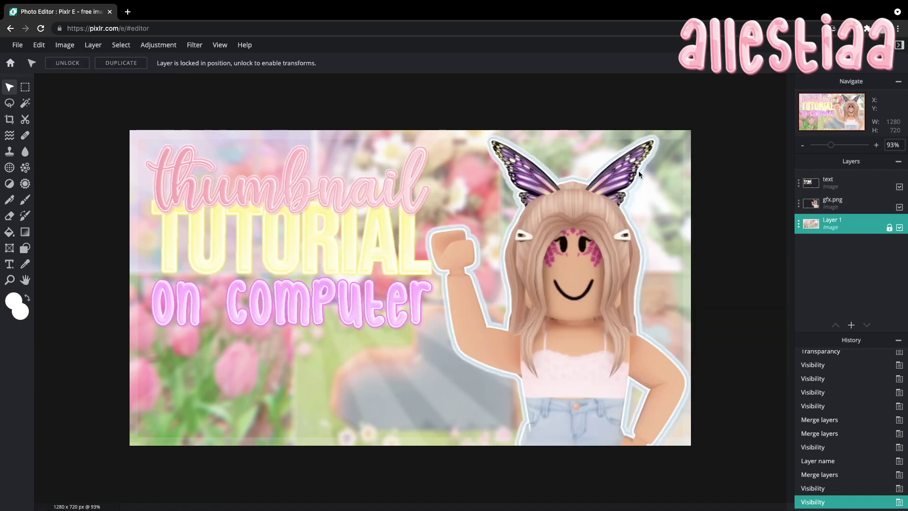
Add hearts white.jpg as an image layer above the background, sized about 729 x 722 at the canvas's upper-left corner
click(93, 44)
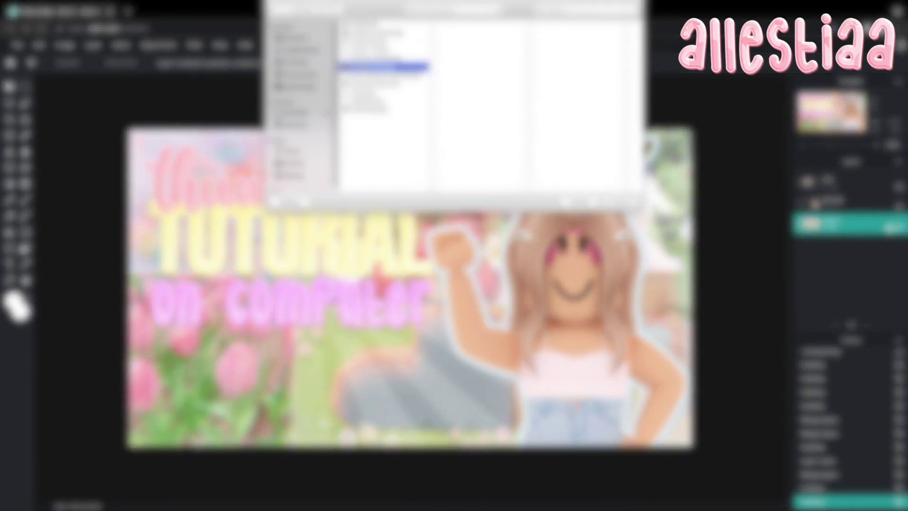
click(378, 49)
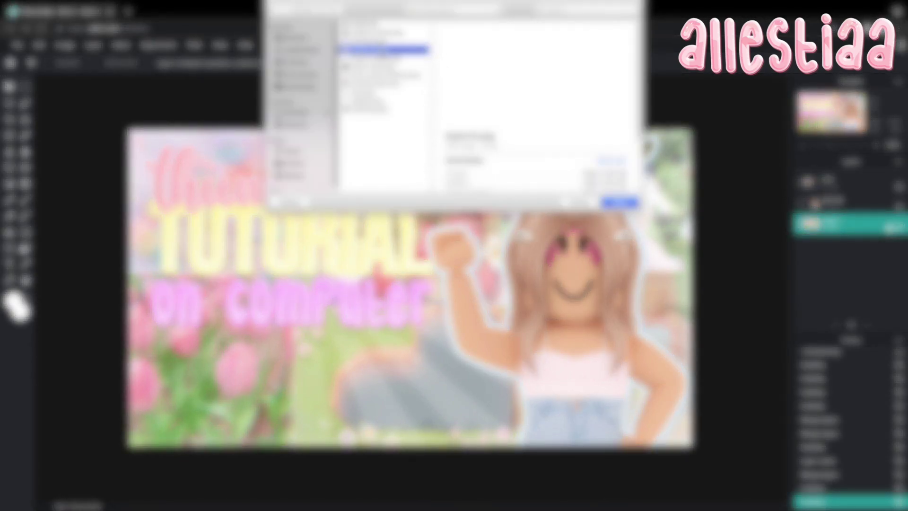
click(386, 68)
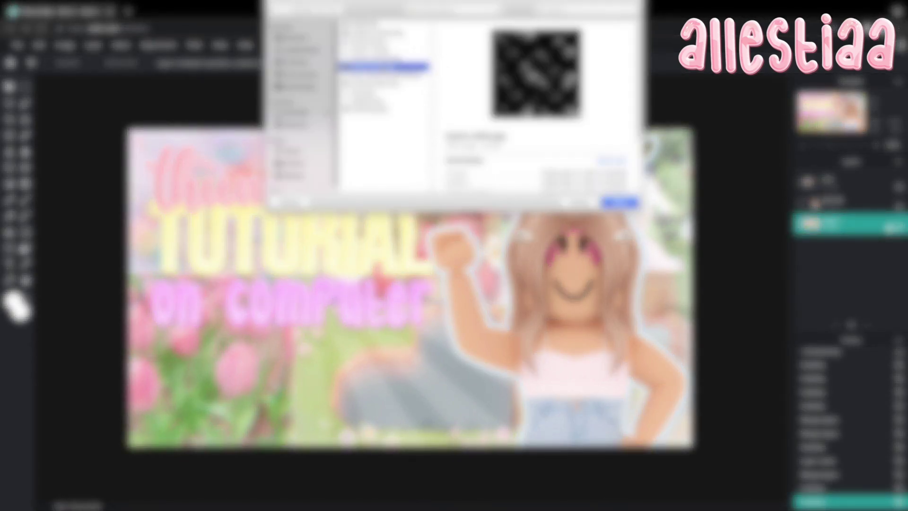
click(615, 202)
drag(348, 392, 207, 373)
drag(409, 409, 450, 422)
Change the hearts white layer's blend mode, and hide the text, gfx.png and background layers
click(799, 224)
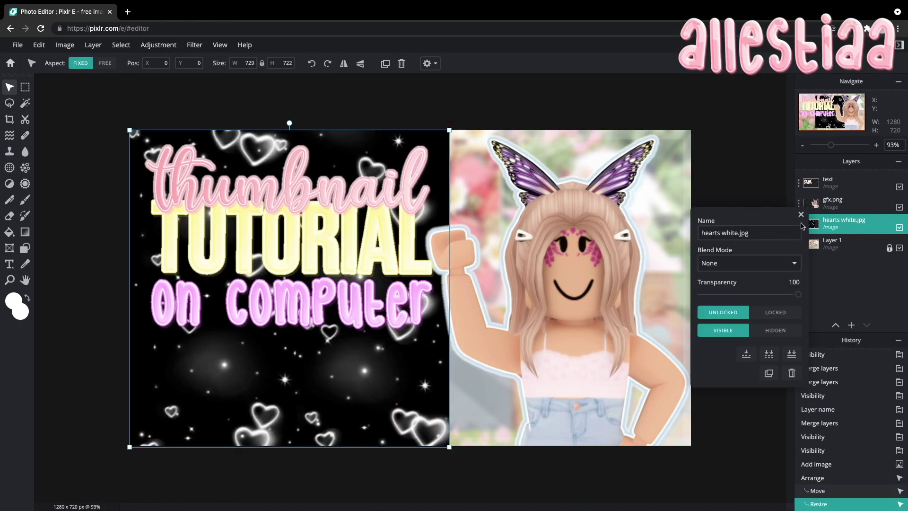
click(738, 264)
click(729, 282)
click(900, 187)
click(900, 208)
click(900, 248)
Duplicate the hearts overlay beside the original to cover the rest of the canvas, and merge both hearts layers
key(ctrl+c)
key(ctrl+v)
drag(473, 262, 674, 263)
click(811, 265)
click(809, 222)
key(ctrl+e)
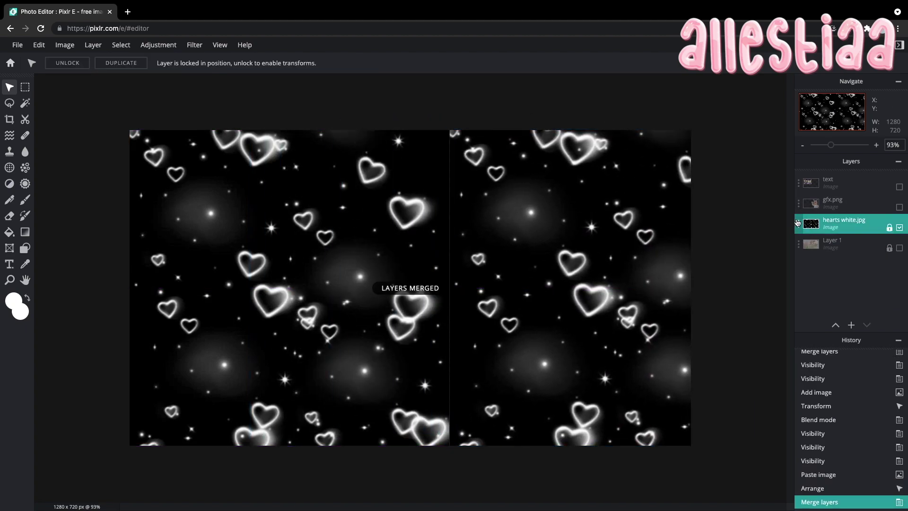
Unlock the merged hearts layer and make the gfx.png, text and background layers visible again
click(799, 224)
click(890, 228)
click(900, 207)
click(899, 186)
click(899, 248)
click(900, 248)
click(900, 248)
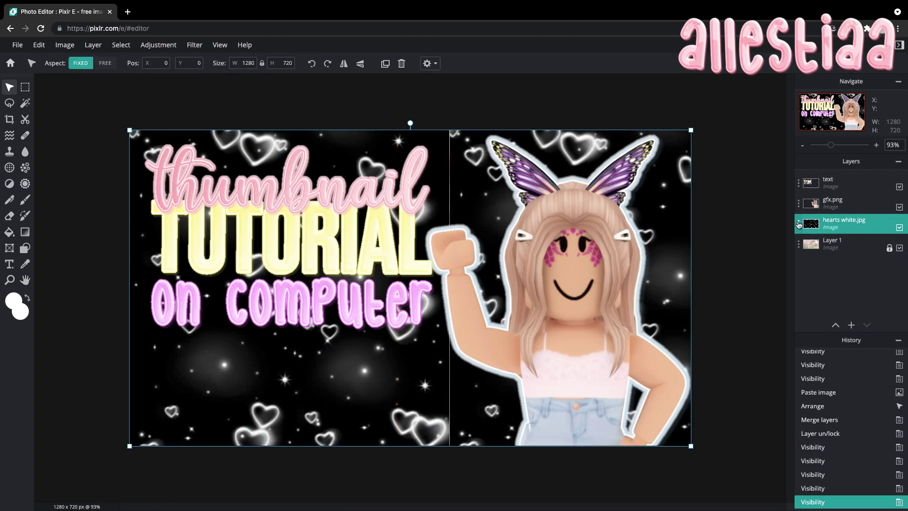
Set the hearts white layer's blend mode to Screen and its transparency value to 20
click(800, 224)
click(729, 262)
click(714, 261)
click(730, 263)
click(712, 279)
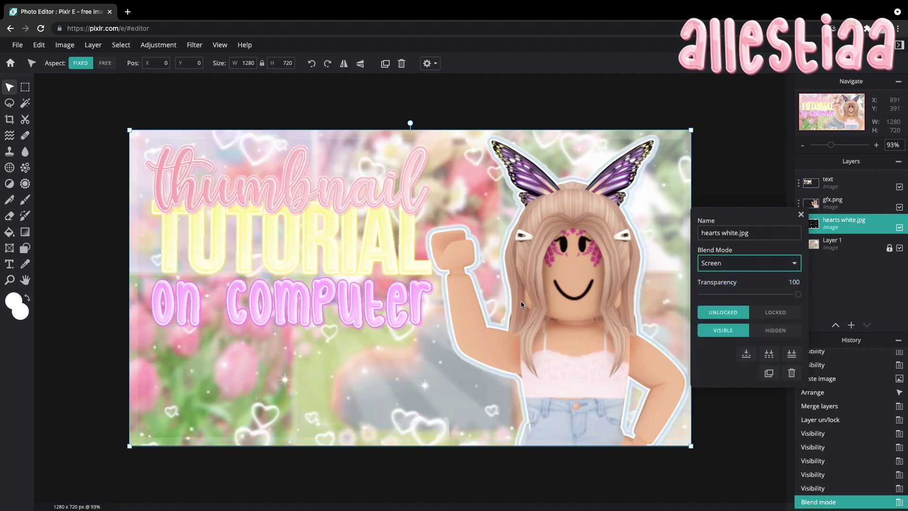
drag(758, 296, 750, 294)
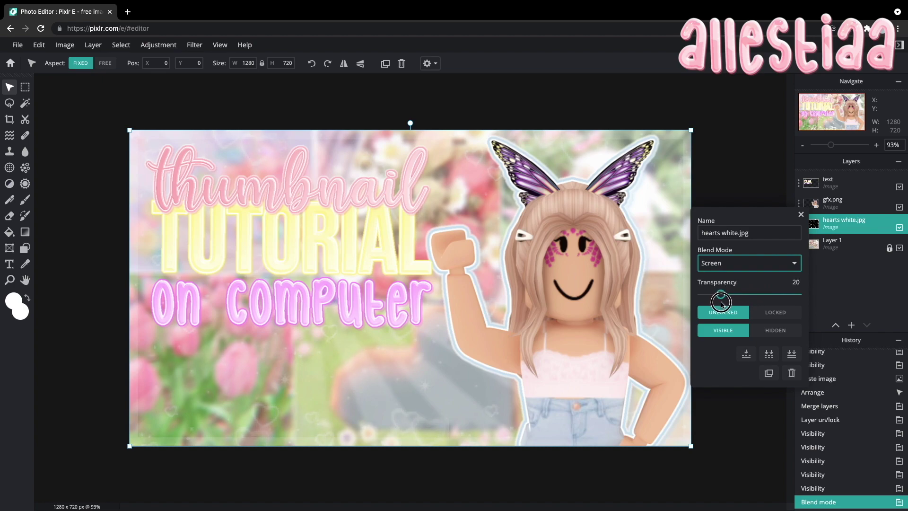
drag(722, 304, 723, 304)
Add sparkle.png as an image layer and enlarge it to cover the whole canvas
click(105, 49)
click(122, 85)
click(377, 32)
click(373, 67)
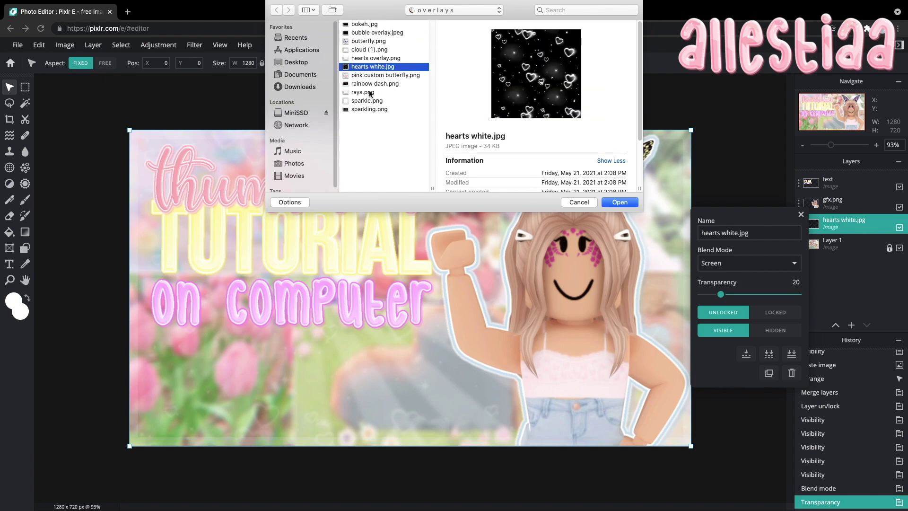
click(375, 77)
click(372, 101)
click(628, 204)
drag(369, 358, 170, 261)
drag(303, 278, 711, 383)
Lower the sparkle layer's transparency value and move the layer below hearts white.jpg
click(798, 230)
drag(797, 295, 720, 295)
drag(847, 227, 846, 247)
Add sparkling.png as another image layer
click(99, 43)
click(120, 85)
click(387, 109)
click(620, 203)
Enlarge the sparkling.png overlay to cover the canvas and place its layer above hearts white.jpg
drag(335, 368, 193, 279)
key(super+z)
drag(847, 246, 847, 227)
drag(348, 362, 202, 256)
drag(402, 268, 725, 473)
mouse_move(846, 226)
mouse_down()
mouse_move(843, 246)
mouse_move(842, 227)
mouse_up()
drag(726, 473, 702, 457)
Change the sparkling.png layer's blend mode and lower its transparency value
click(798, 224)
click(723, 263)
click(734, 288)
drag(729, 294, 716, 295)
Add bubble overlay.jpeg as an image layer and enlarge it to about 1288 x 856 over the canvas
click(93, 45)
click(115, 86)
double_click(376, 33)
drag(337, 336, 149, 240)
drag(314, 251, 692, 408)
drag(410, 123, 413, 123)
Change the bubble overlay's blend mode to drop its black background, and lower its transparency value
click(798, 224)
click(740, 263)
click(743, 279)
click(732, 294)
drag(726, 298, 719, 298)
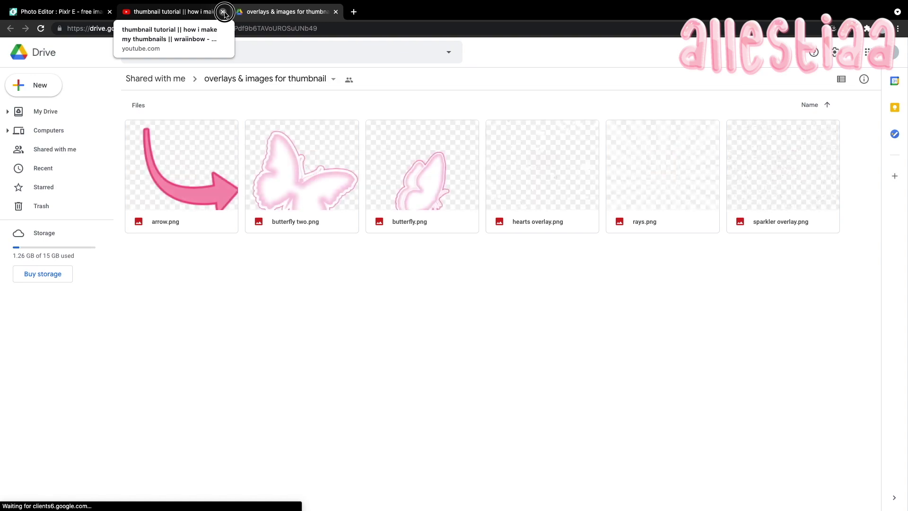
In the shared Google Drive folder, download arrow.png from its preview and open butterfly two.png
click(224, 13)
click(202, 152)
double_click(202, 152)
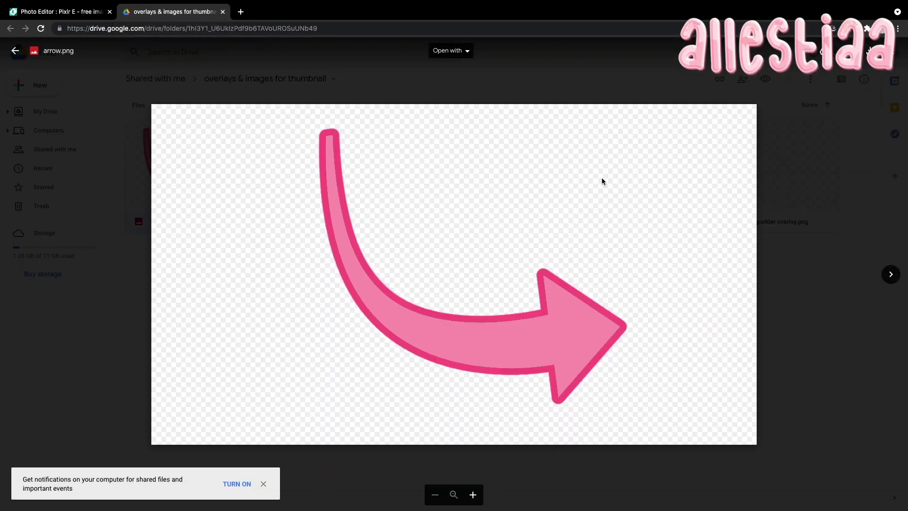
click(870, 51)
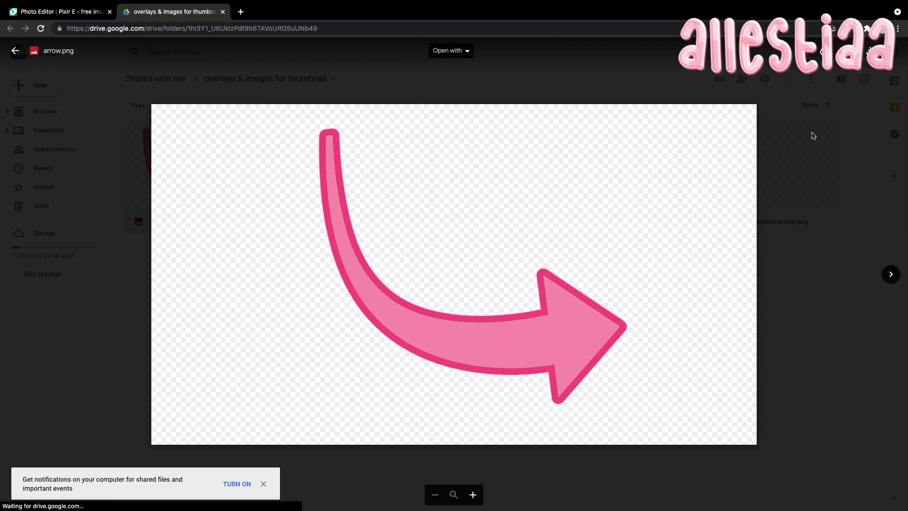
click(809, 241)
double_click(325, 183)
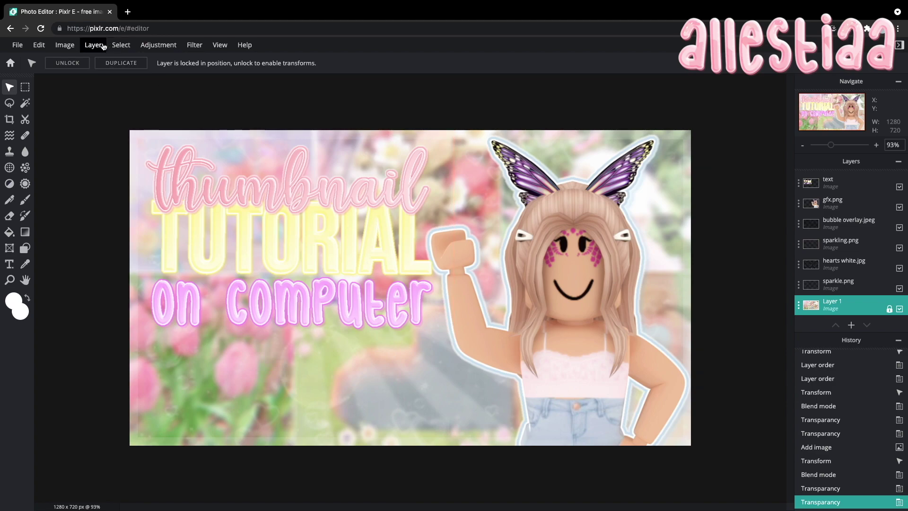
Add the spring gfx battle and cinderella thumbnail images as layers above the background layer
click(103, 46)
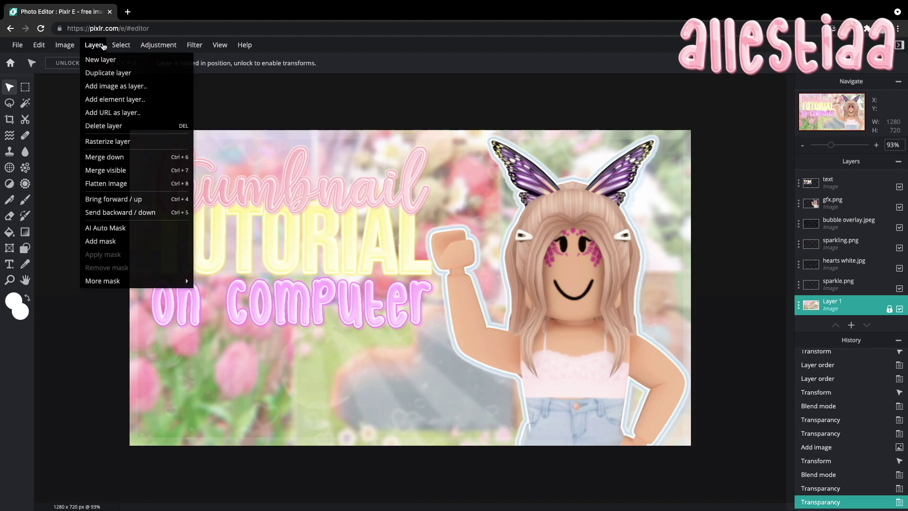
click(106, 85)
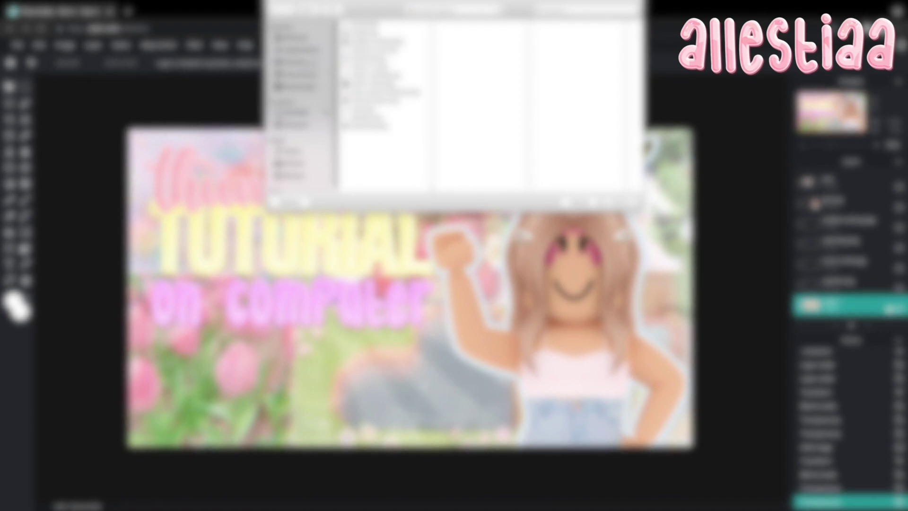
click(301, 62)
click(369, 49)
click(383, 144)
click(476, 33)
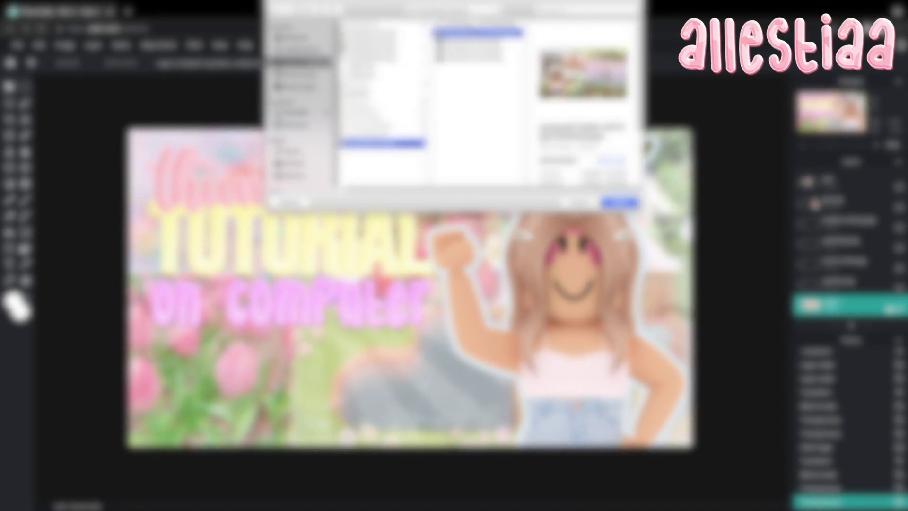
drag(474, 31, 475, 26)
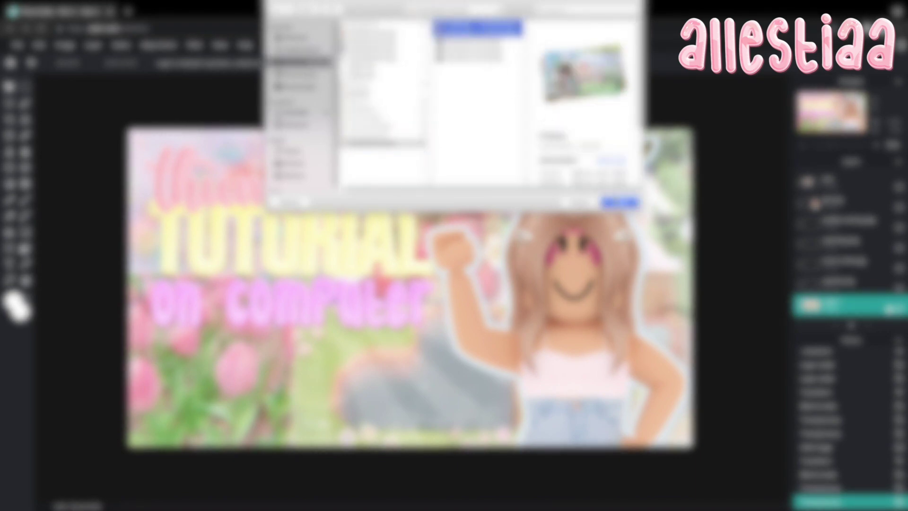
click(620, 203)
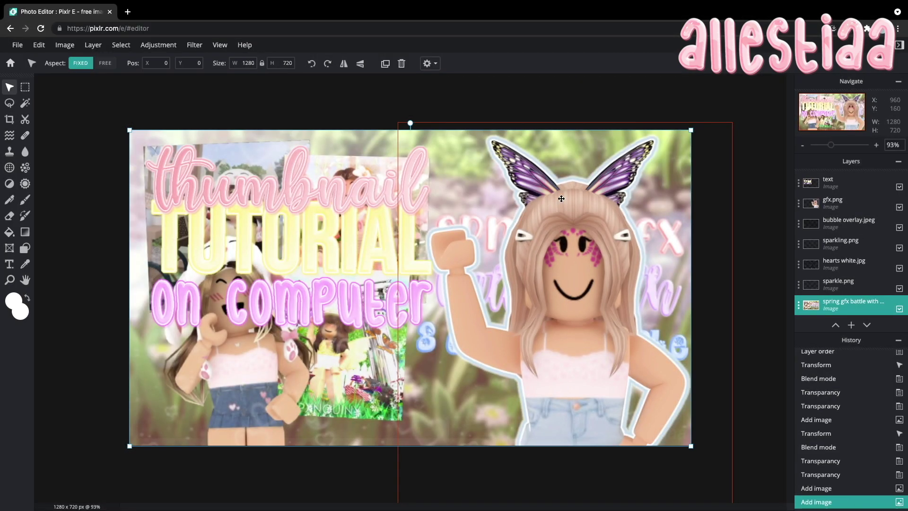
Shrink both thumbnails toward the canvas's lower-left corner, the spring one to 394 x 222, and raise their layers above bubble overlay.jpeg
scroll(835, 283, down, 1)
click(834, 284)
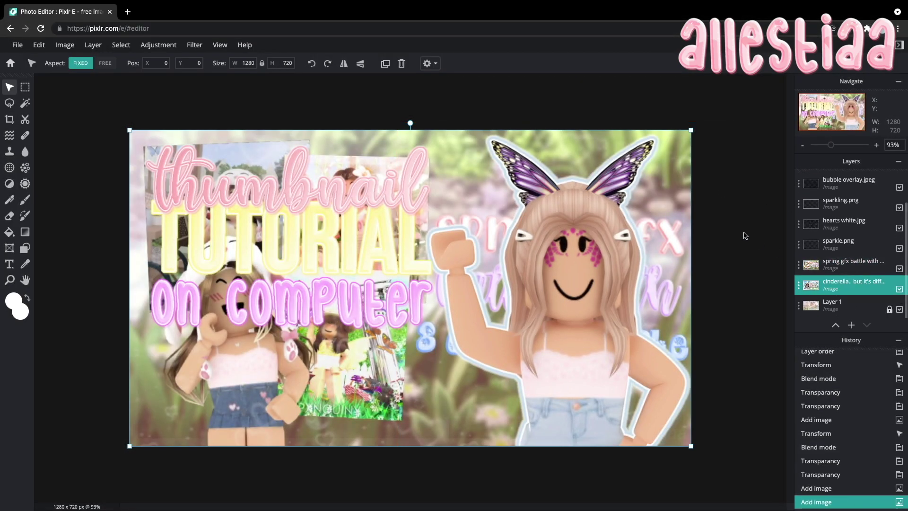
drag(692, 130, 484, 247)
click(852, 265)
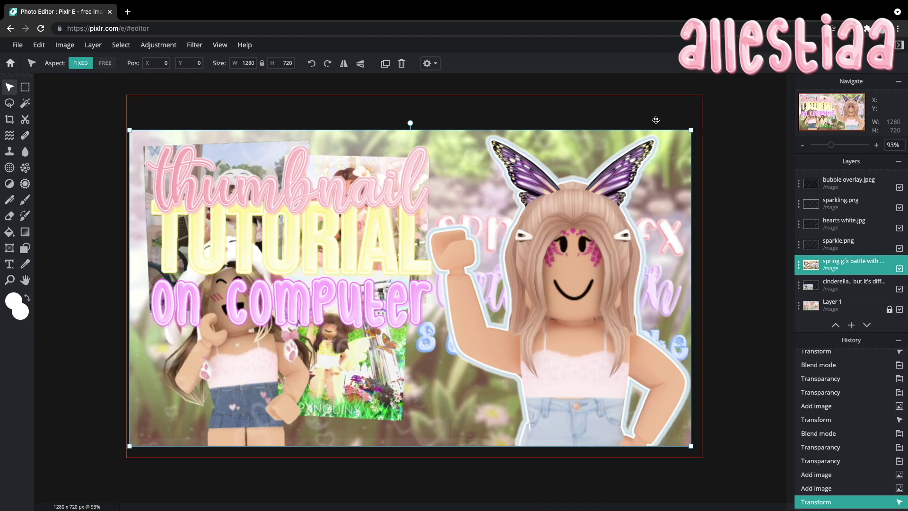
drag(689, 129, 302, 324)
click(304, 323)
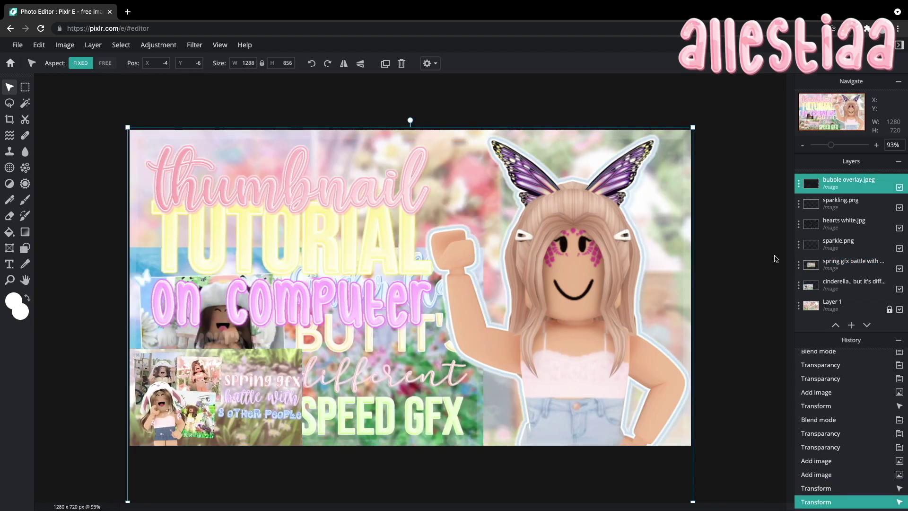
drag(849, 283, 825, 187)
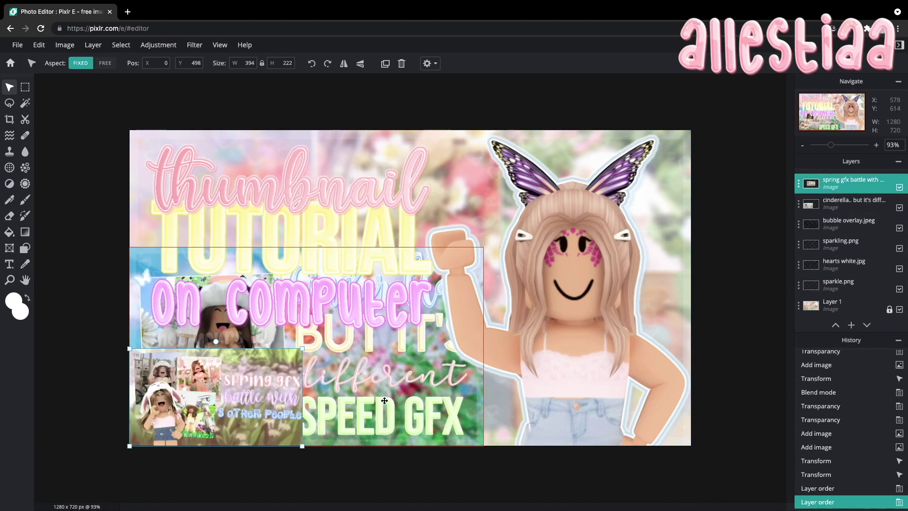
Resize the cinderella thumbnail to about 374 x 210, tilt it slightly clockwise, and place it below "on computer"
click(479, 251)
drag(479, 250, 432, 343)
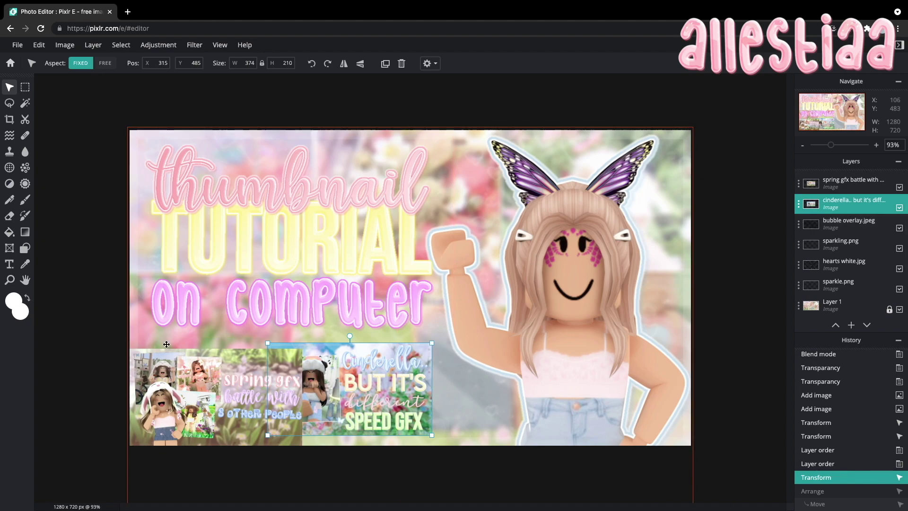
drag(351, 337, 353, 338)
drag(362, 386, 364, 387)
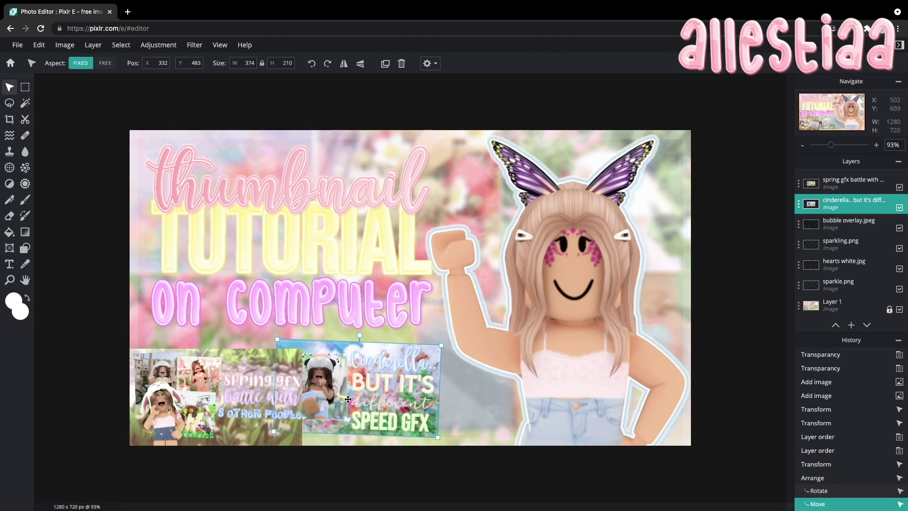
Shrink the spring gfx thumbnail to about 330 x 186, tilt it slightly, and space it beside the cinderella thumbnail
click(236, 397)
drag(130, 446, 157, 431)
drag(242, 394, 249, 390)
drag(377, 374, 387, 373)
drag(250, 390, 239, 387)
mouse_move(845, 189)
mouse_down()
mouse_move(844, 205)
mouse_move(845, 186)
mouse_up()
drag(226, 334, 225, 328)
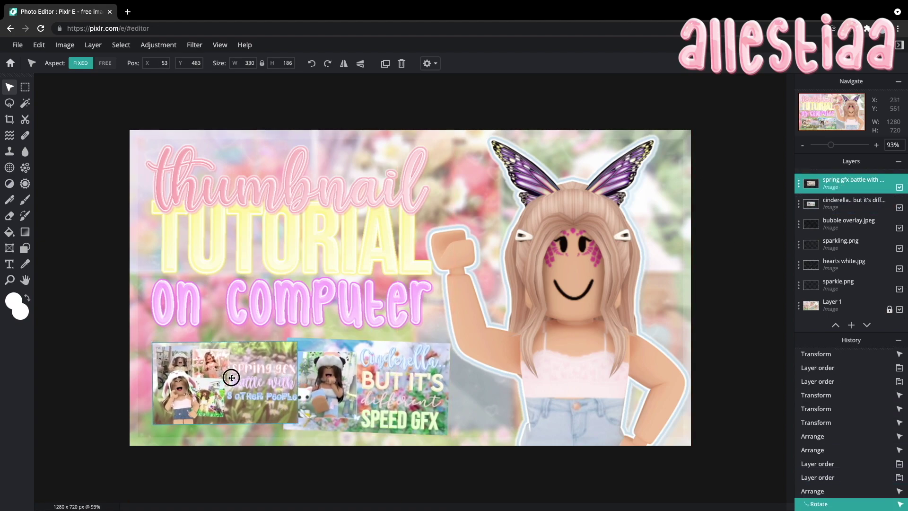
Fine-tune the two thumbnails' positions and sizes beneath the title, with the spring one about 323 x 184
drag(231, 377, 233, 377)
drag(233, 377, 236, 376)
drag(376, 374, 379, 371)
drag(454, 335, 450, 337)
click(229, 364)
drag(157, 340, 160, 341)
click(405, 379)
drag(371, 374, 369, 371)
drag(262, 388, 265, 389)
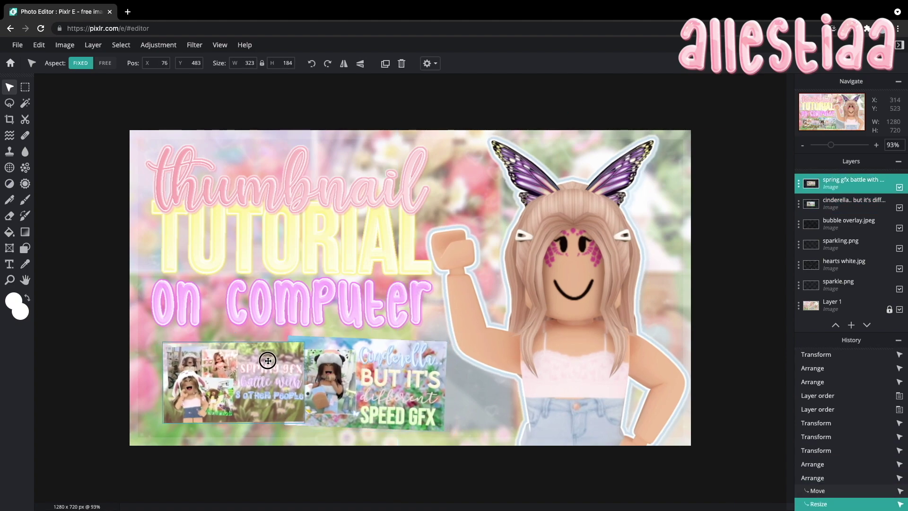
Outline the spring gfx thumbnail in white at size 4 and 100% opacity
click(194, 44)
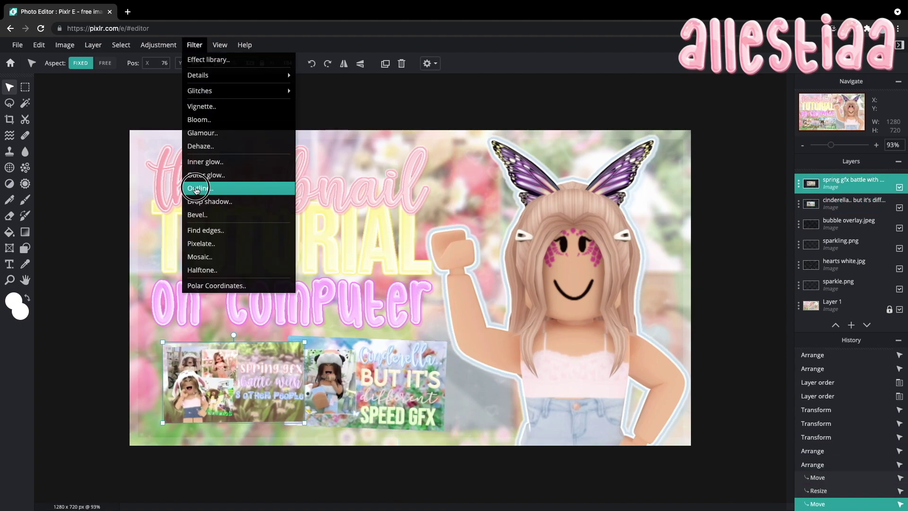
click(198, 188)
drag(479, 260, 474, 261)
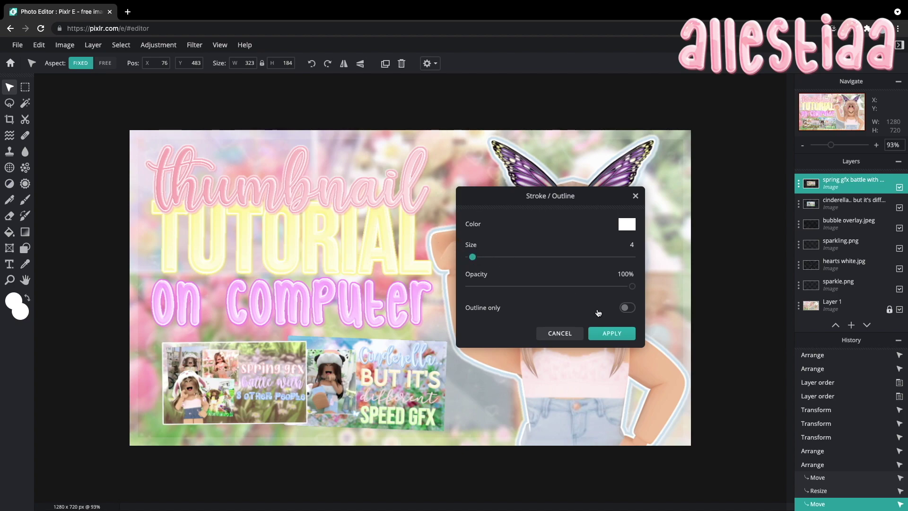
click(603, 332)
Outline the cinderella thumbnail in white at size 4 and 100% opacity
click(364, 381)
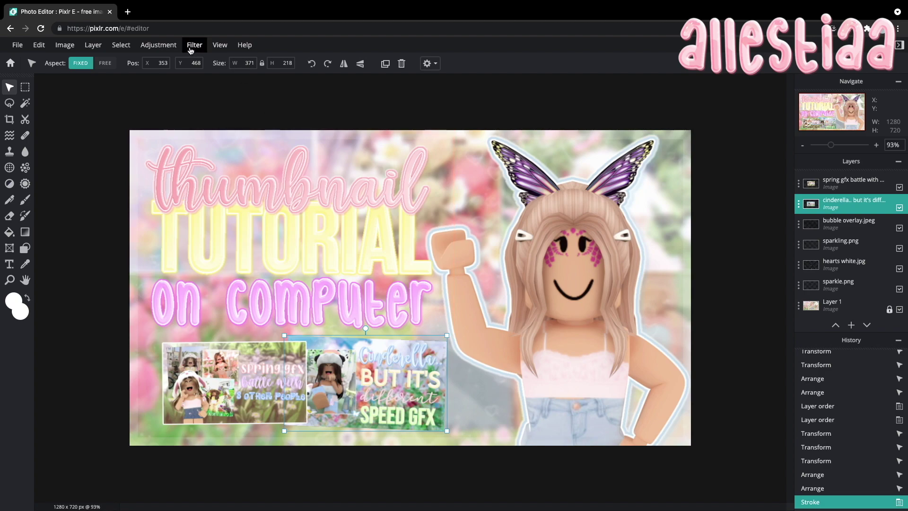
click(194, 45)
click(201, 188)
drag(479, 257, 474, 261)
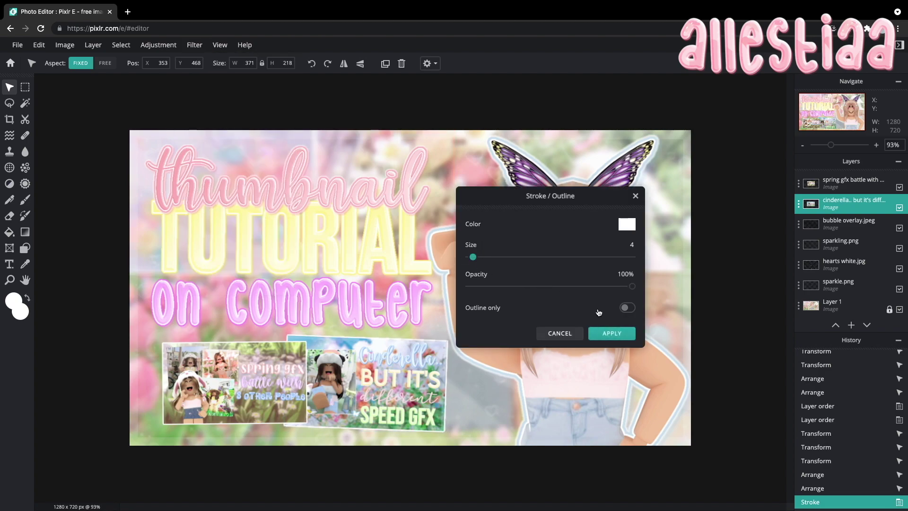
click(610, 333)
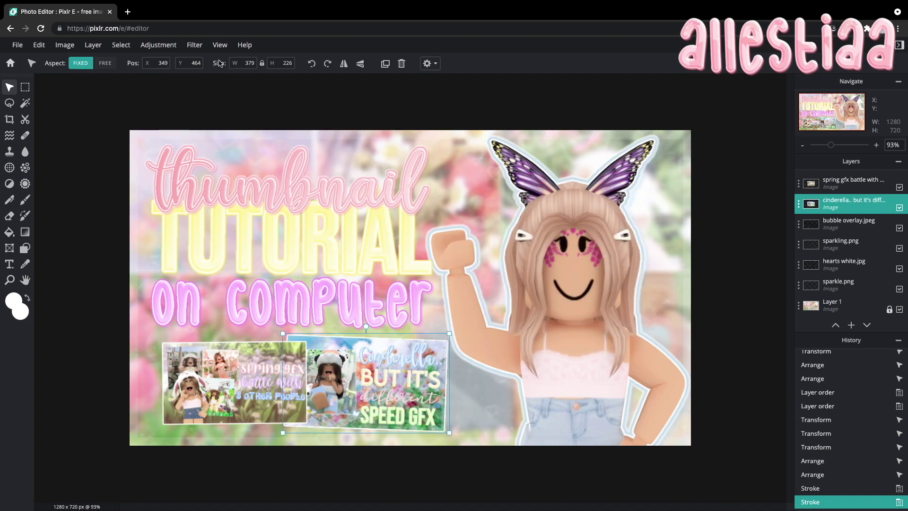
click(201, 49)
click(240, 206)
click(190, 53)
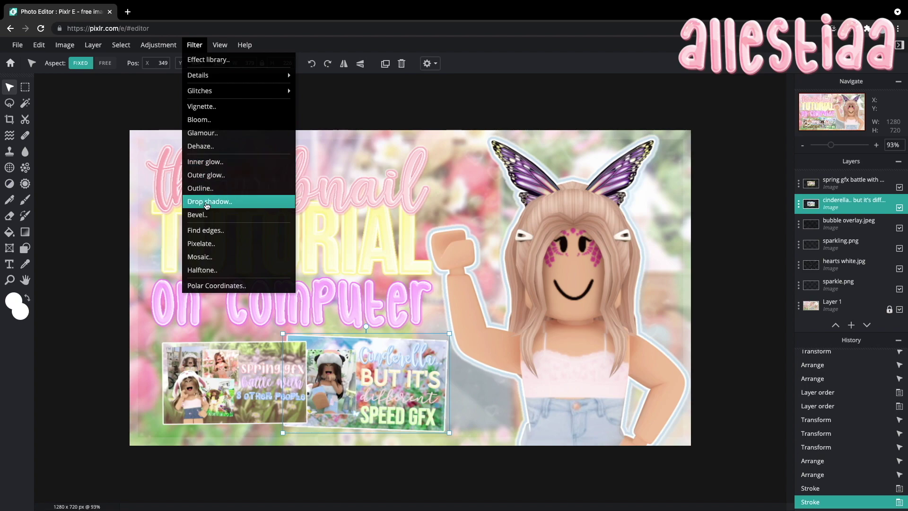
click(248, 202)
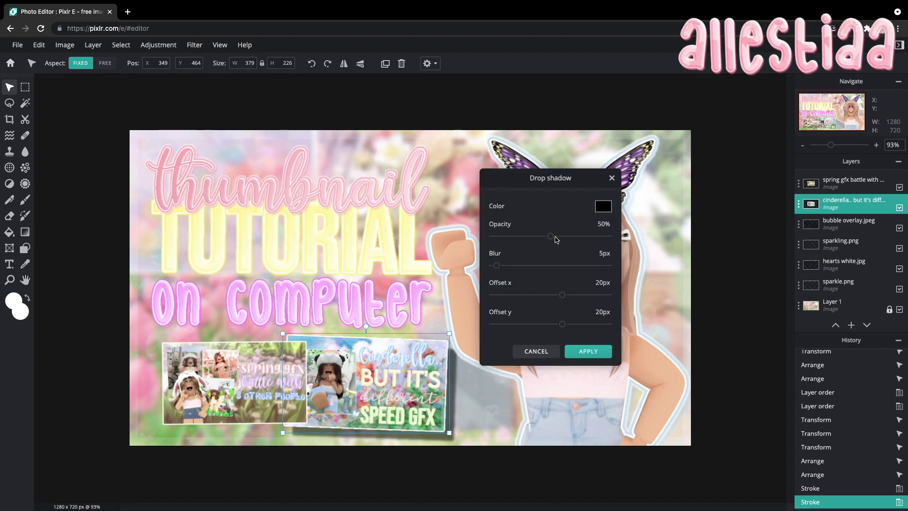
drag(552, 241, 493, 266)
mouse_move(562, 324)
mouse_down()
mouse_move(548, 324)
mouse_move(556, 324)
mouse_up()
drag(563, 295, 556, 298)
click(603, 206)
click(345, 172)
click(639, 348)
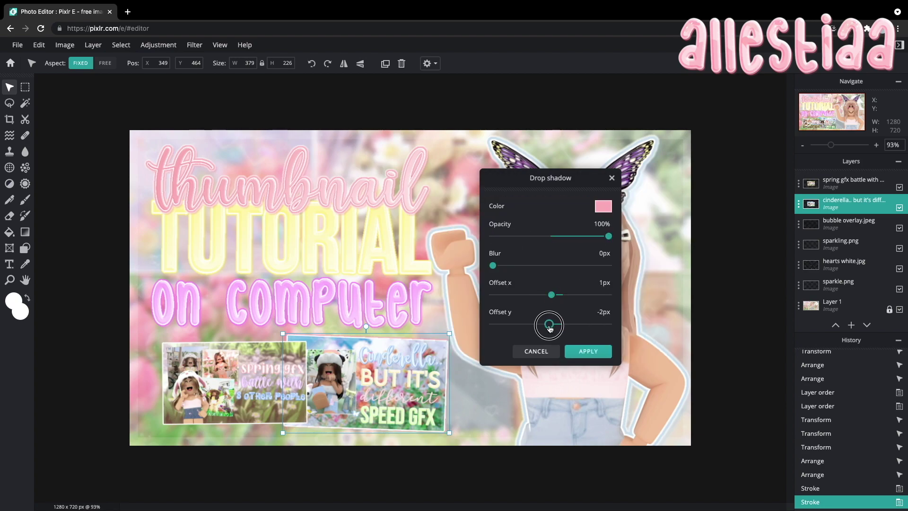
click(536, 351)
Apply an inner glow to the cinderella thumbnail with a raised feather, smaller size and reduced opacity
click(195, 45)
click(200, 163)
drag(551, 281, 632, 282)
drag(570, 251, 486, 251)
drag(631, 311, 525, 311)
click(612, 336)
Add an outer glow around the cinderella thumbnail
click(194, 45)
click(220, 175)
click(613, 337)
Add a white outer glow to the spring gfx thumbnail with size 7 px, feather 100% and opacity 47%
click(234, 381)
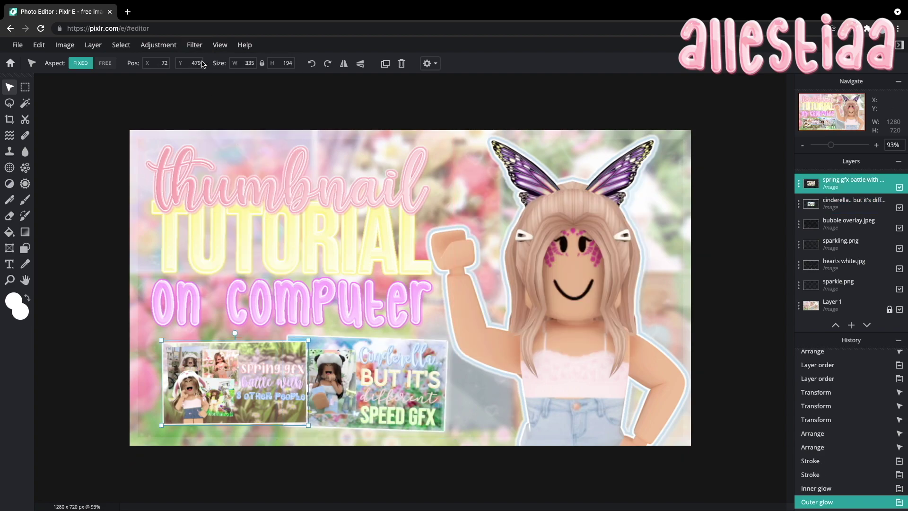
click(194, 45)
click(208, 175)
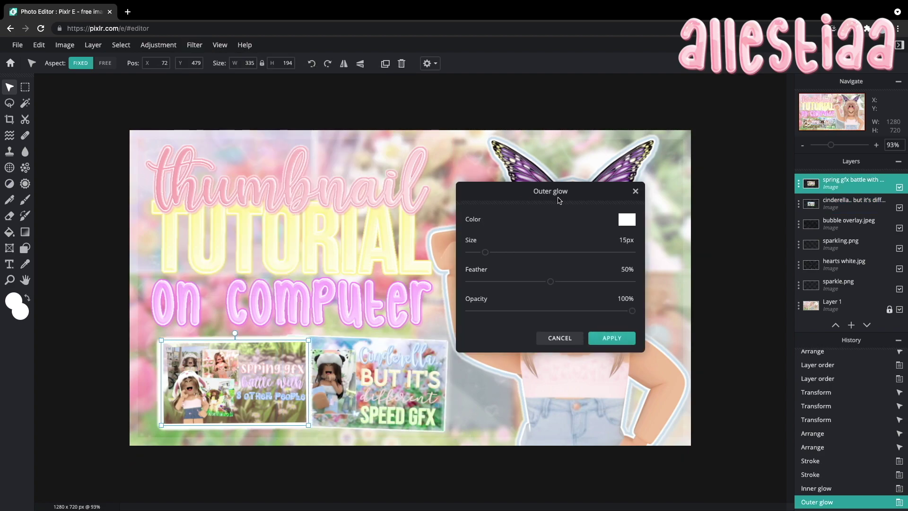
drag(471, 255, 477, 252)
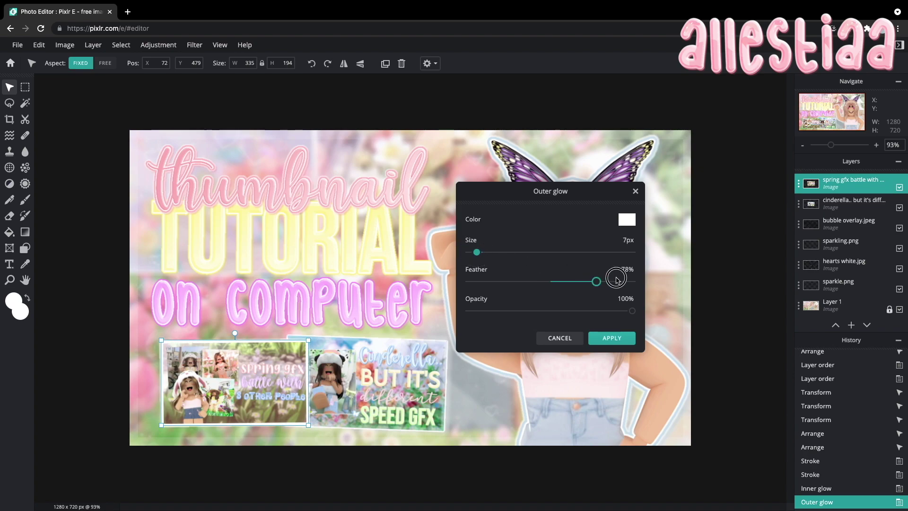
click(546, 308)
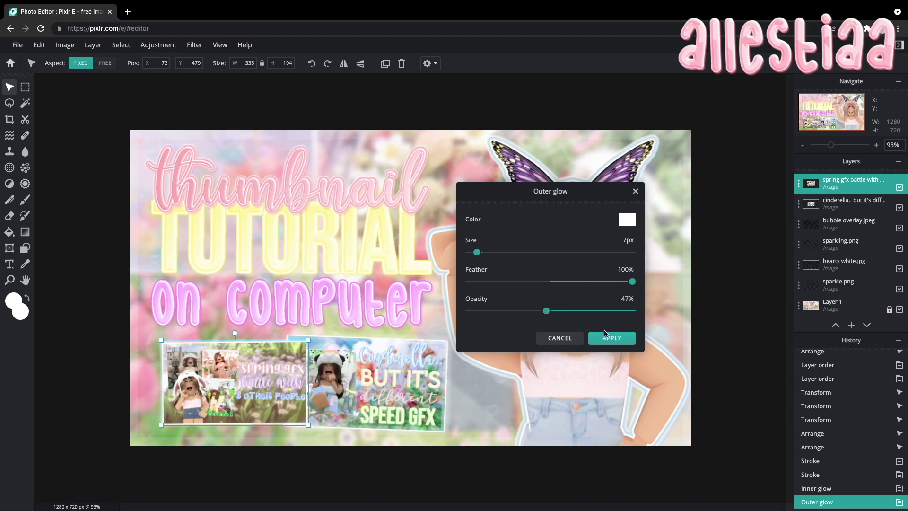
click(624, 343)
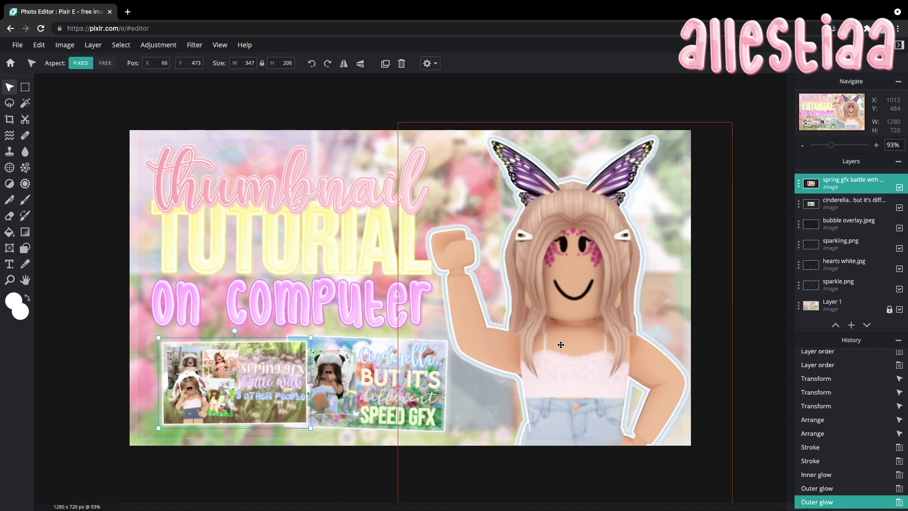